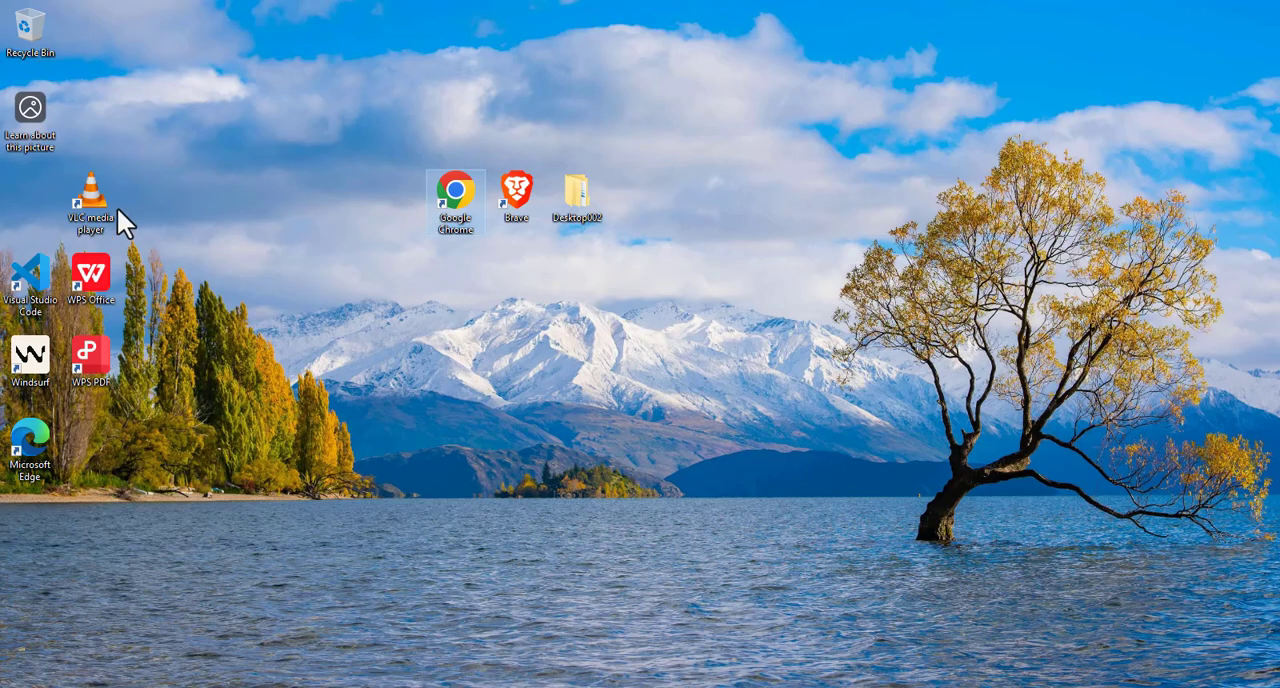
Move the VLC media player desktop shortcut into the same column as the Recycle Bin
left_click_drag(102, 199, 55, 195)
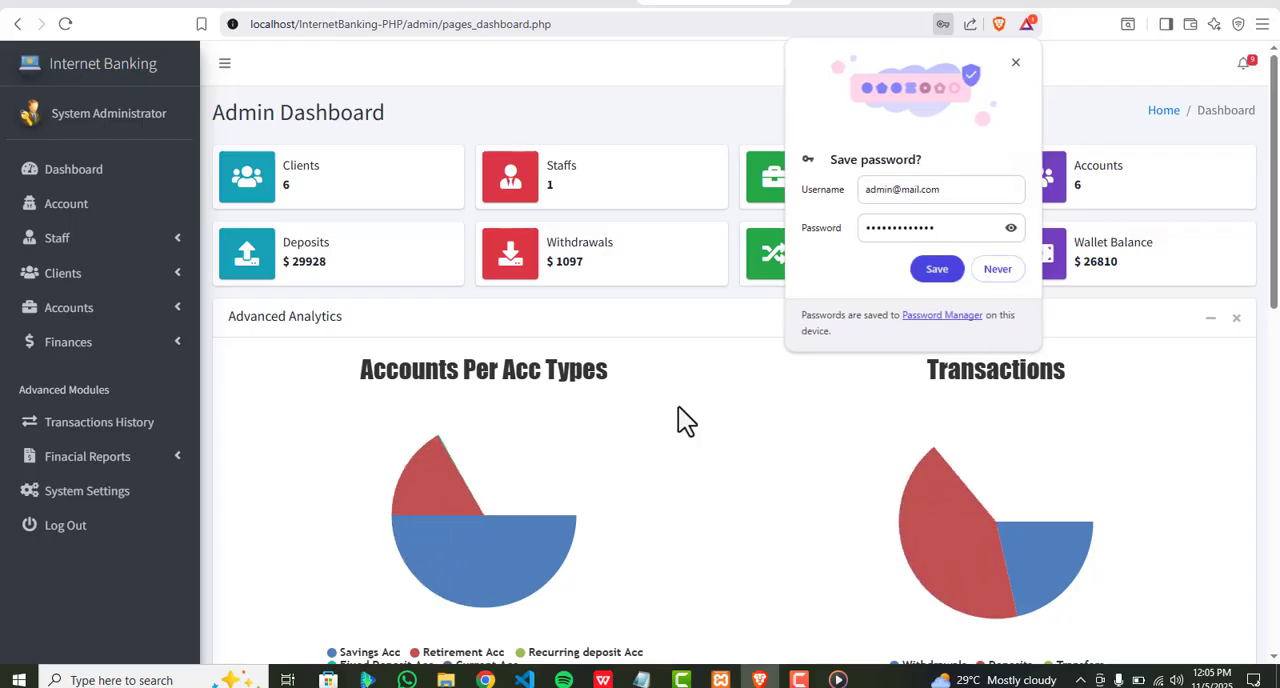
Dismiss the save-password prompt and look through the Admin Dashboard down to its transactions table
left_click(1015, 62)
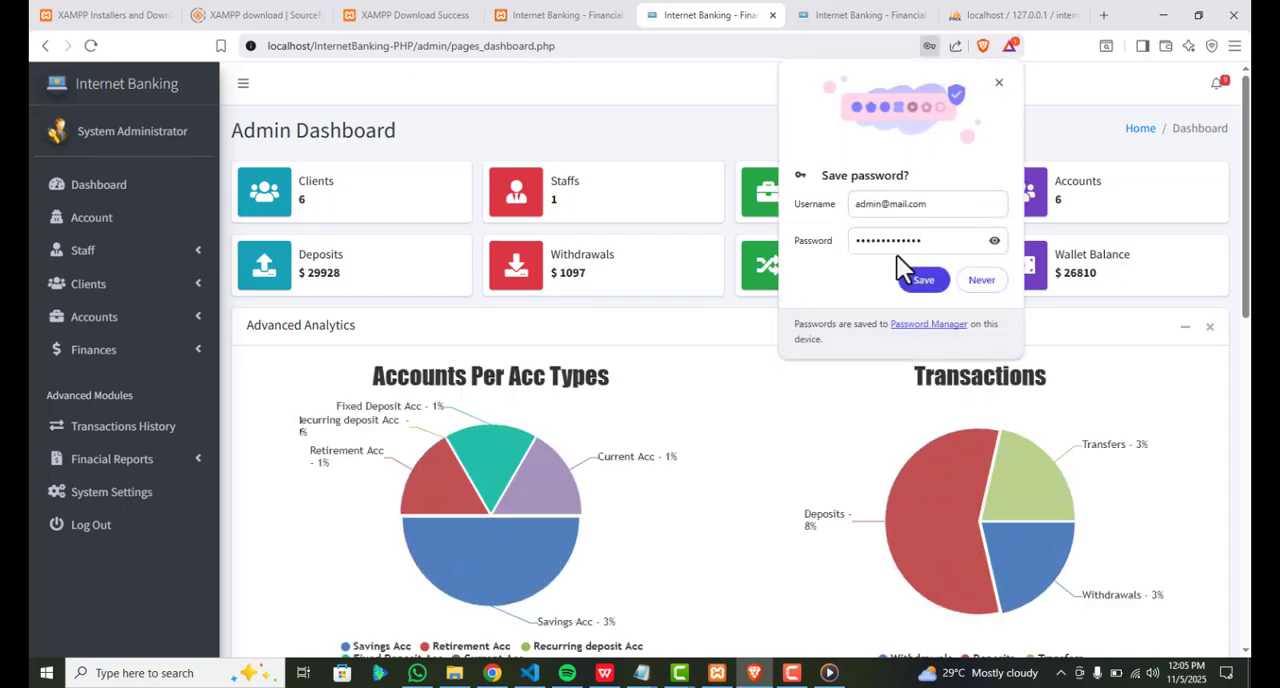
left_click(1000, 82)
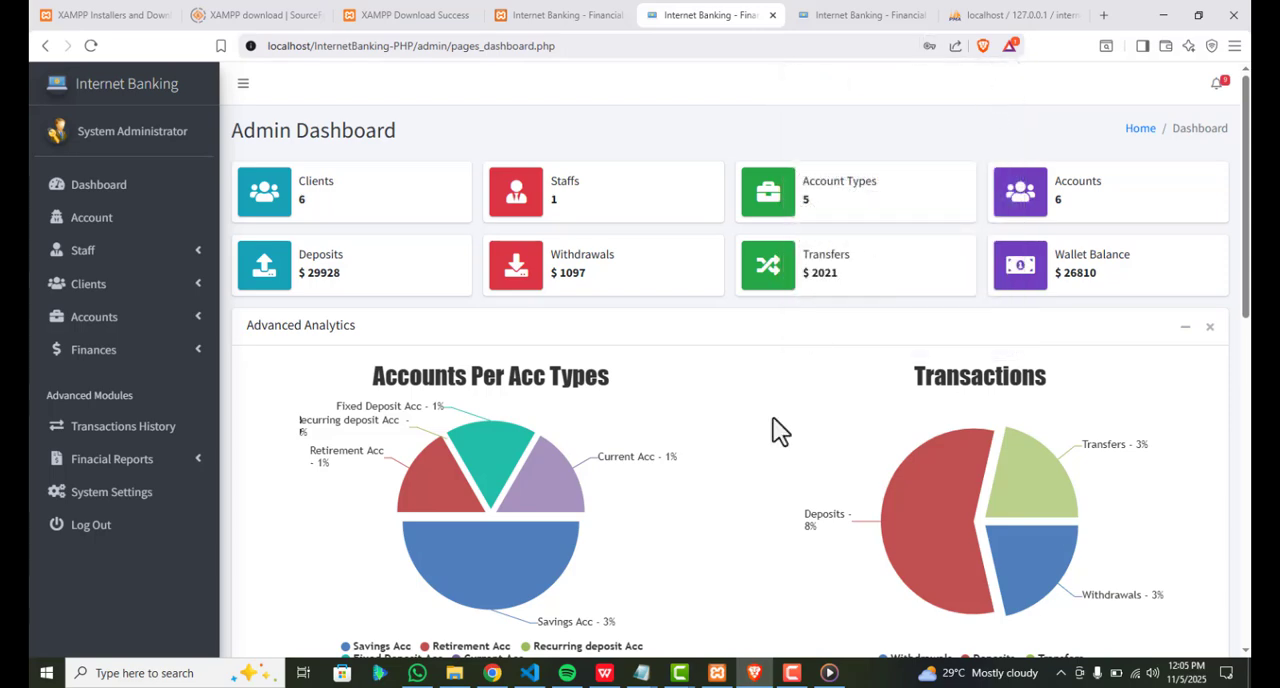
scroll(773, 417, "down", 3)
scroll(773, 417, "down", 5)
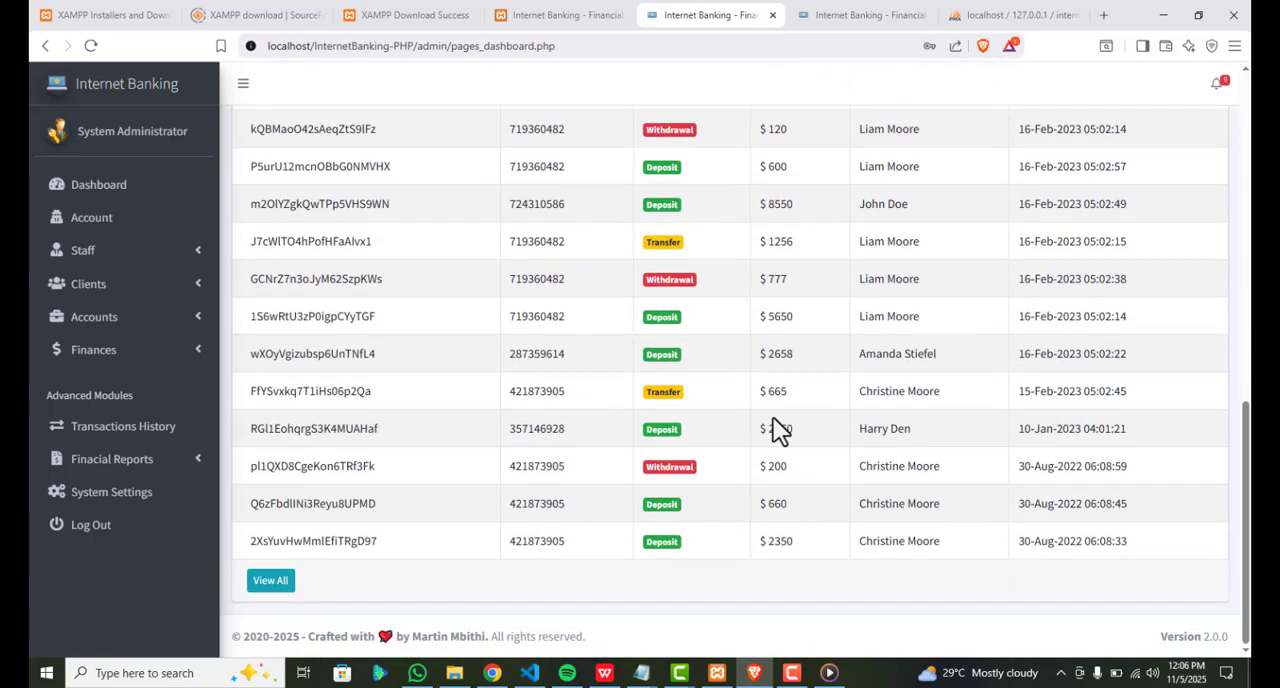
scroll(773, 417, "up", 2)
scroll(778, 430, "up", 6)
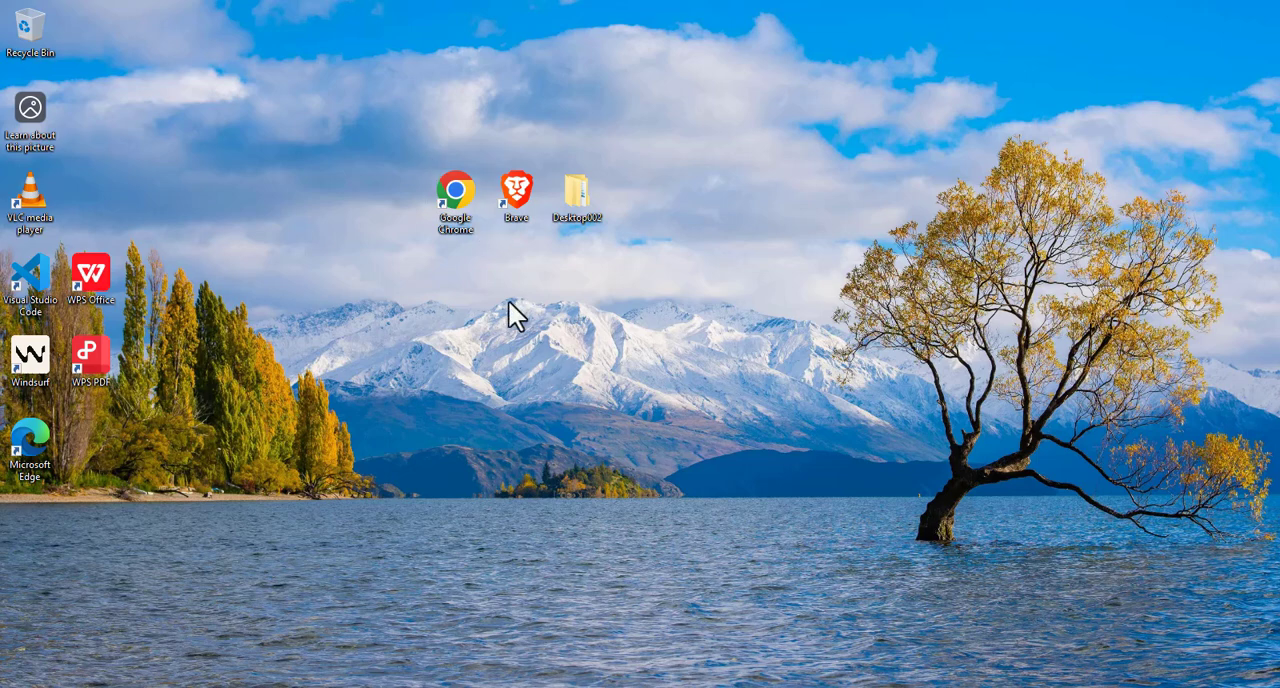
Switch to Brave and search the web for "download xammp" to reach the XAMPP download page
double_click(515, 195)
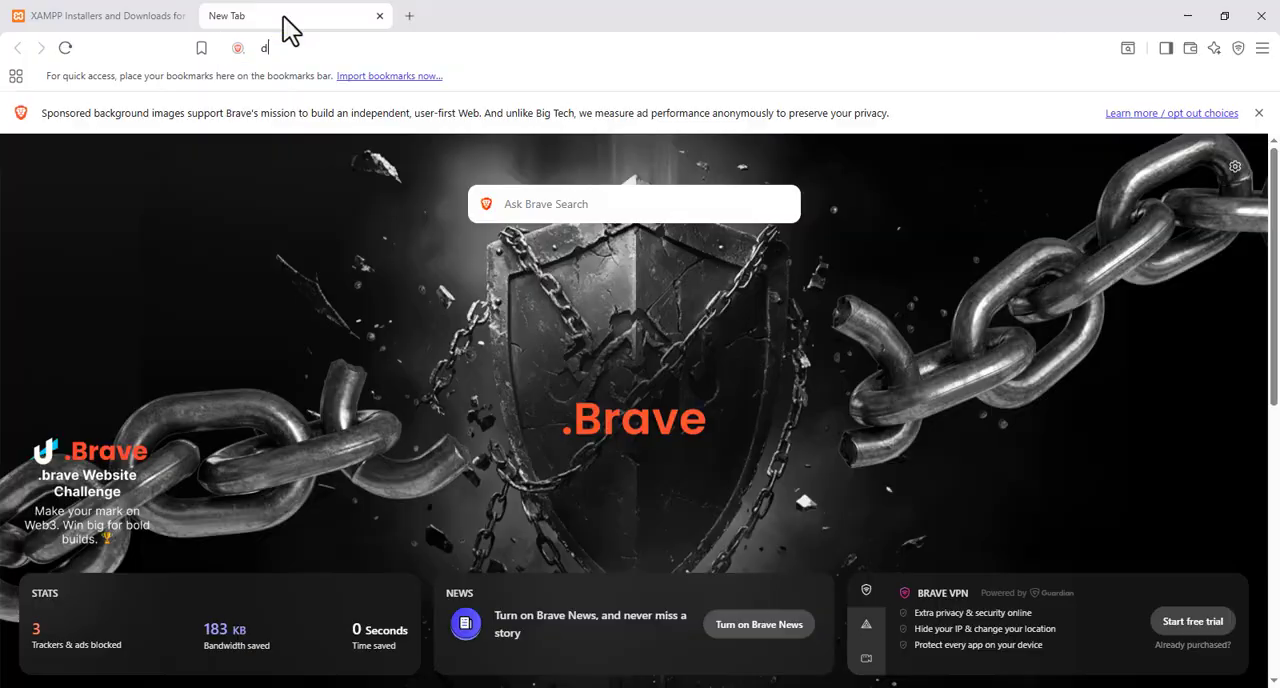
type("download")
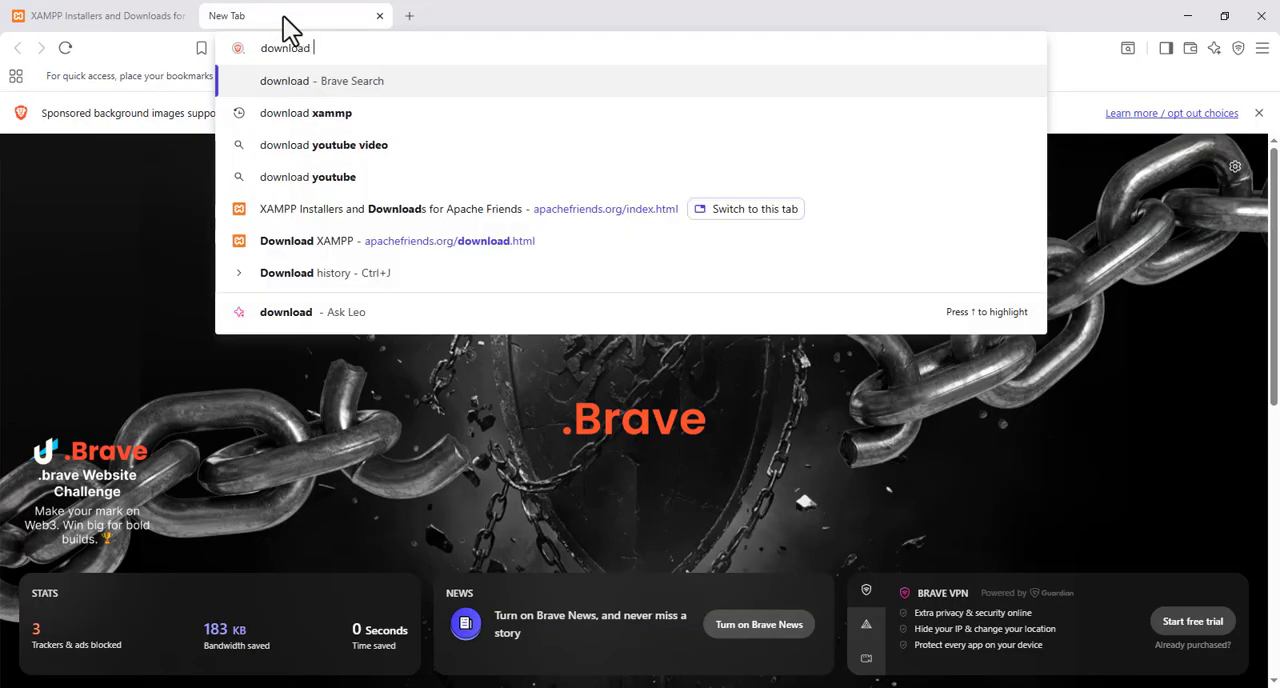
type(" xampp")
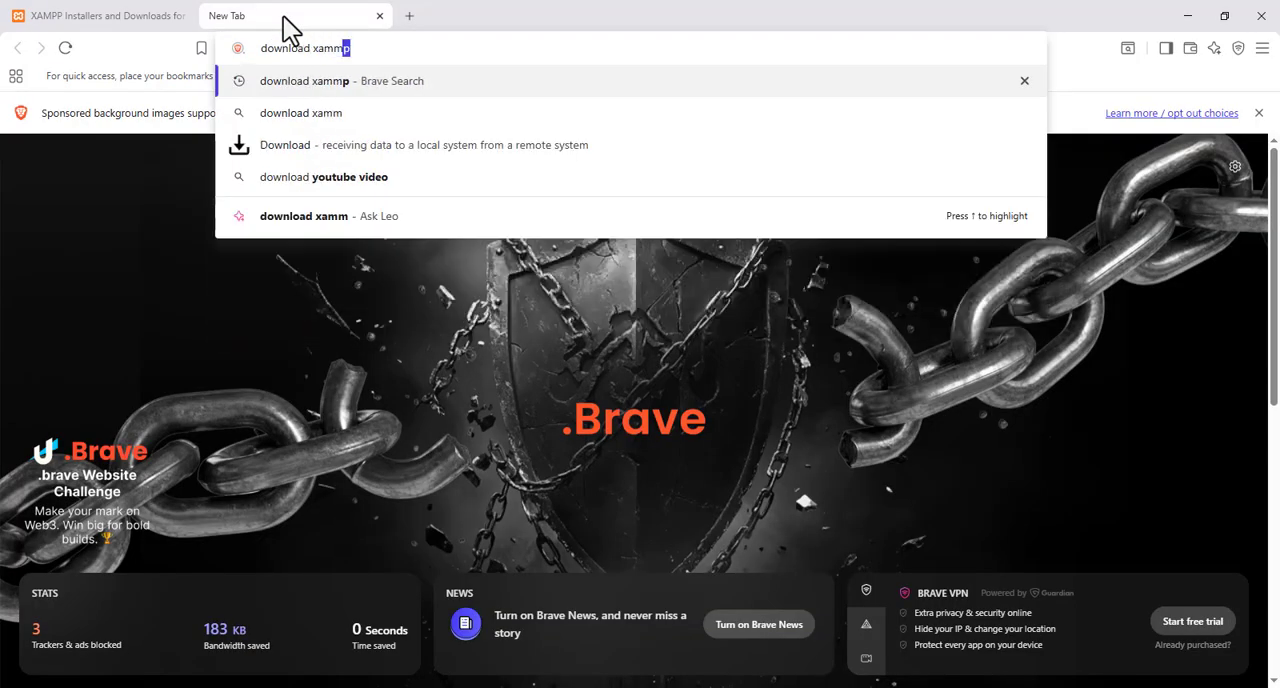
key("Return")
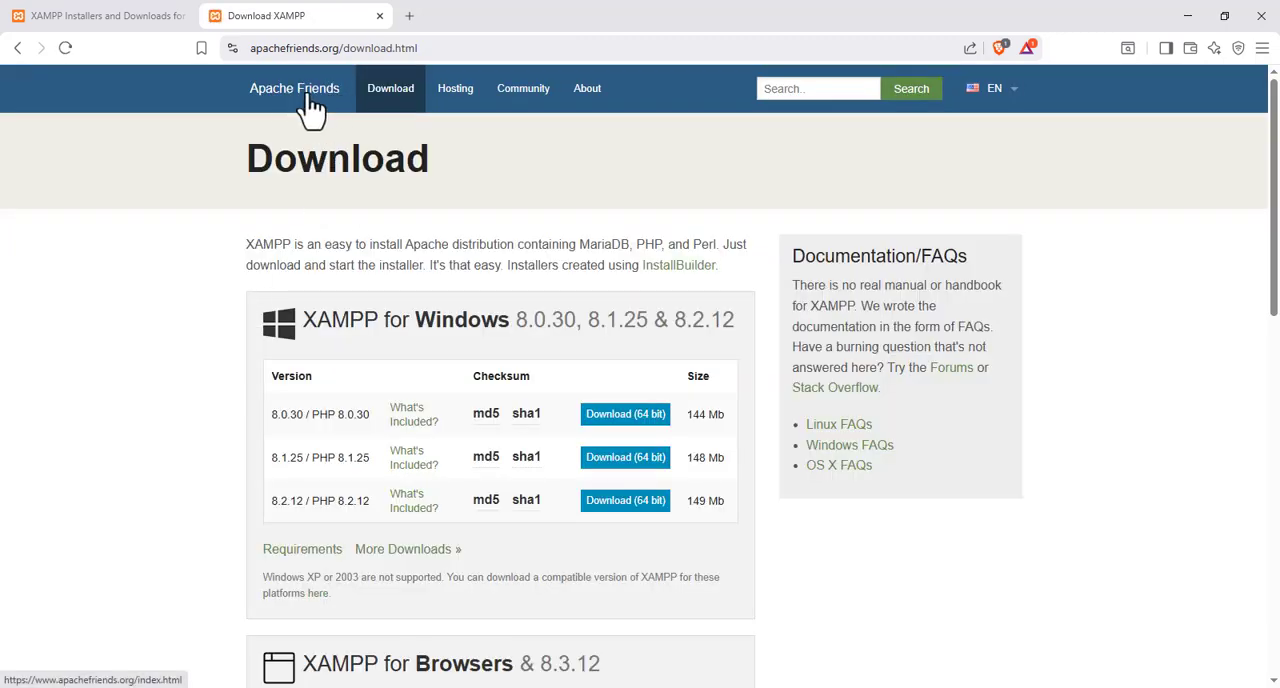
Download XAMPP for Windows 8.2.12 from the Apache Friends home page and check its download progress
left_click(316, 94)
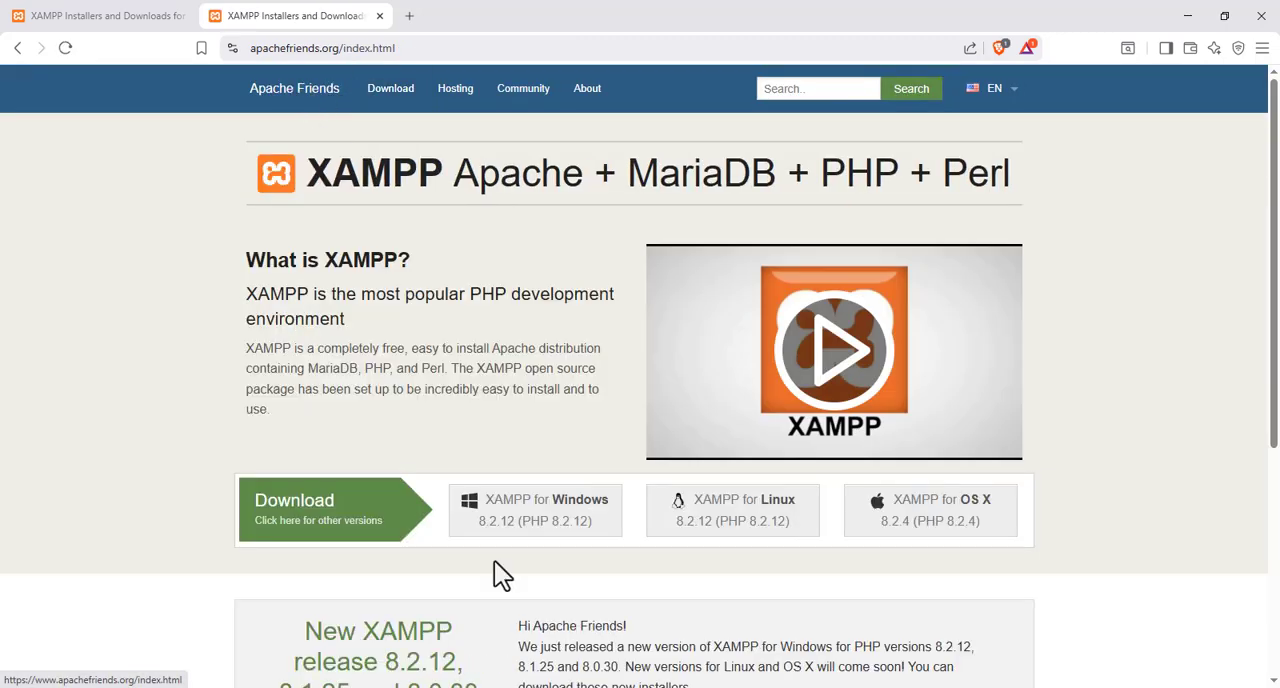
left_click(537, 528)
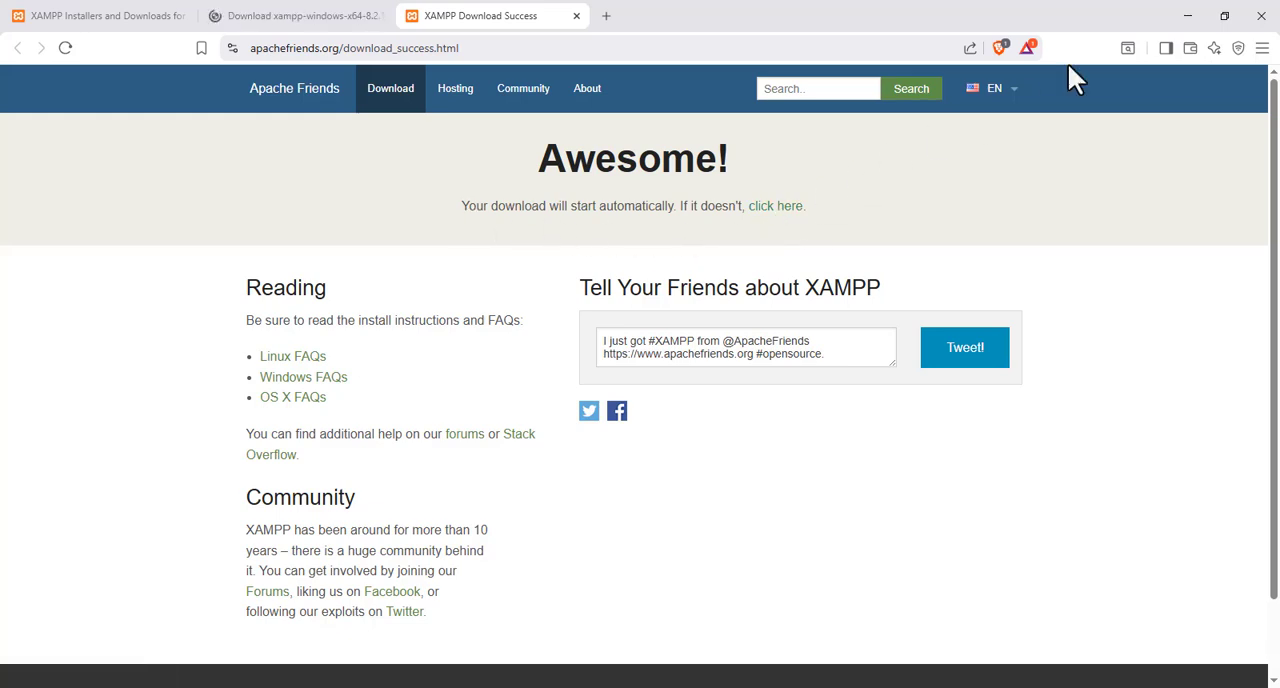
left_click(1148, 46)
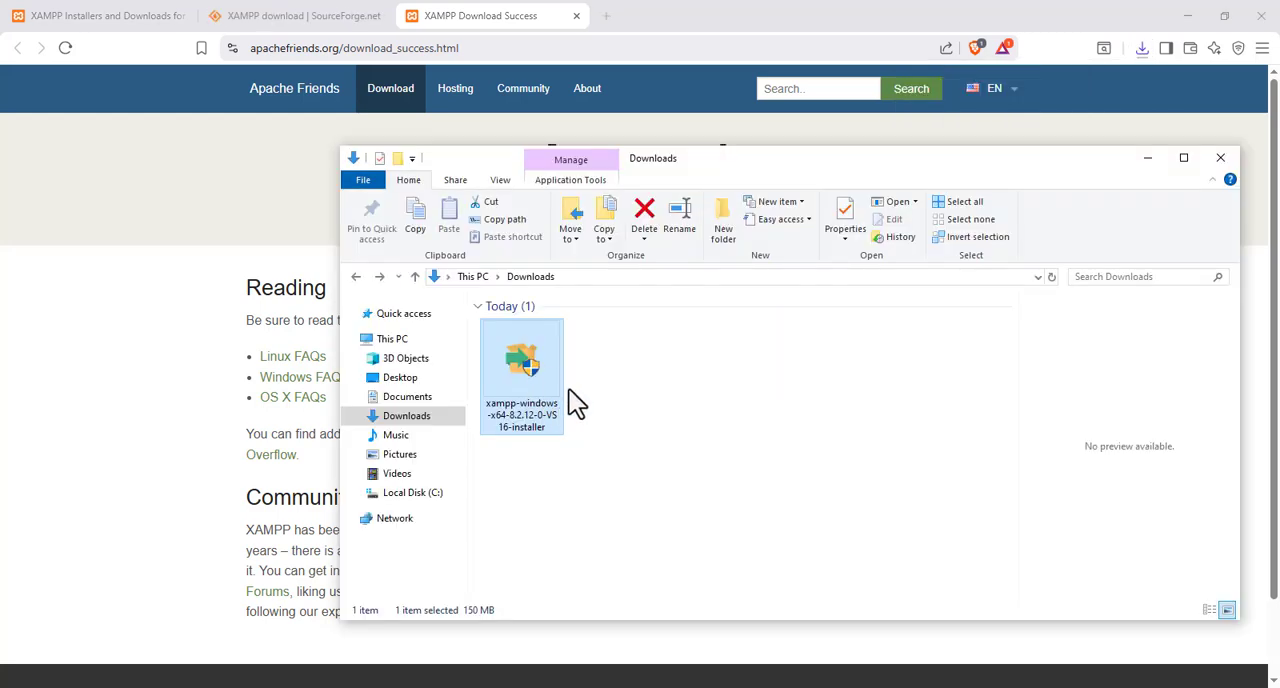
left_click(625, 388)
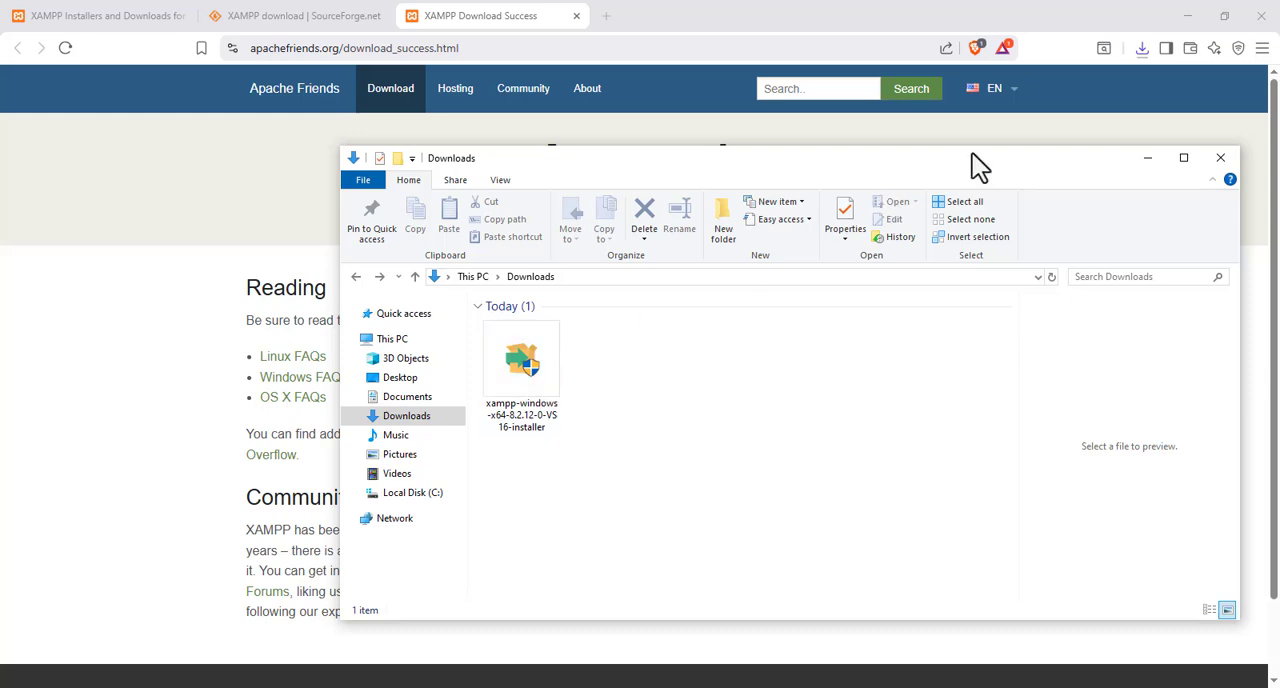
Run the XAMPP installer from the Downloads folder and proceed through component selection with the default components
left_click(544, 385)
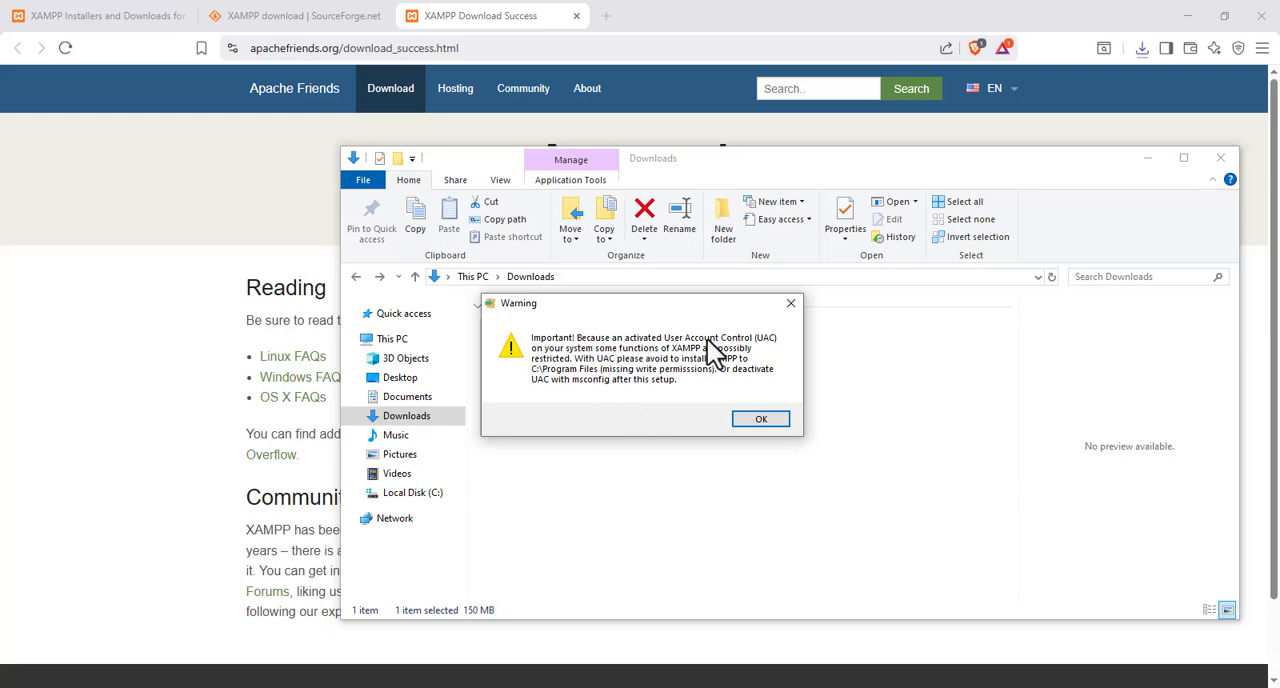
left_click(756, 422)
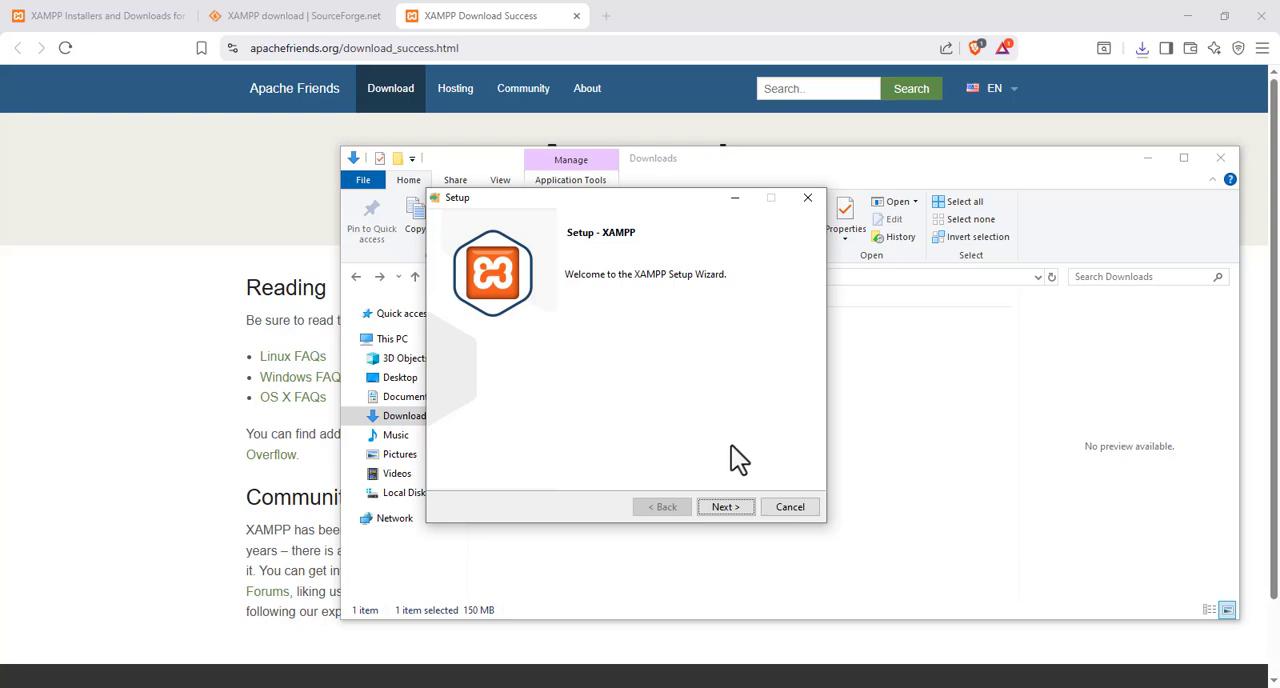
left_click(718, 509)
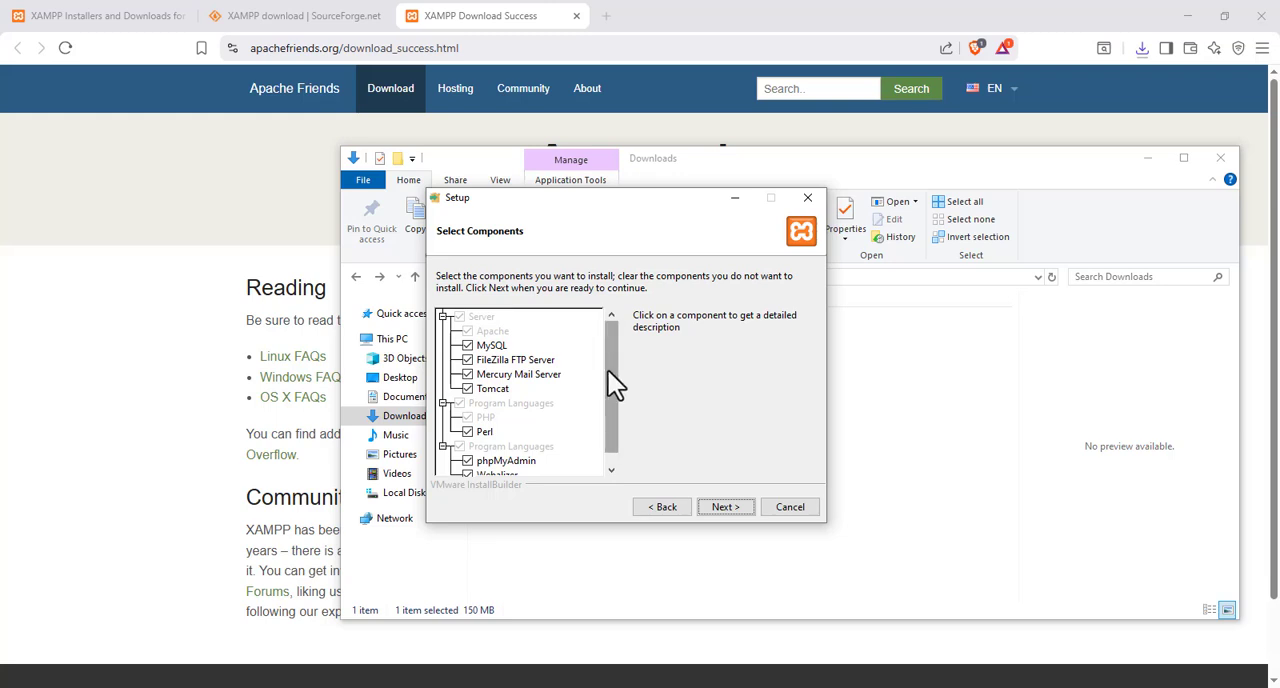
left_click_drag(608, 371, 610, 338)
left_click(721, 504)
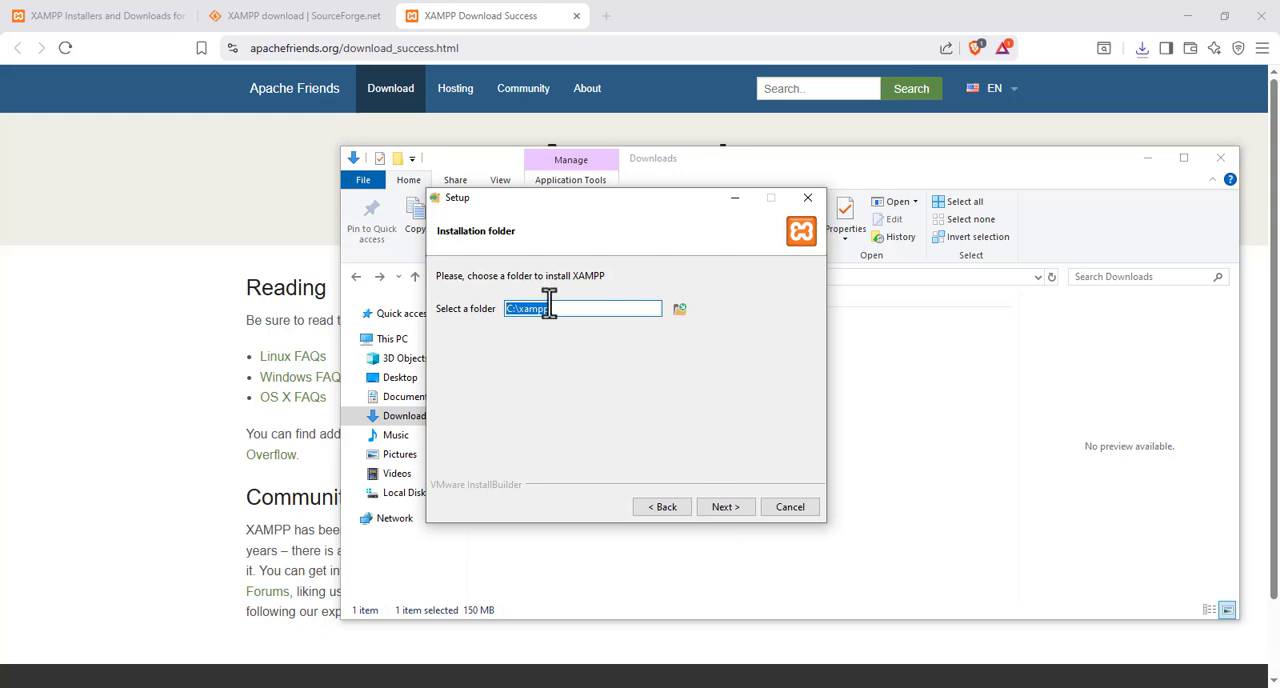
Keep C:\xampp as the installation folder after browsing the available directories
left_click(679, 311)
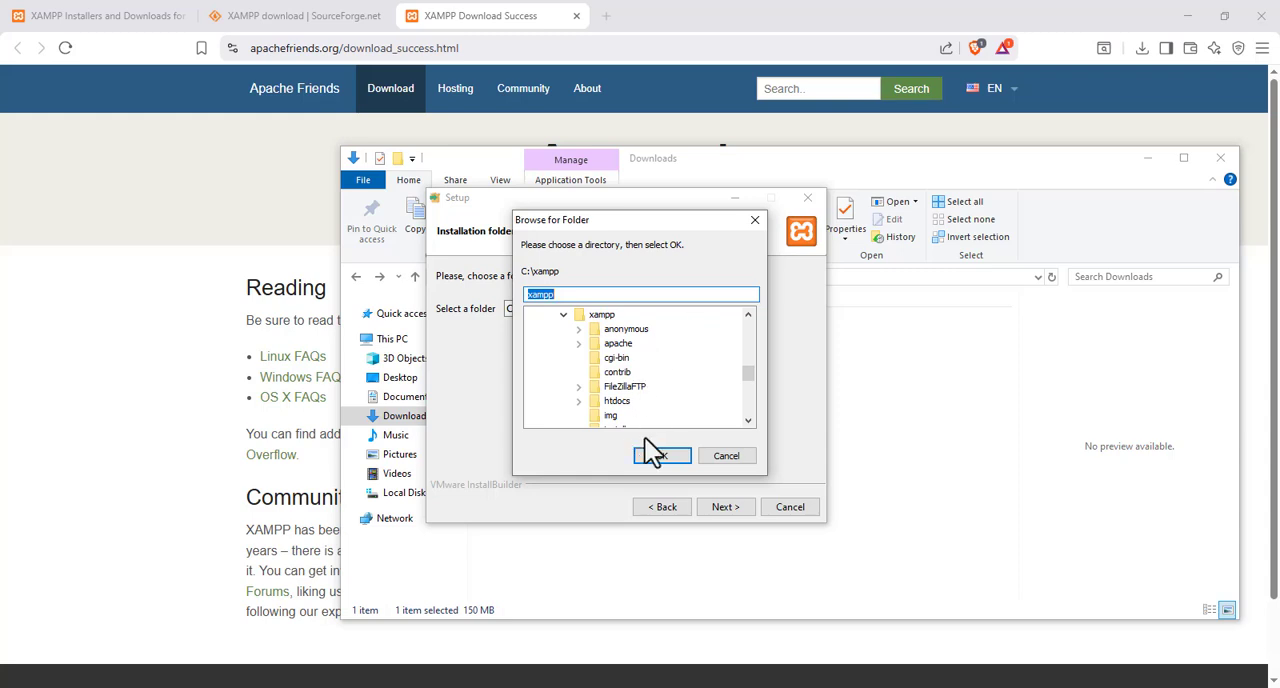
left_click(723, 457)
left_click(723, 506)
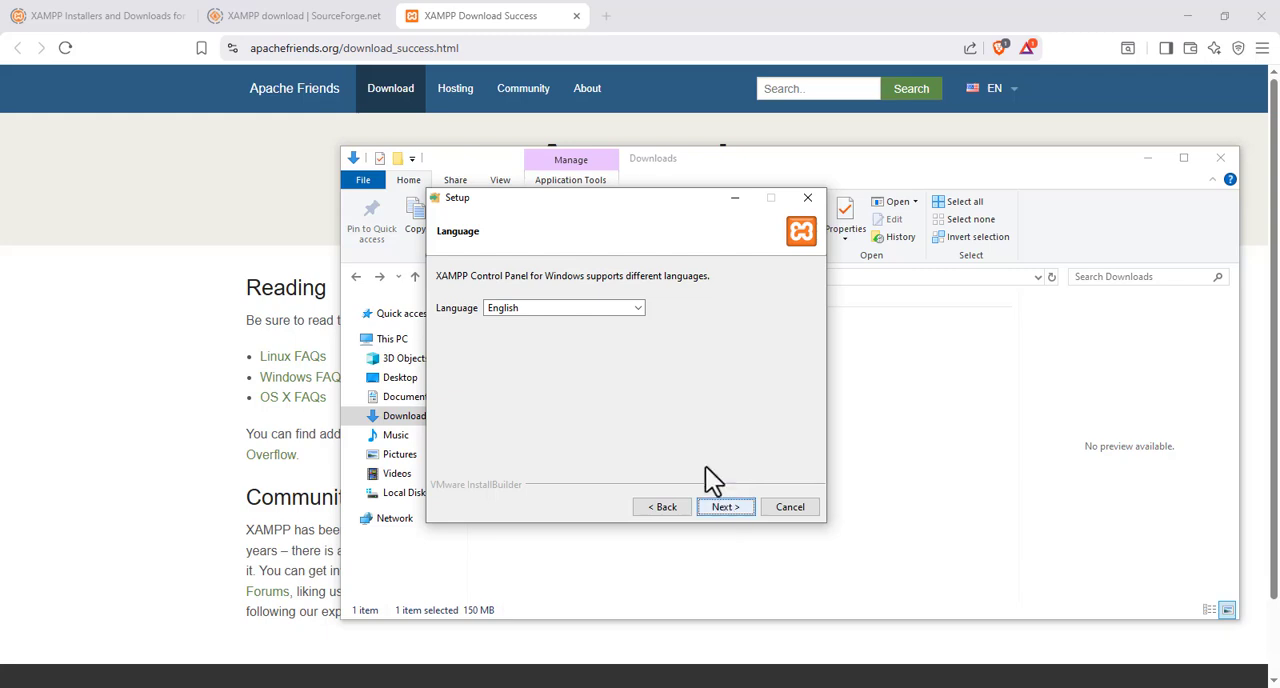
Choose English as the XAMPP Control Panel language and complete the installation, with the Control Panel set to start
left_click(628, 309)
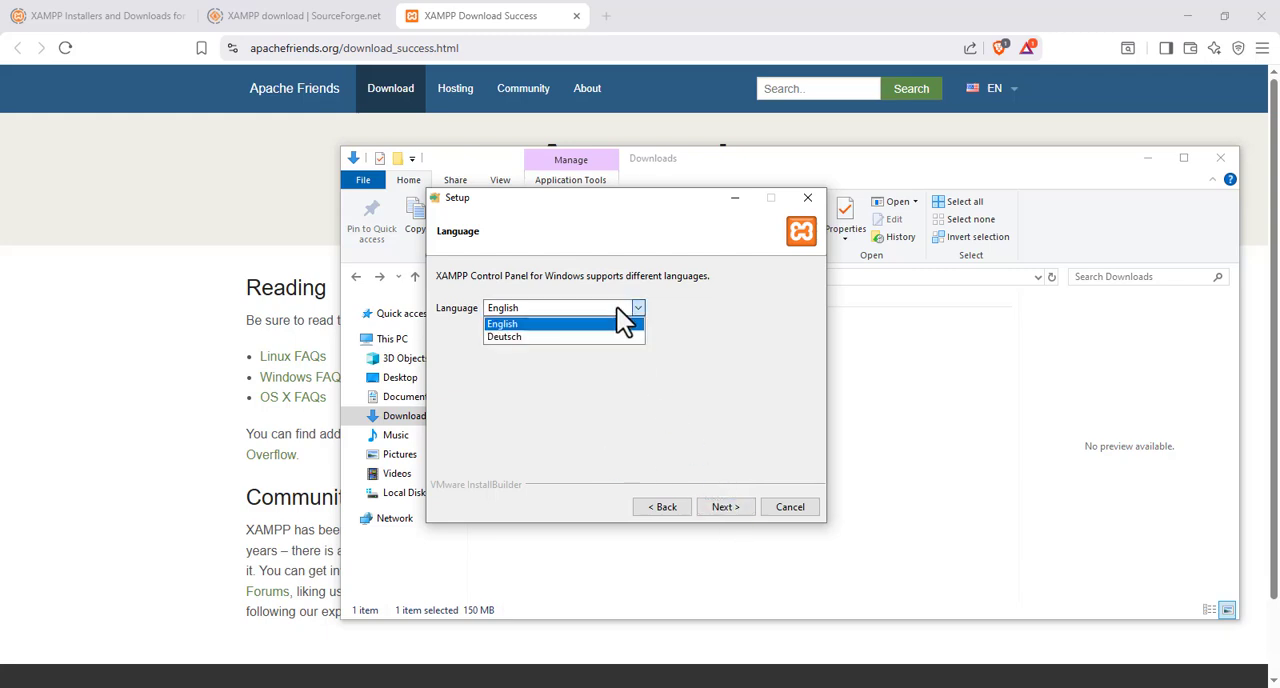
left_click(622, 321)
left_click(725, 507)
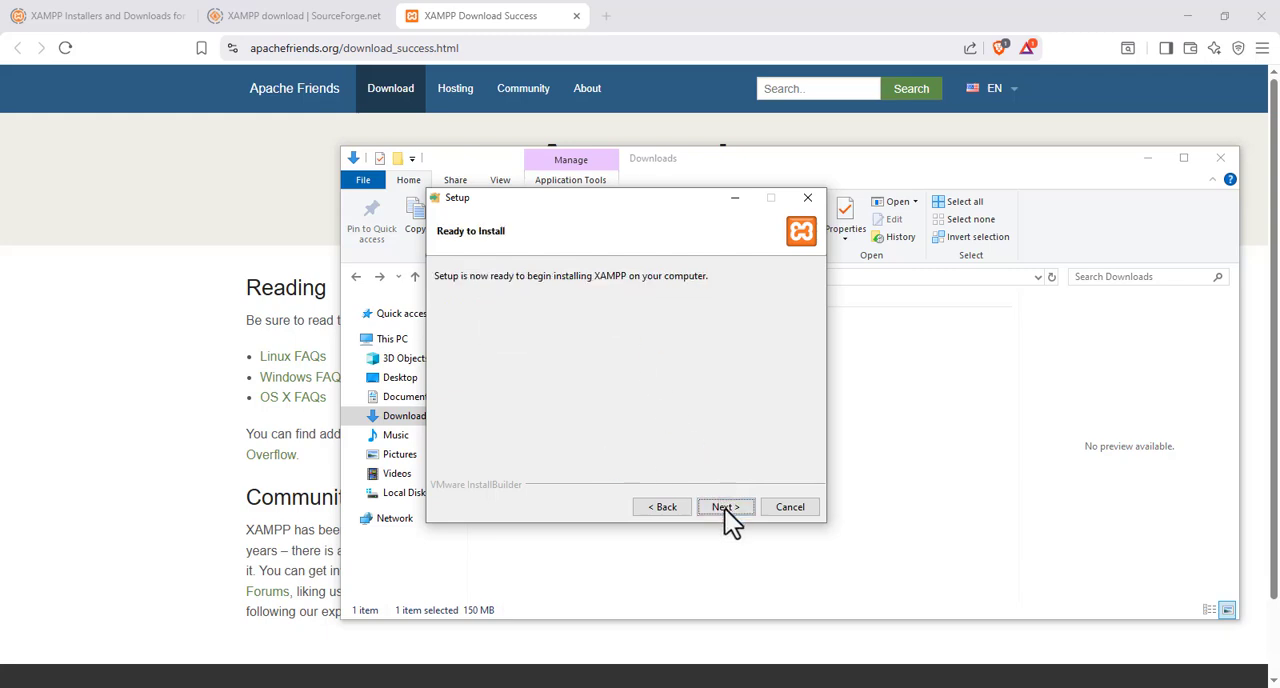
left_click(725, 507)
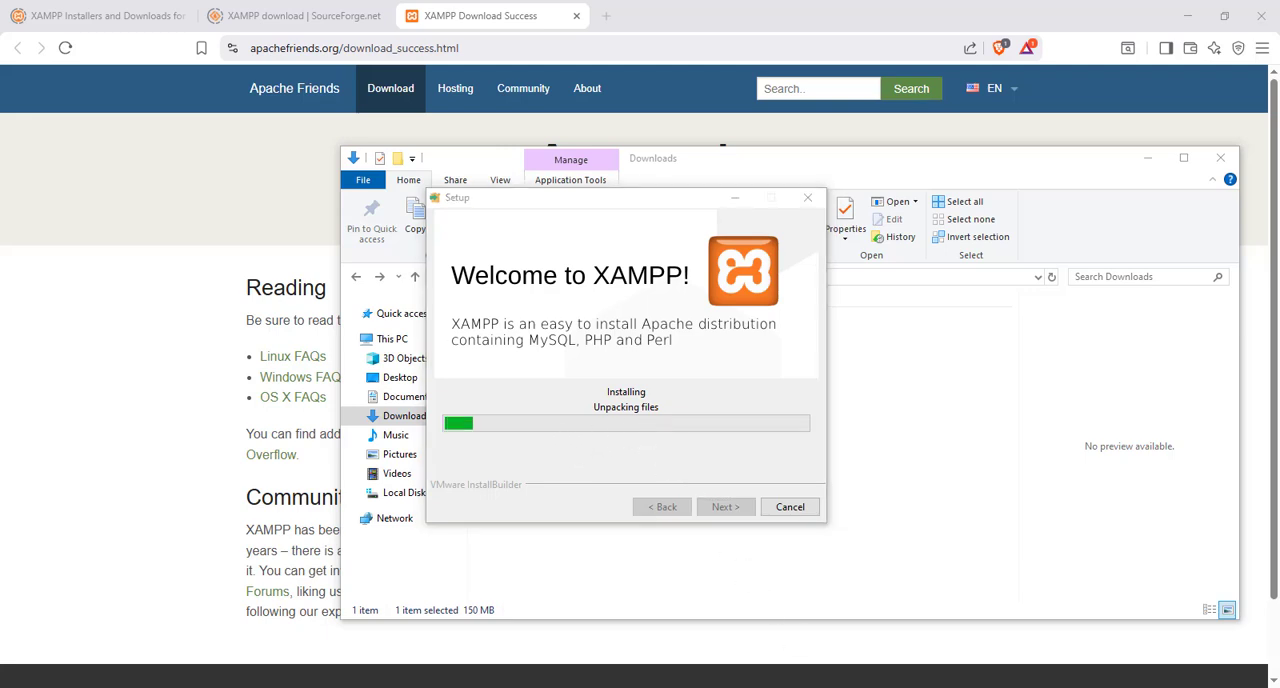
left_click(690, 430)
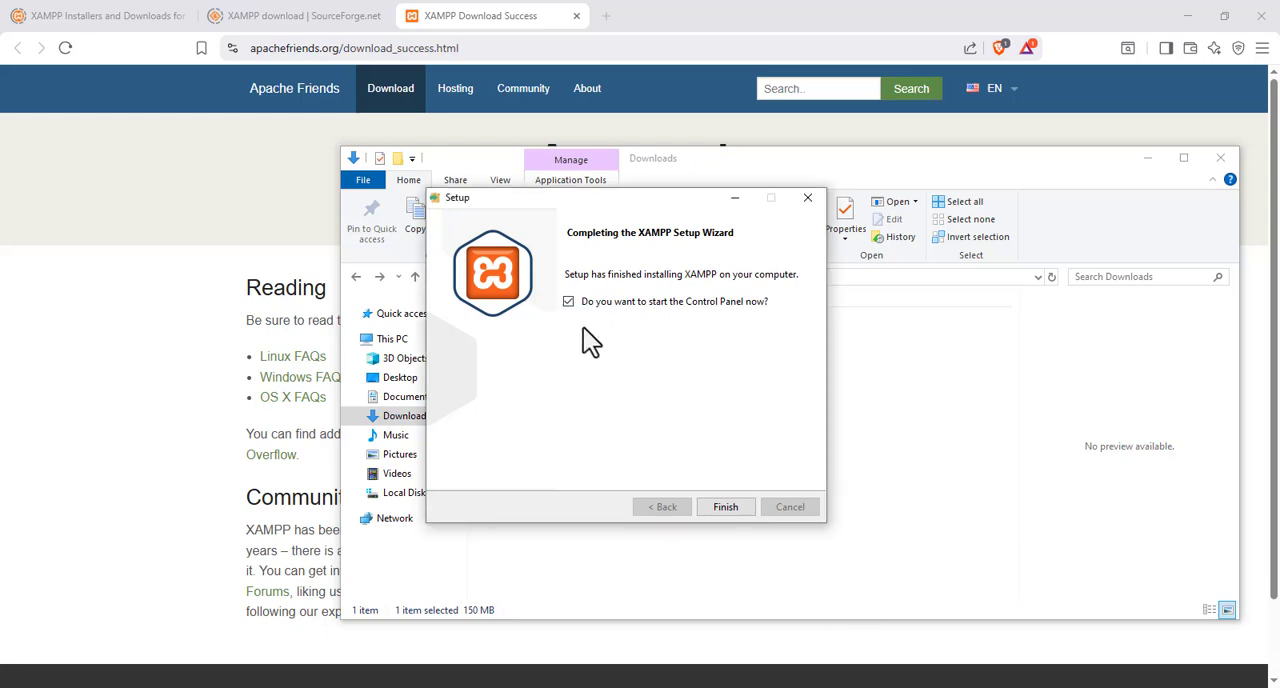
left_click(730, 508)
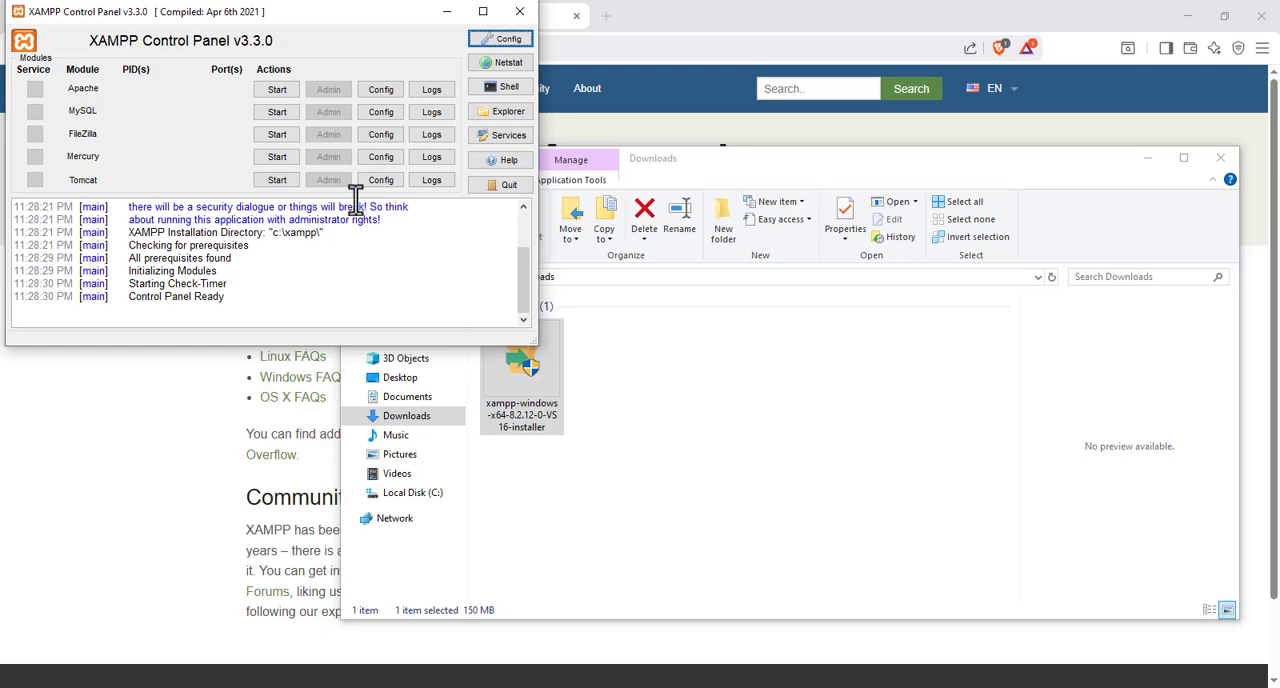
Start the Apache and MySQL modules in the XAMPP Control Panel and minimize its window
left_click_drag(286, 15, 555, 166)
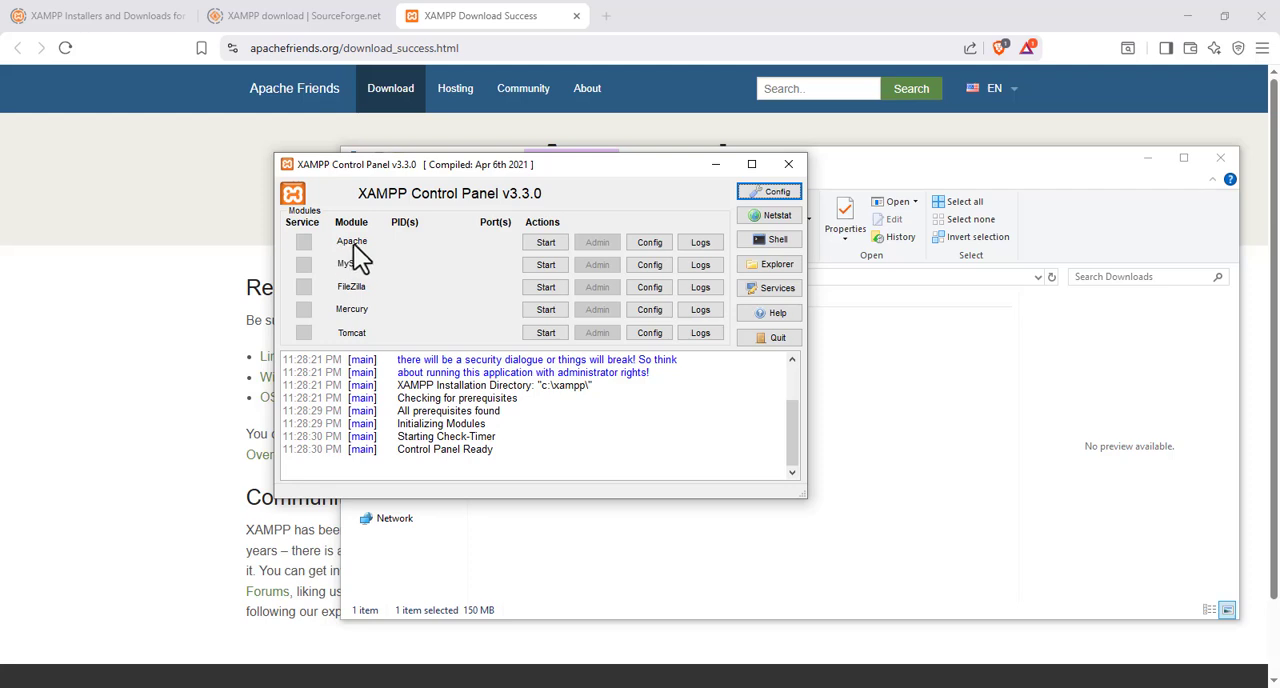
left_click(547, 243)
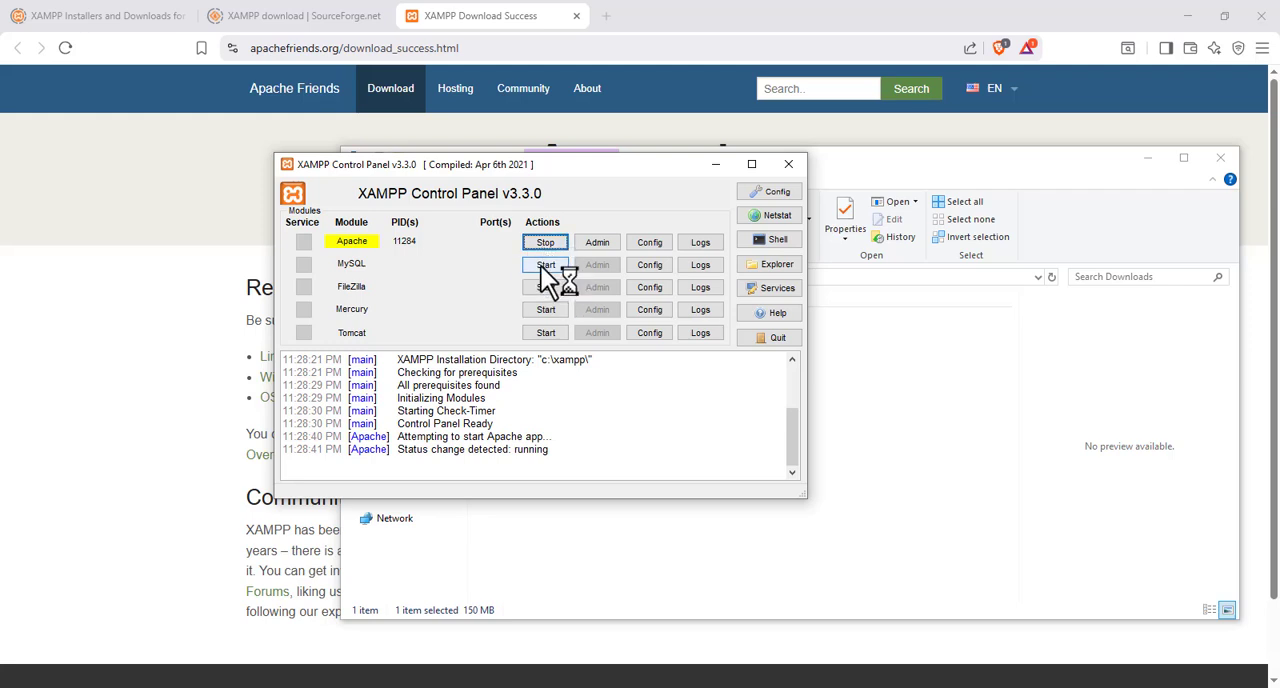
left_click(545, 265)
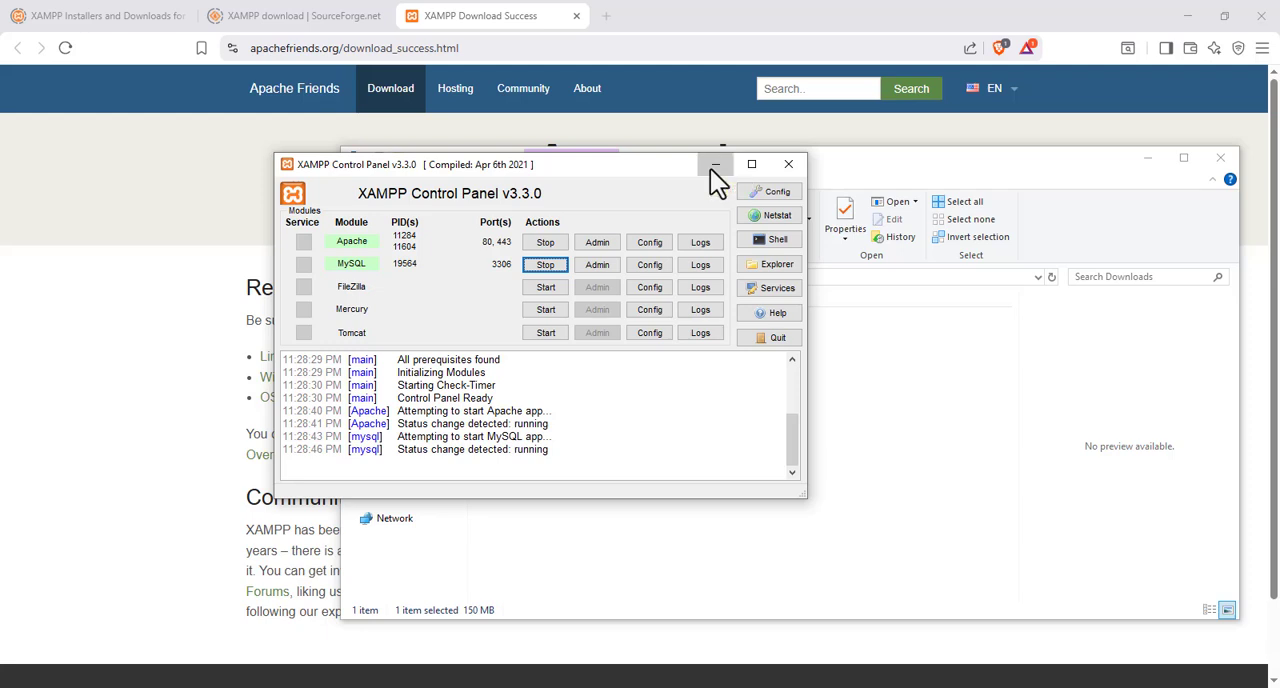
left_click(714, 166)
Open File Explorer and go to the C:\xampp\htdocs folder
left_click(297, 632)
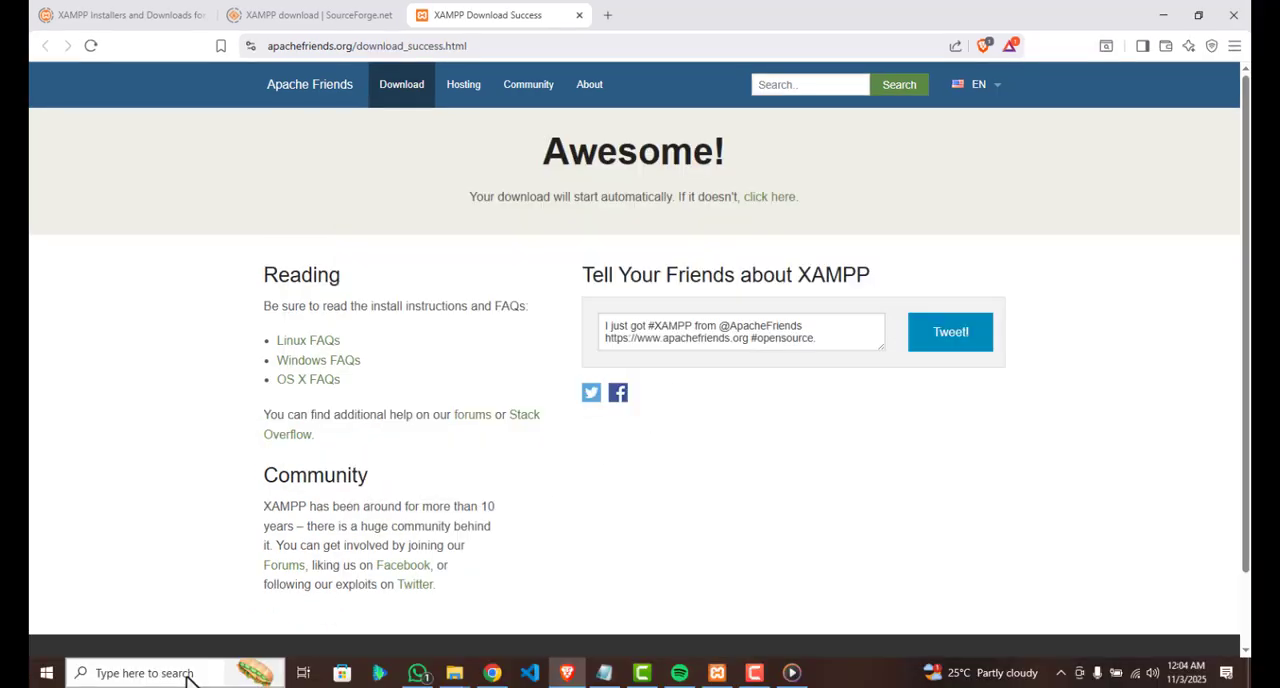
left_click(190, 676)
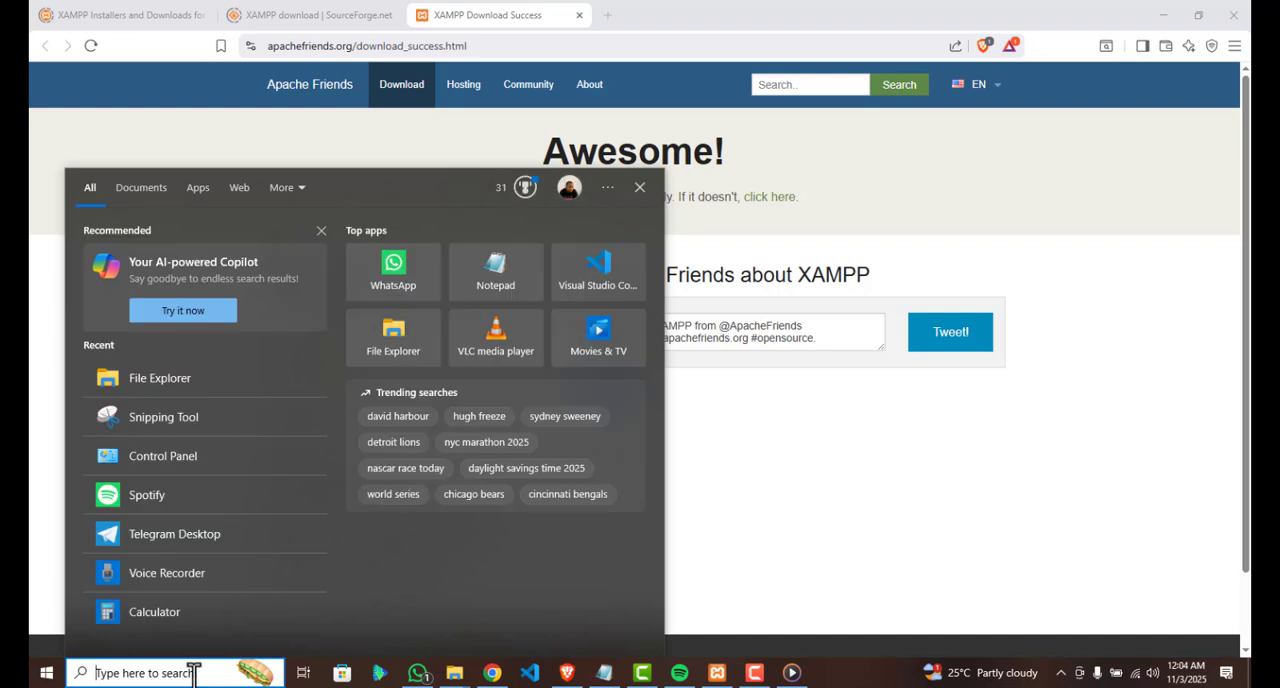
type("file")
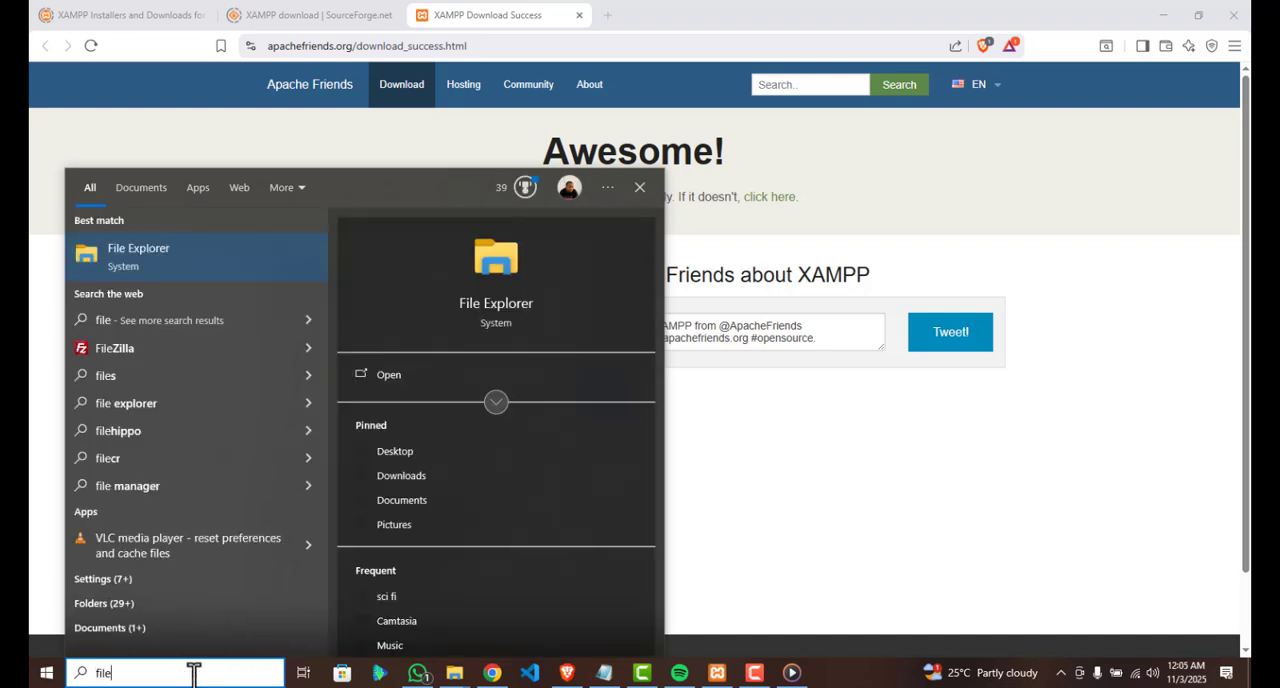
left_click(214, 258)
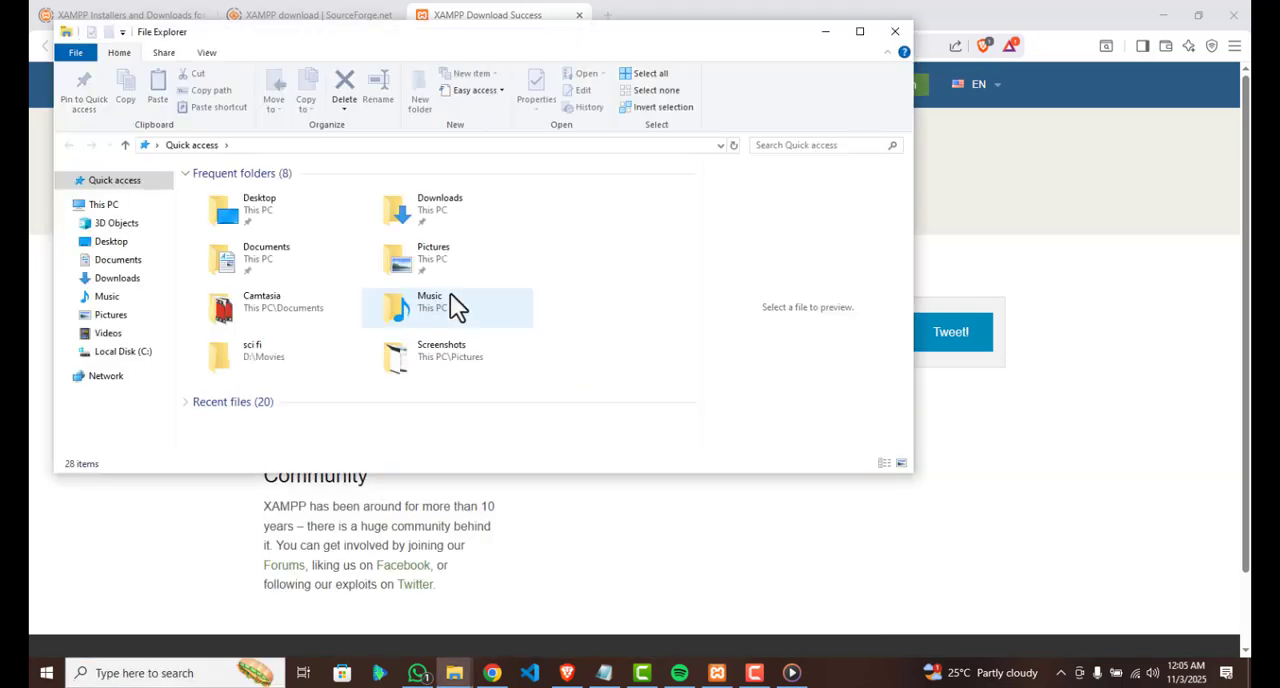
left_click(123, 353)
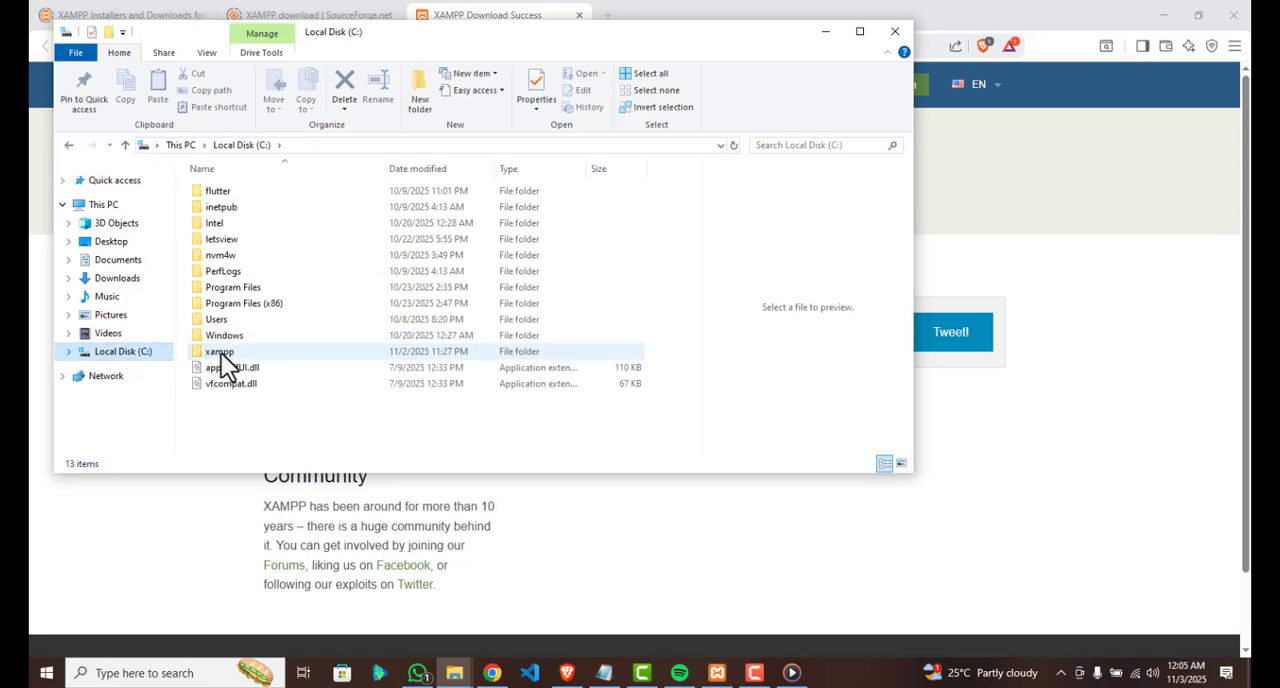
left_click(224, 354)
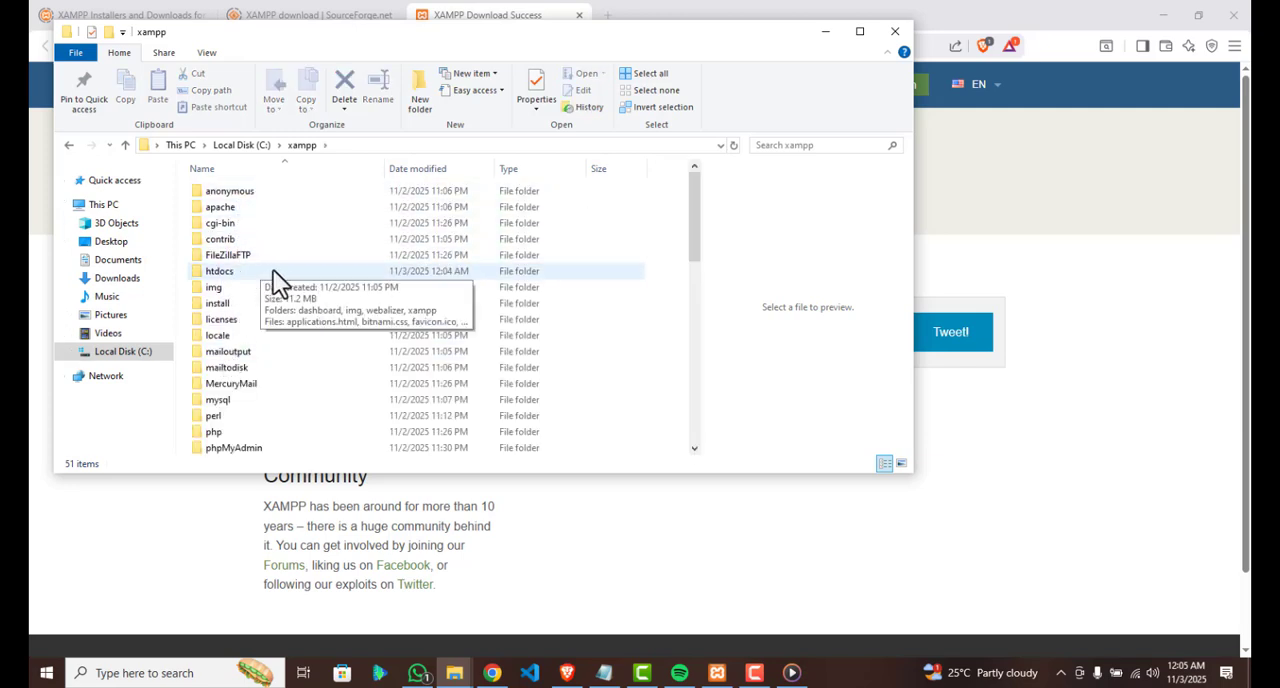
double_click(240, 272)
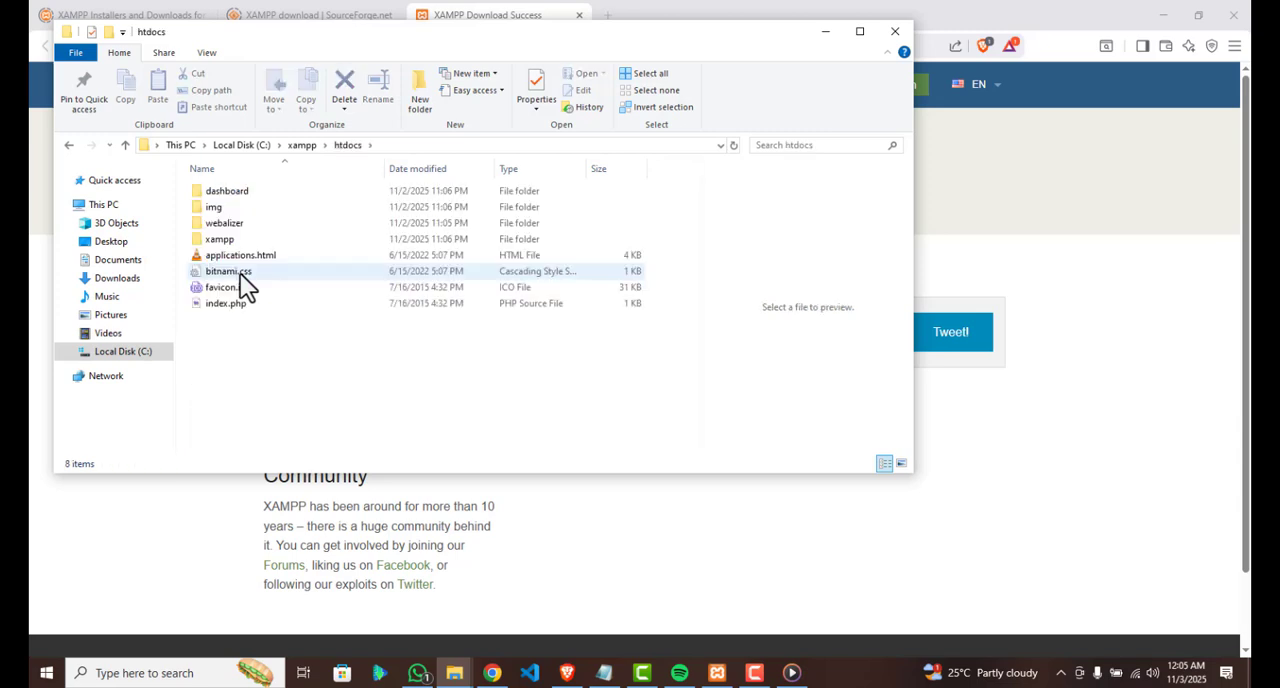
Create a new folder named "php practice" inside C:\xampp\htdocs
right_click(279, 378)
mouse_move(413, 342)
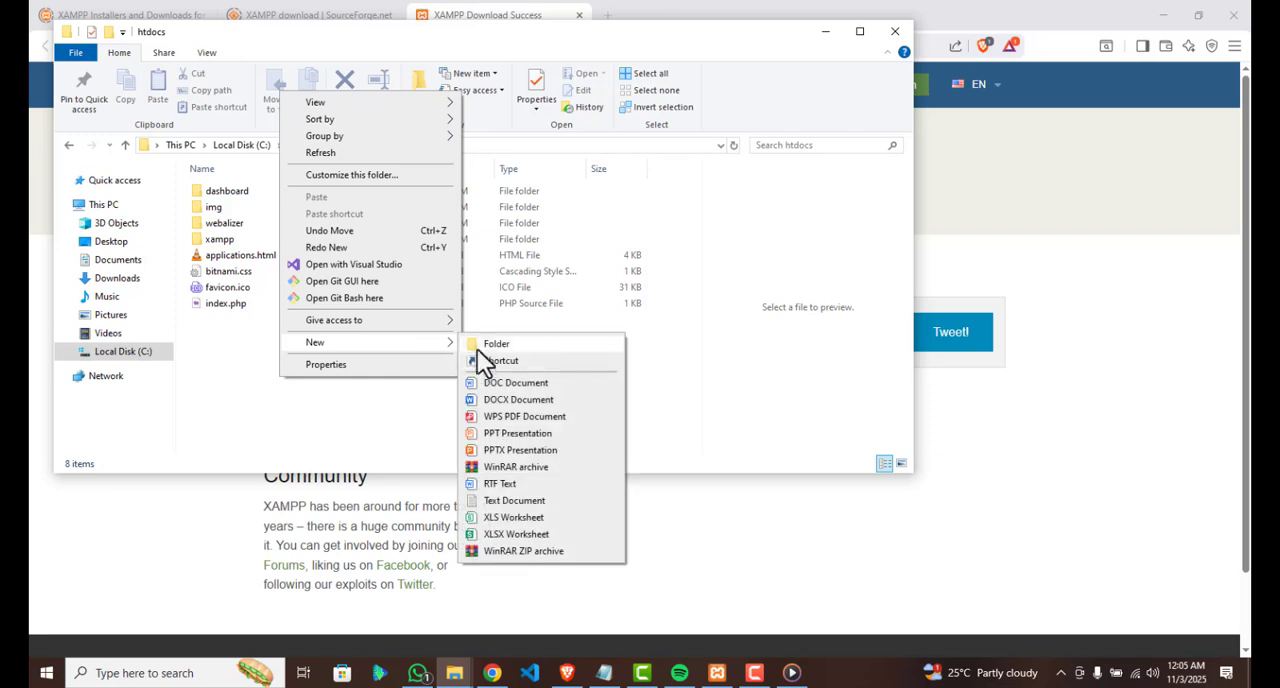
left_click(520, 344)
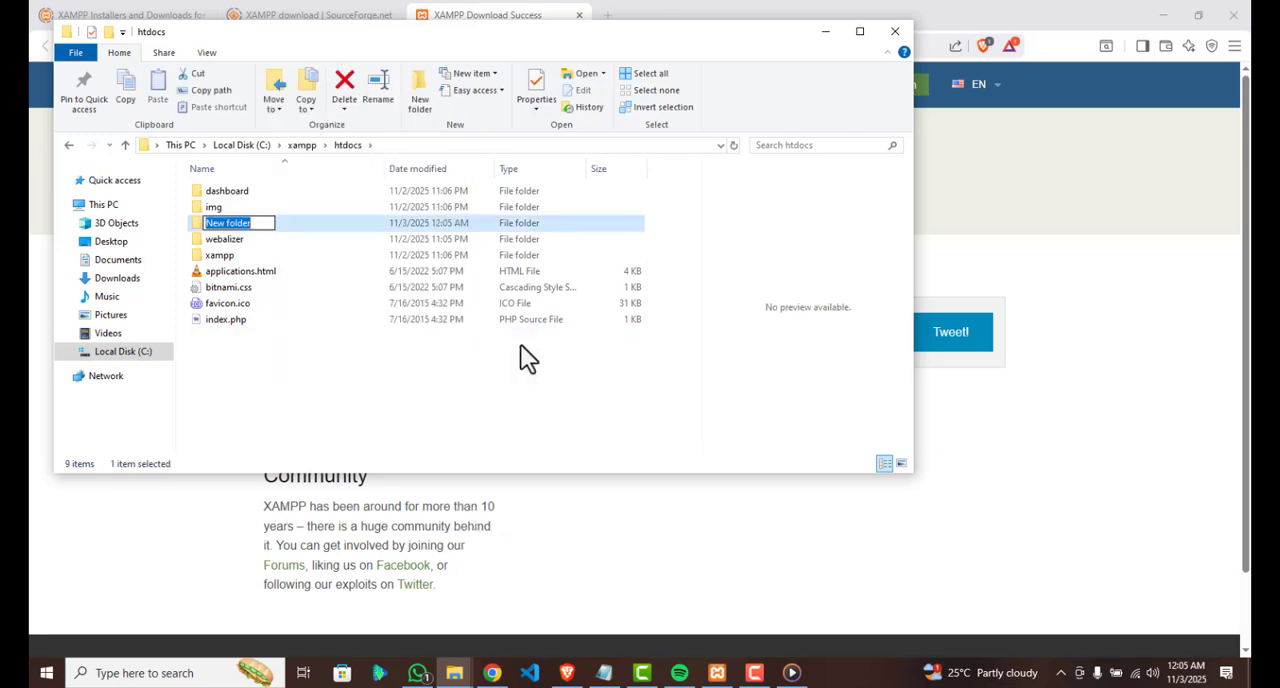
type("php")
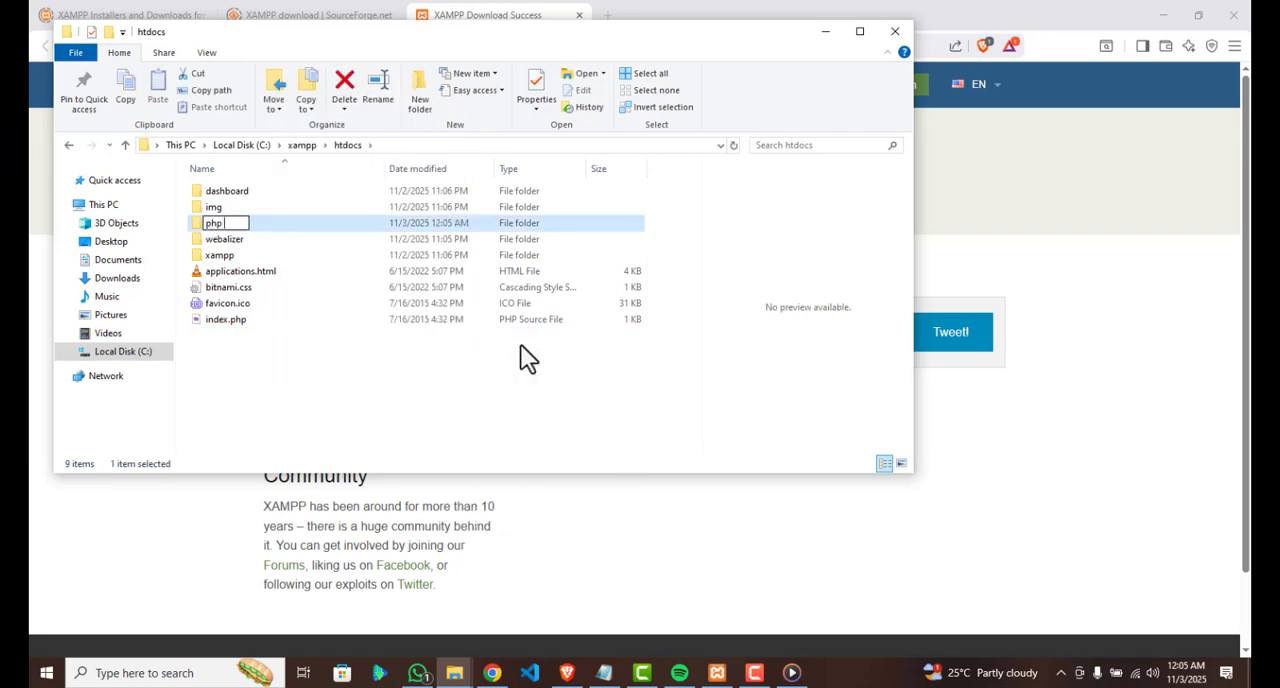
type(" practice")
key("Return")
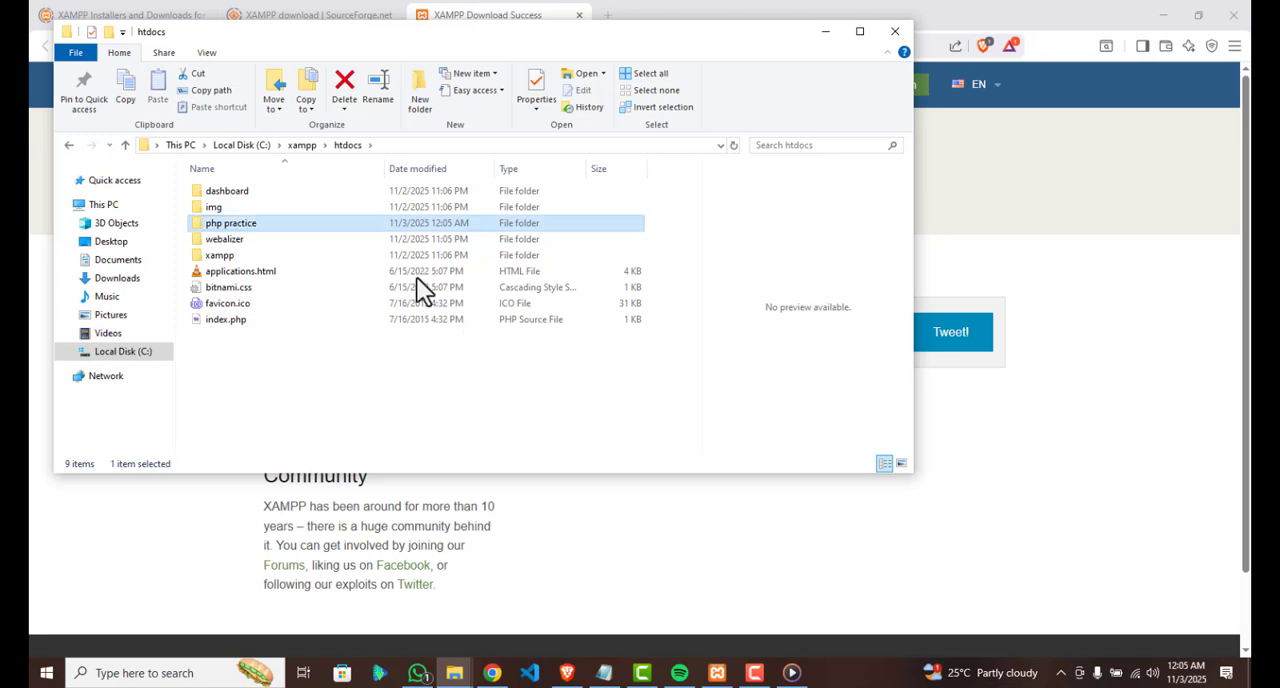
Open the php practice folder and create a new text document in it, keeping the default file name
double_click(280, 238)
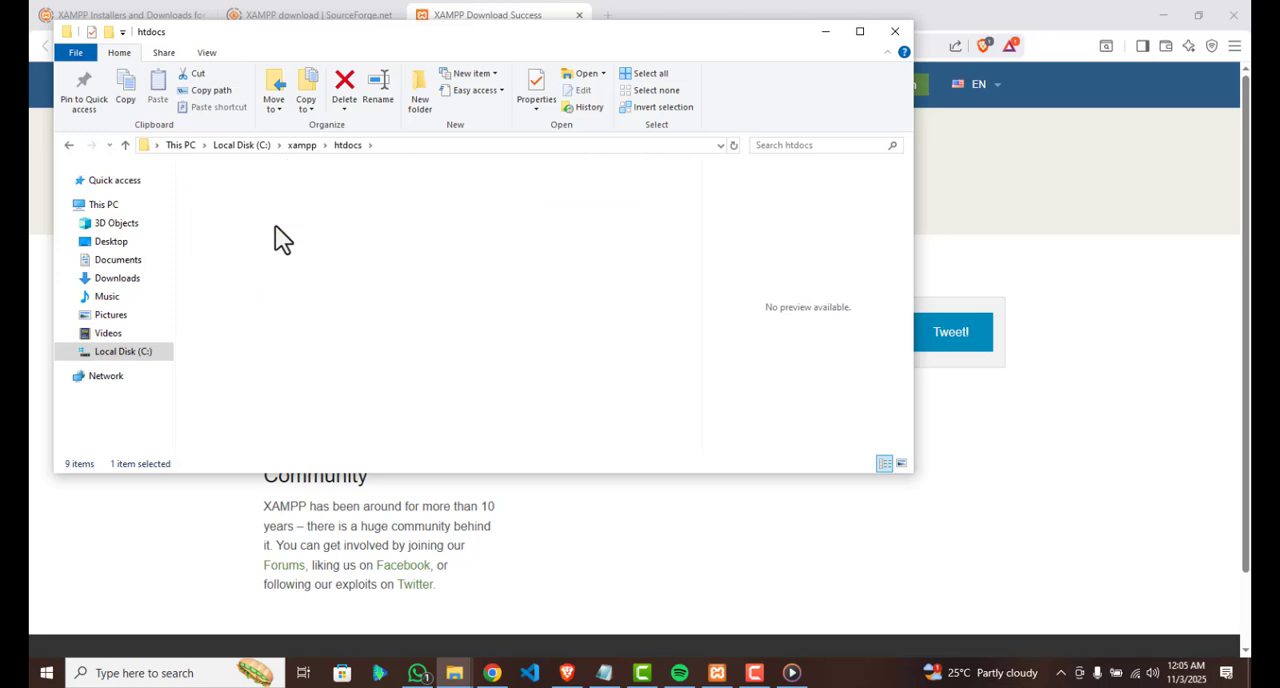
right_click(265, 235)
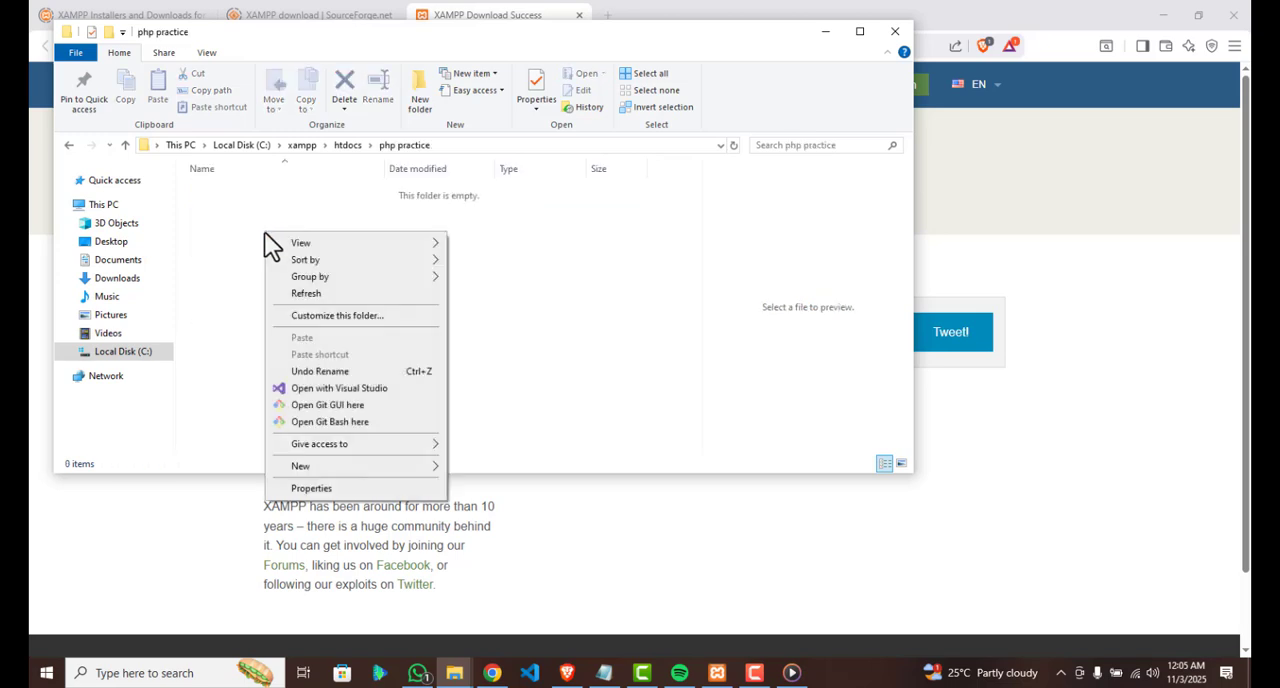
mouse_move(409, 469)
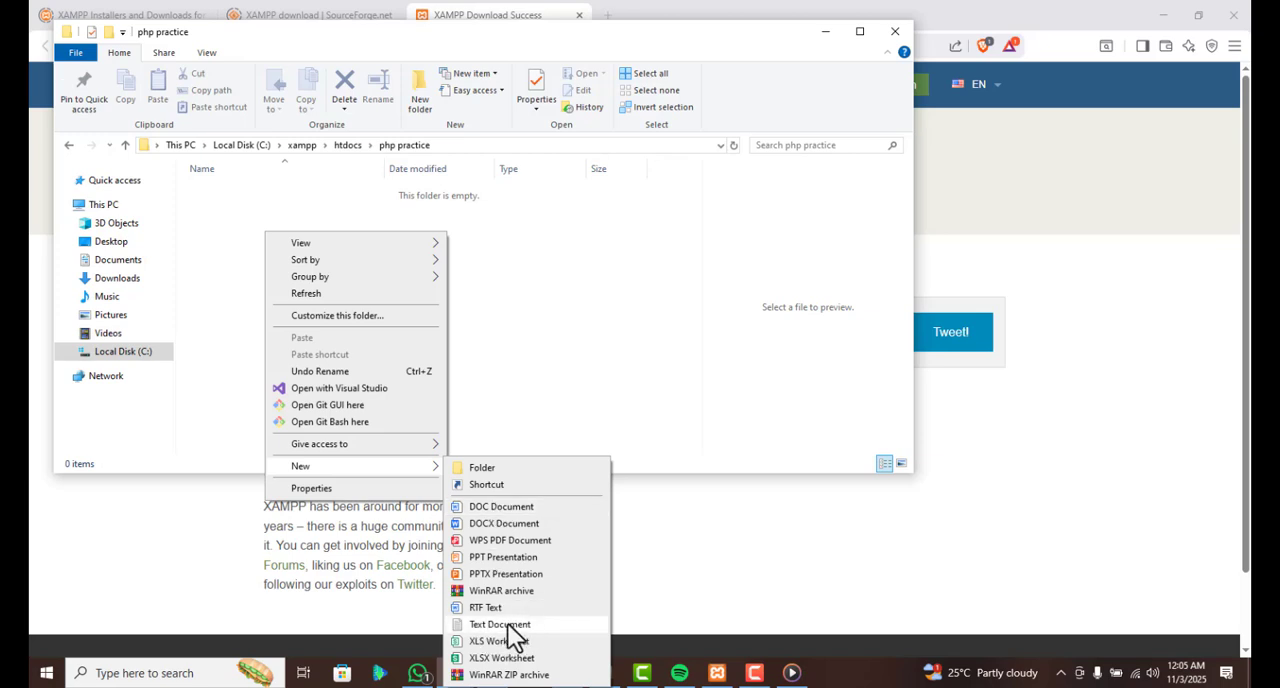
left_click(505, 625)
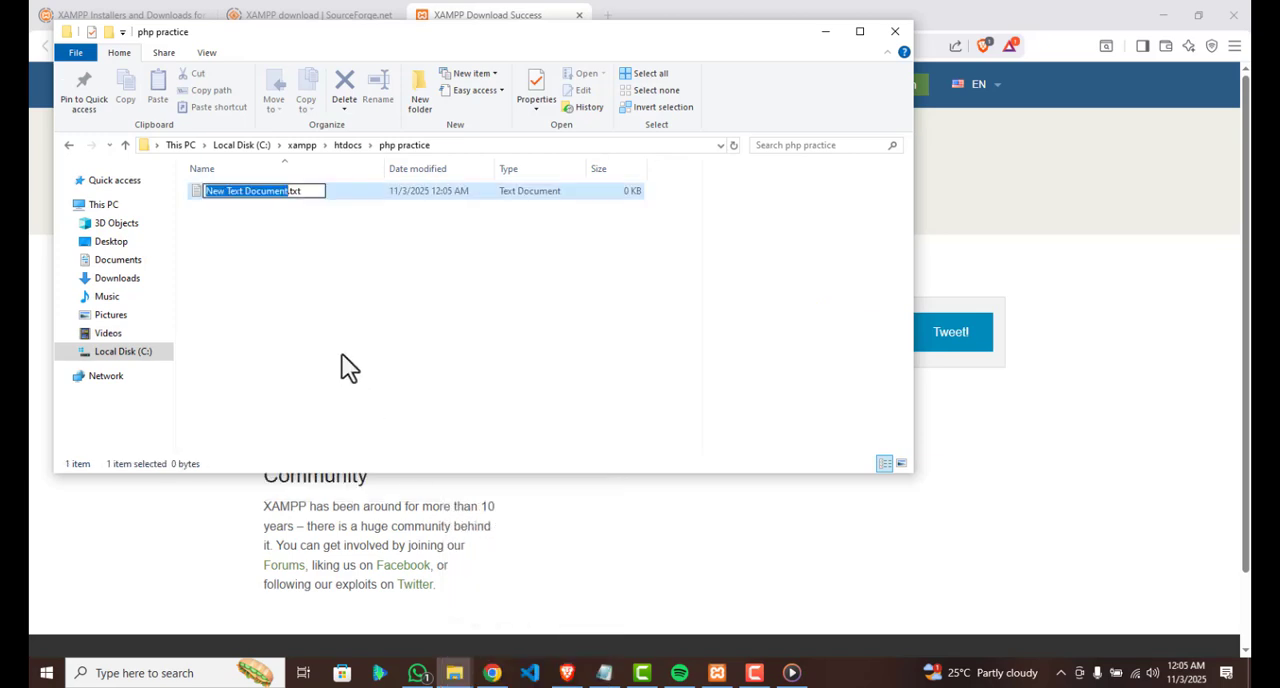
left_click(312, 301)
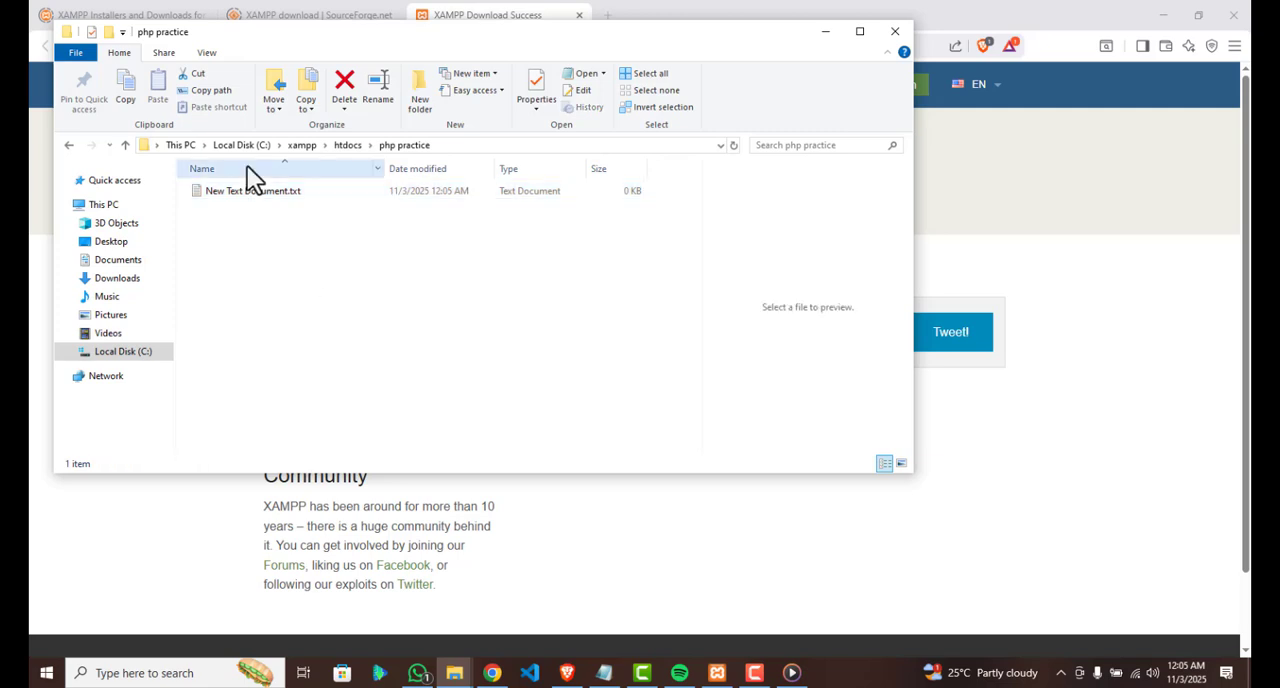
Make sure file name extensions are shown, and rename the new text document as hello.php, accepting the extension change
left_click(203, 57)
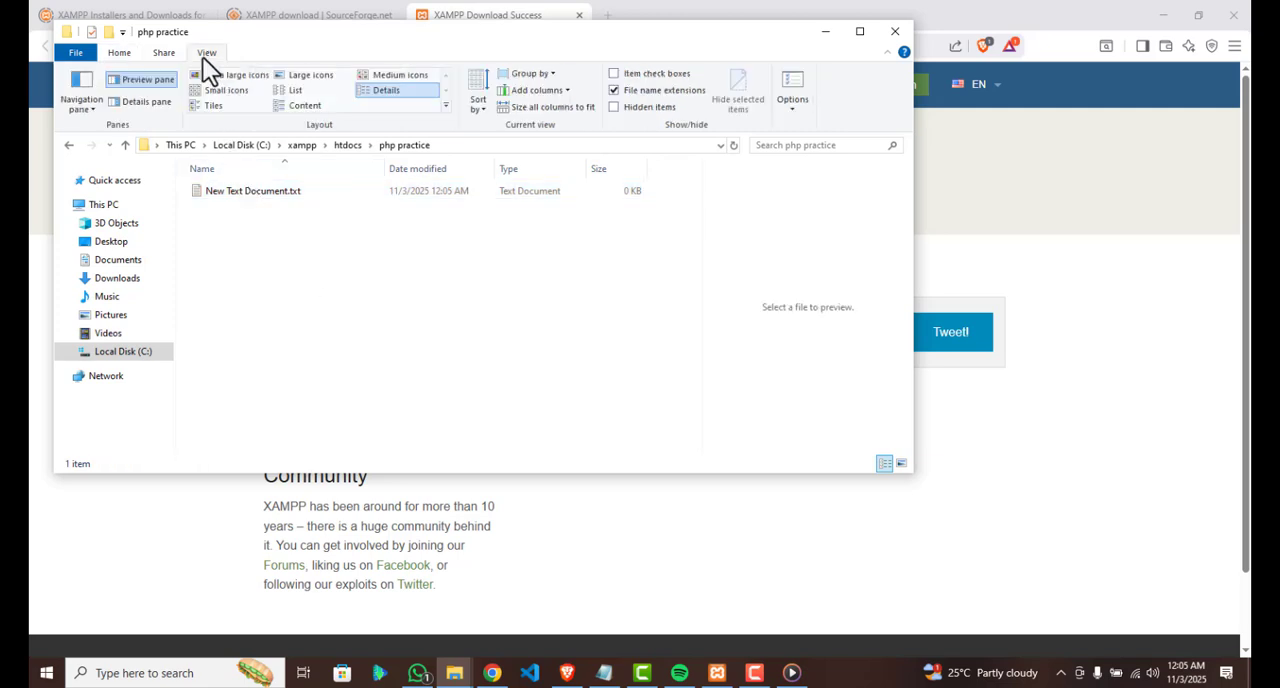
left_click(614, 90)
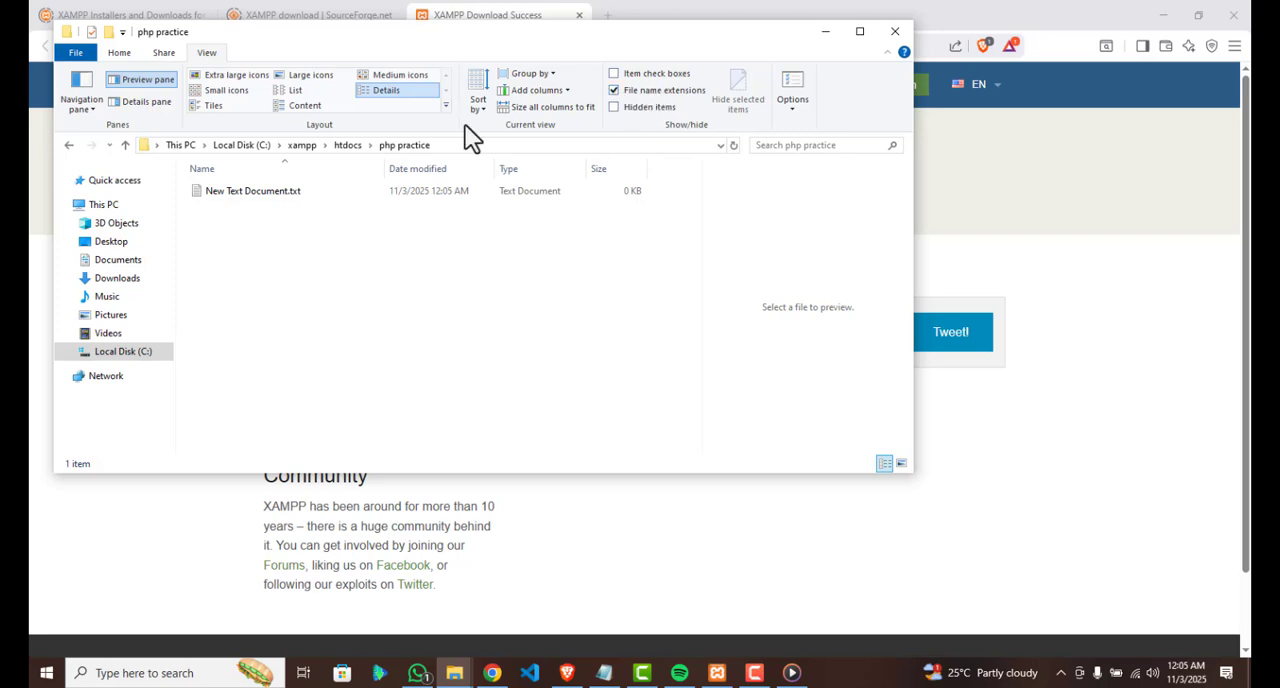
left_click(235, 190)
left_click(244, 190)
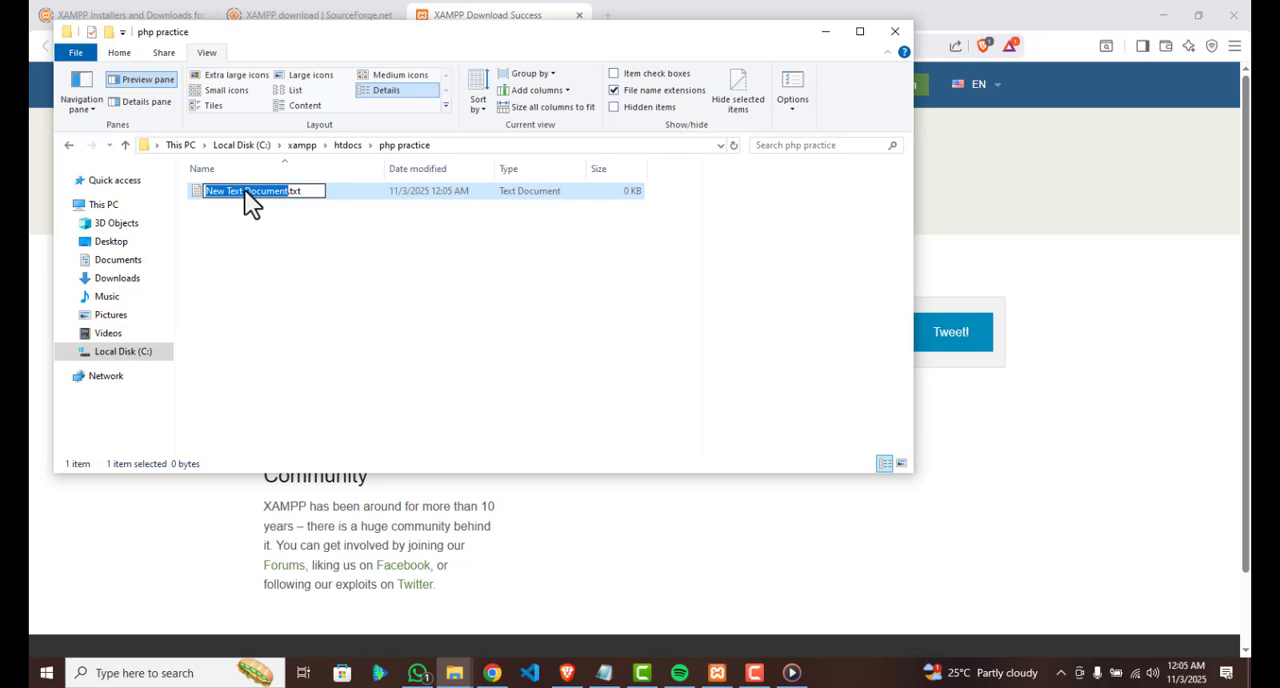
type("h")
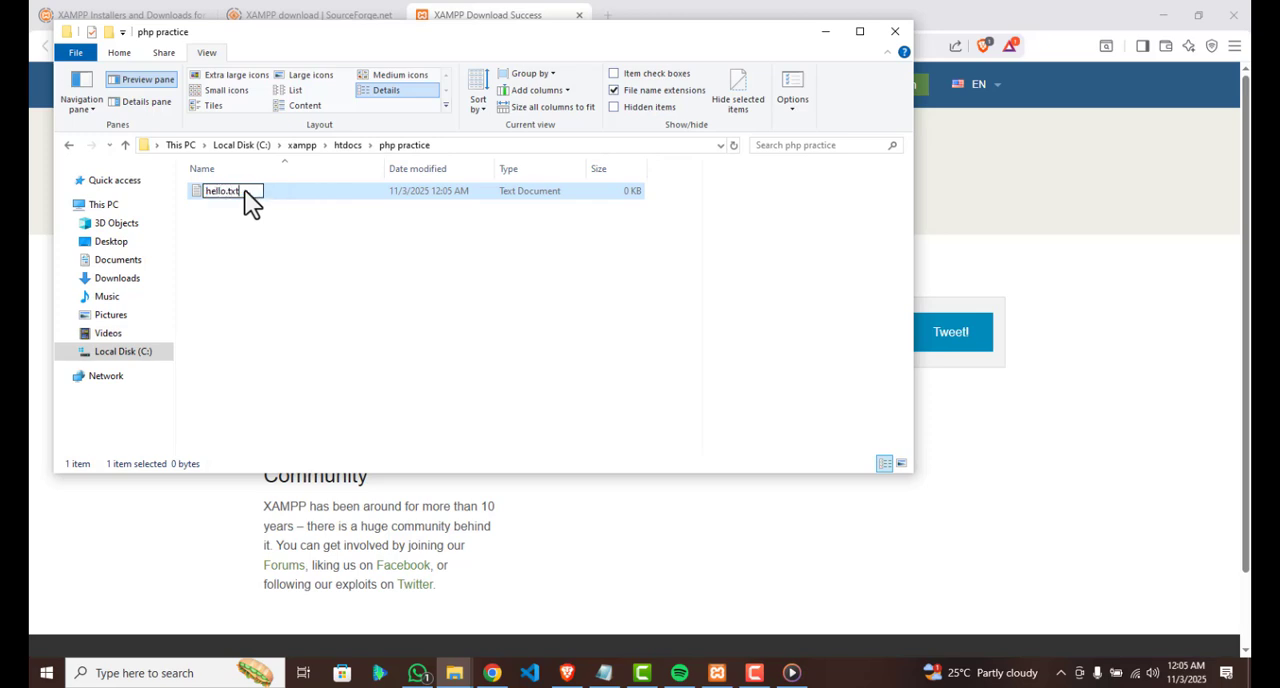
type("ello.php")
key("Return")
left_click(713, 342)
Open hello.php with Visual Studio Code without making it the permanent app for .php files
right_click(270, 191)
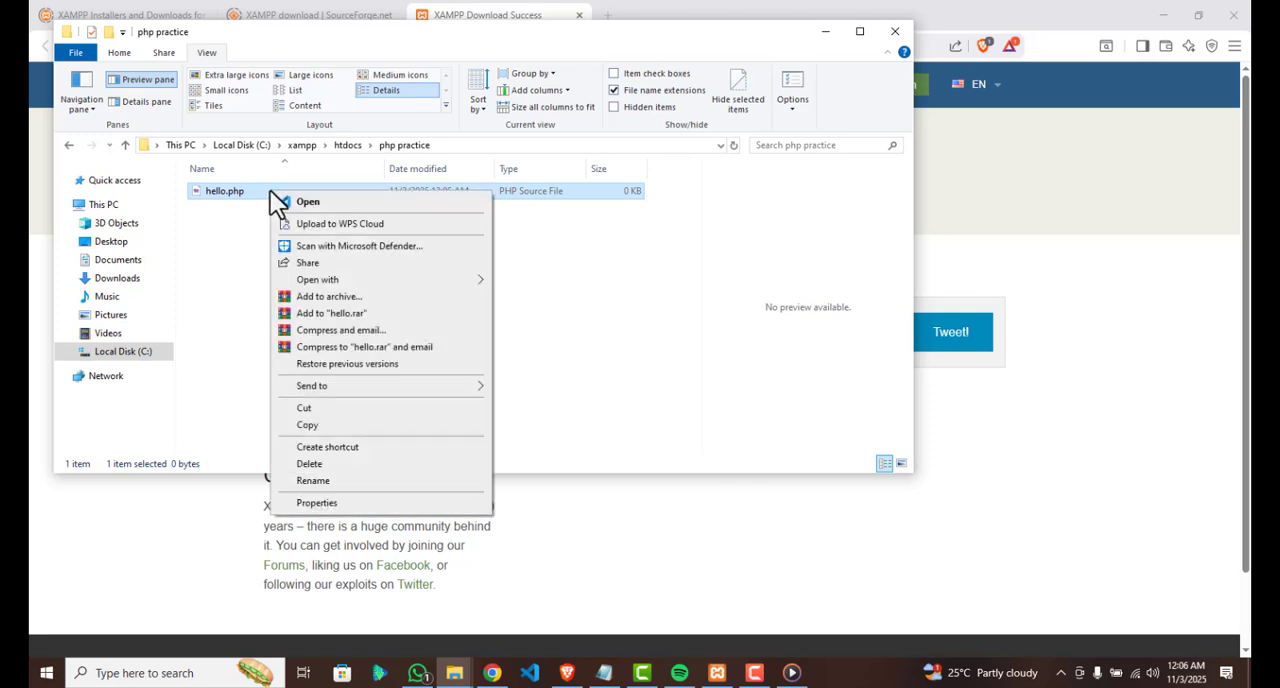
mouse_move(480, 283)
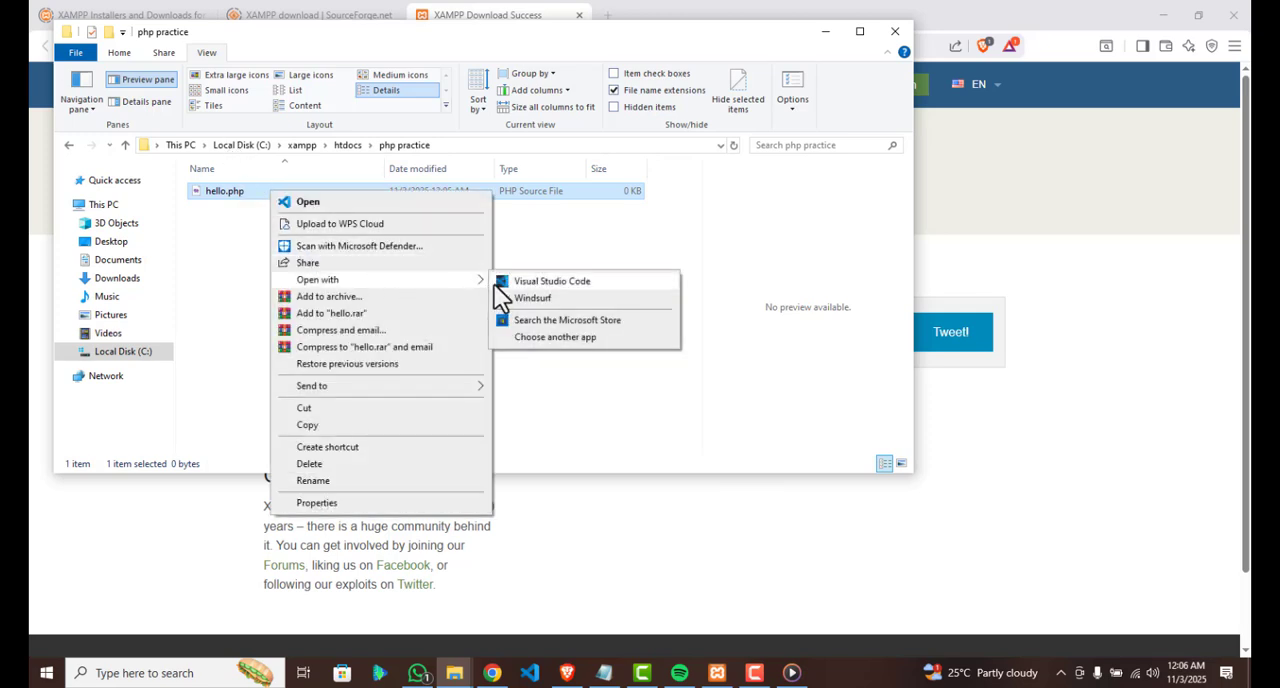
left_click(541, 336)
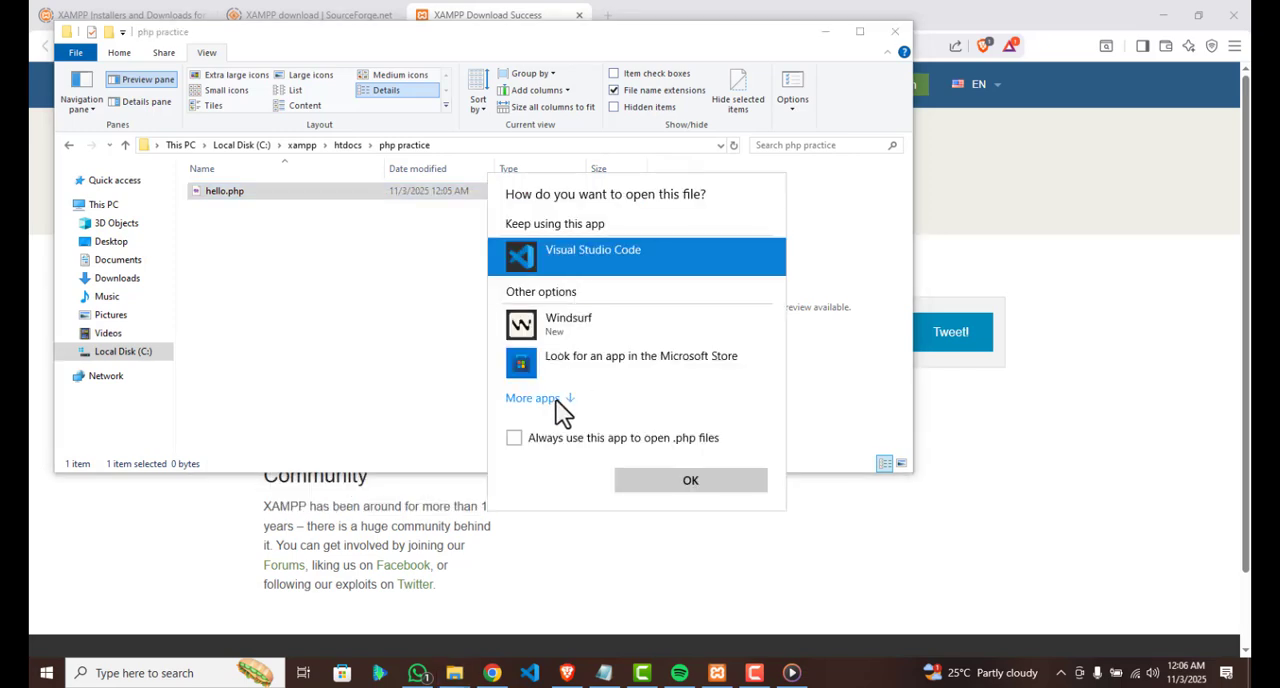
left_click(690, 482)
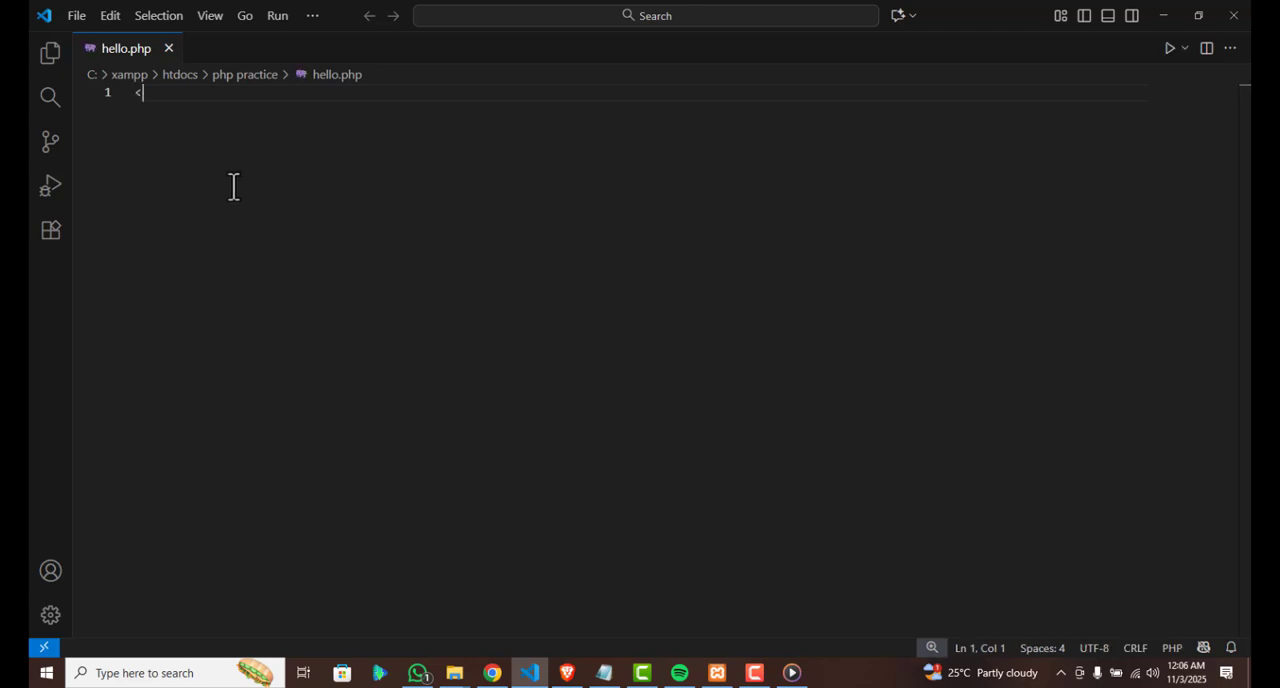
Write a PHP block in hello.php containing echo "Hello world"; between <?php and ?>, and save the file
type("hp")
key("Return")
key("Return")
type("echo \"")
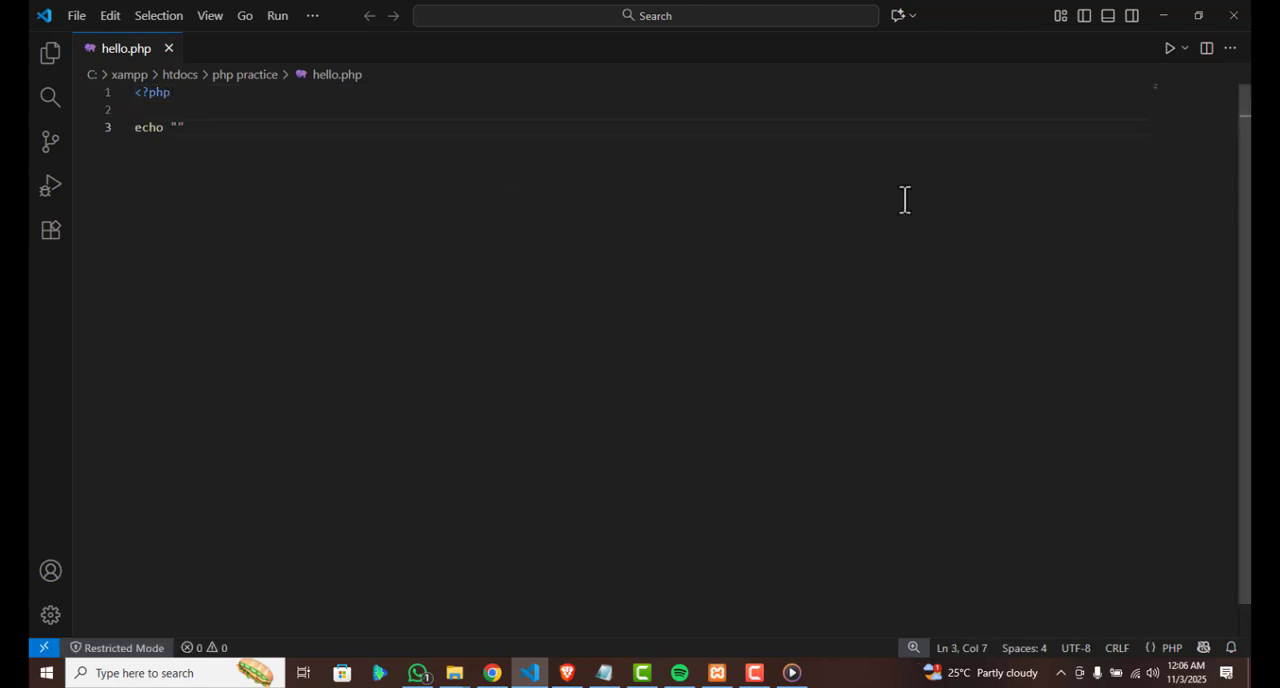
type("Hello wo")
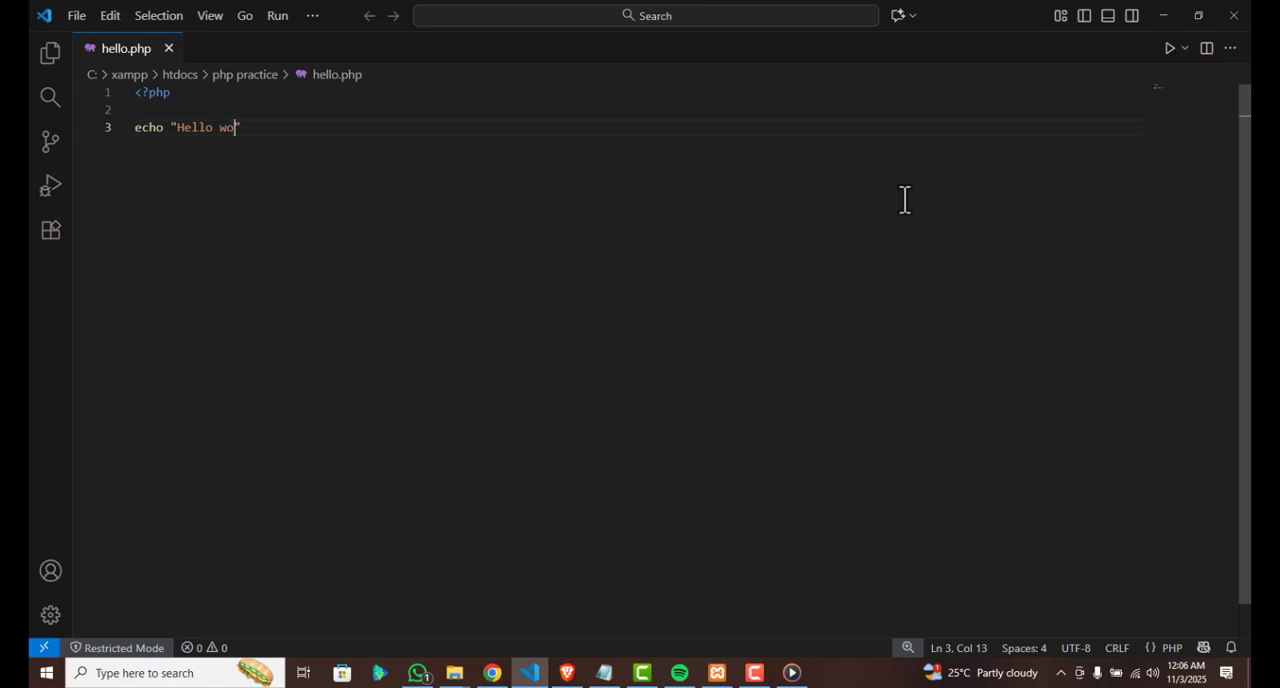
type("rld\";")
key("Return")
key("Return")
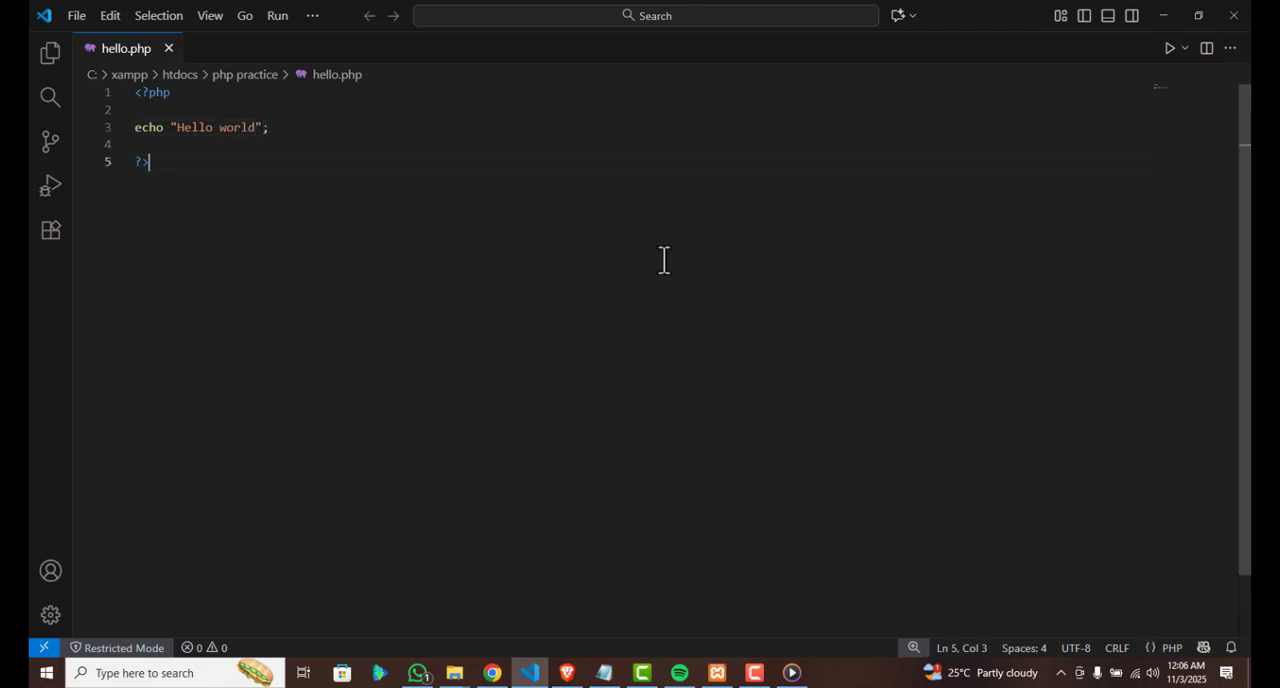
left_click(77, 16)
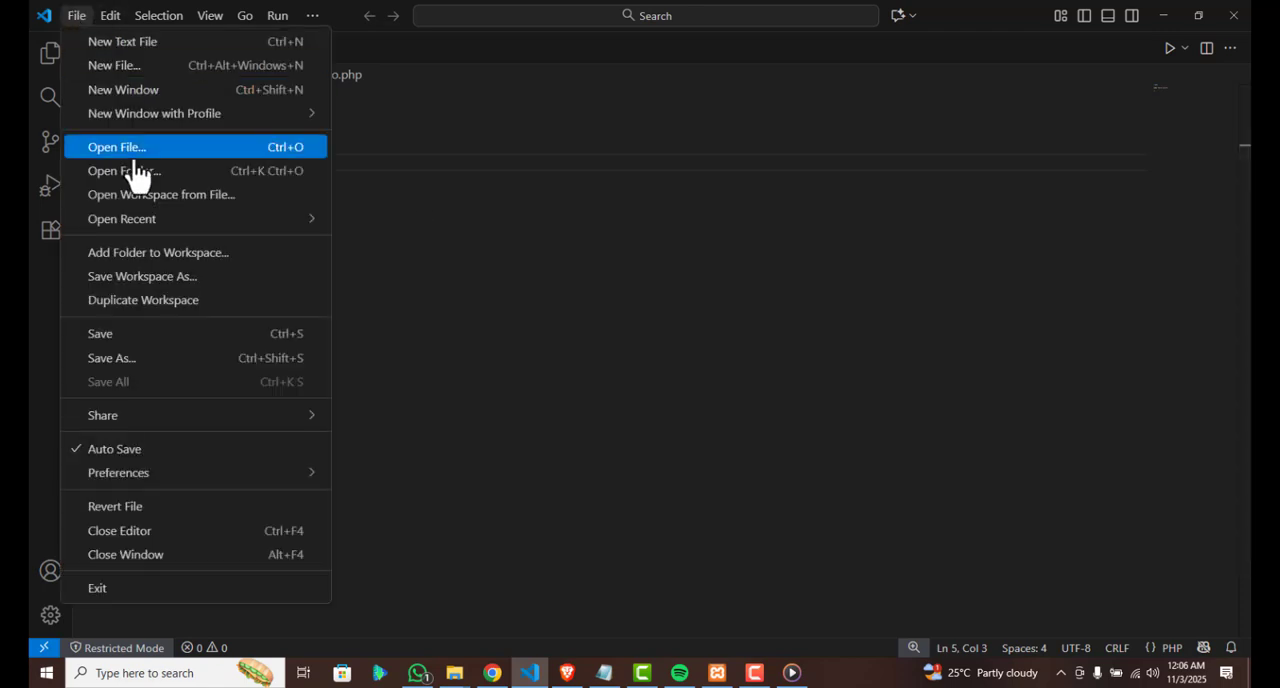
left_click(200, 345)
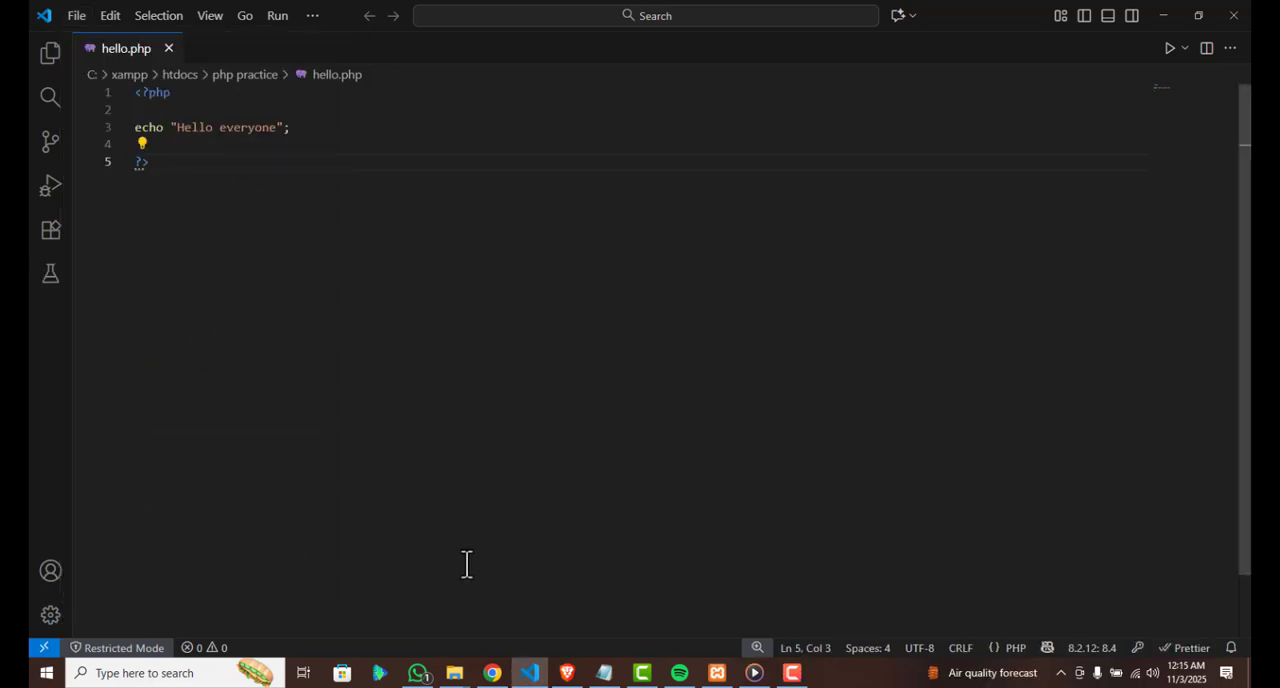
Switch to Brave, load localhost/php practice/hello.php in a new tab, and enlarge the page beyond 150%
left_click(566, 675)
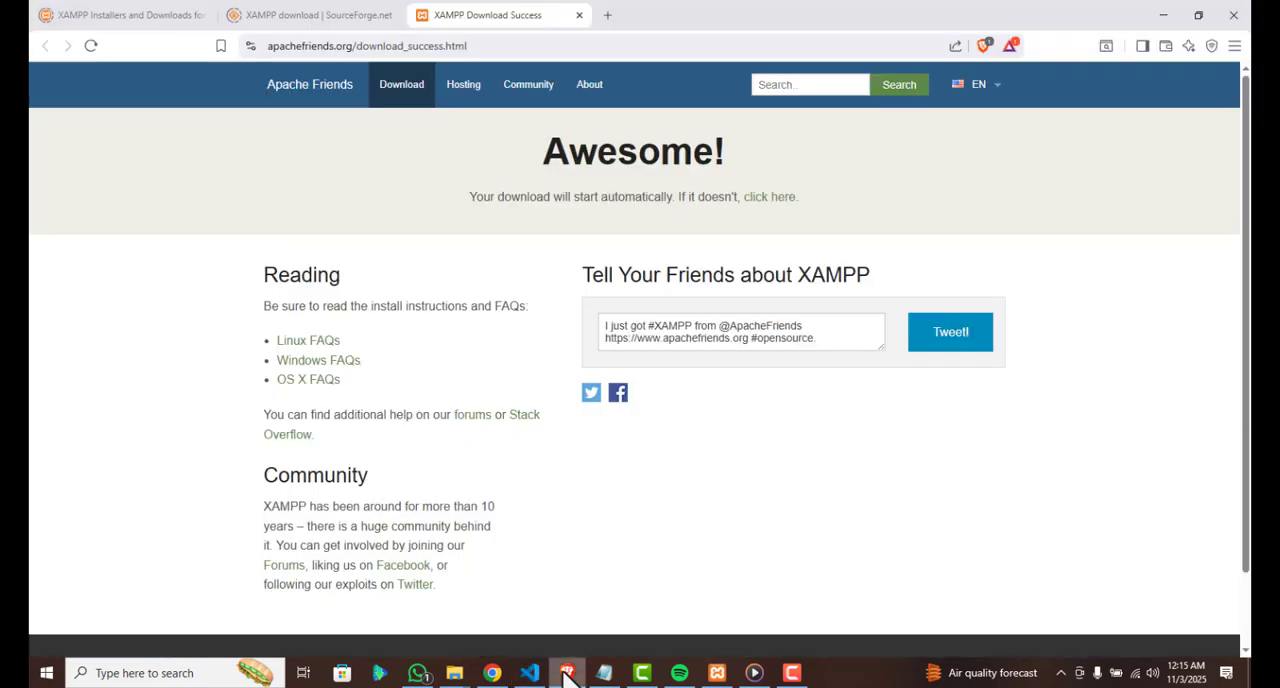
left_click(607, 16)
type("localhost/php practice/hello.php")
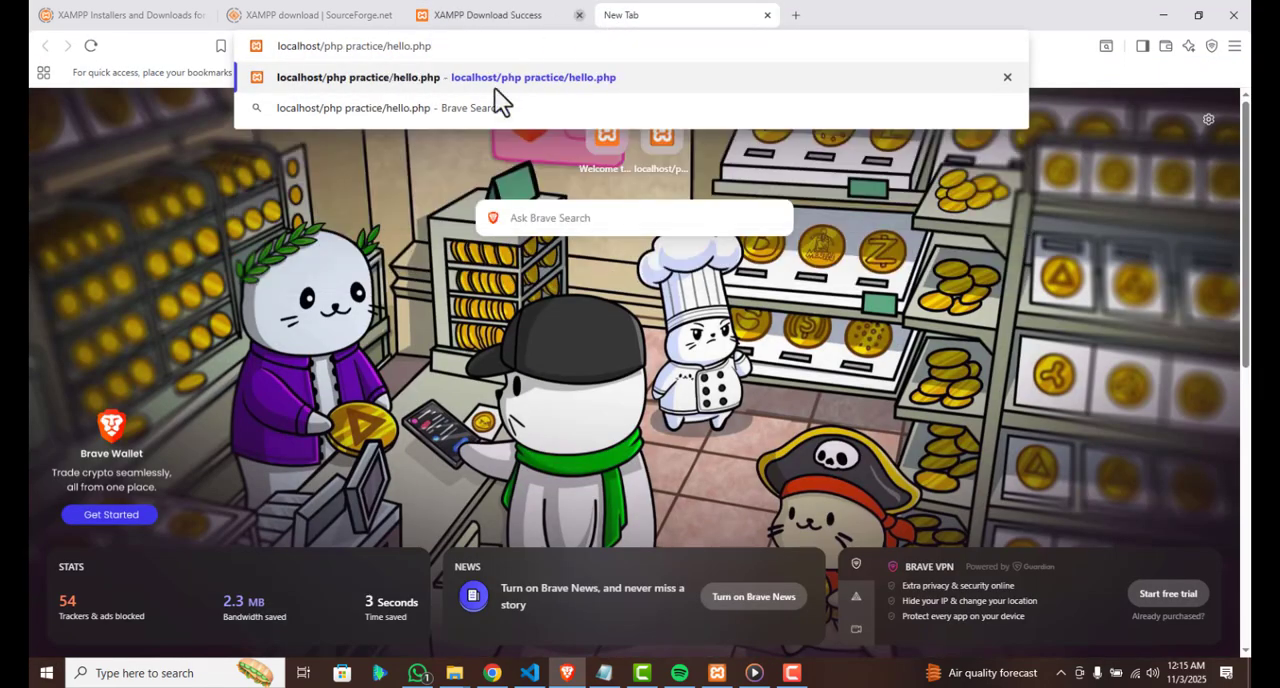
left_click(494, 80)
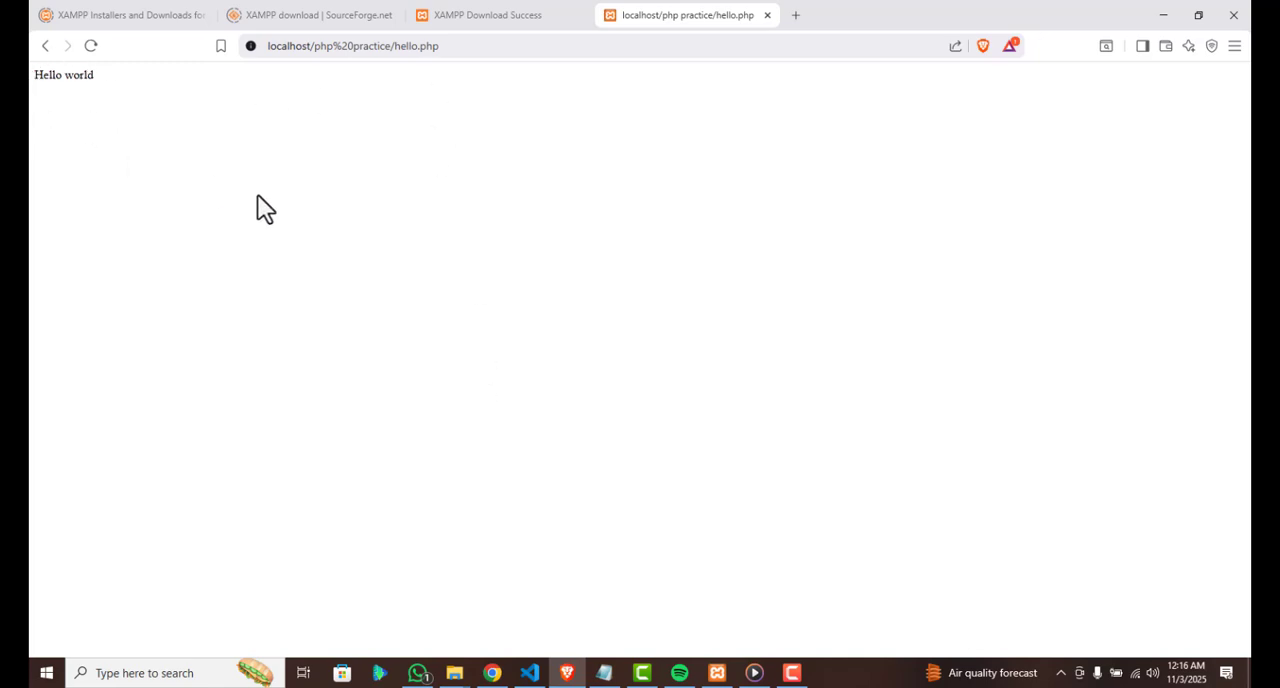
key("ctrl+plus")
left_click(926, 53)
left_click(943, 78)
left_click(943, 78)
left_click(943, 78)
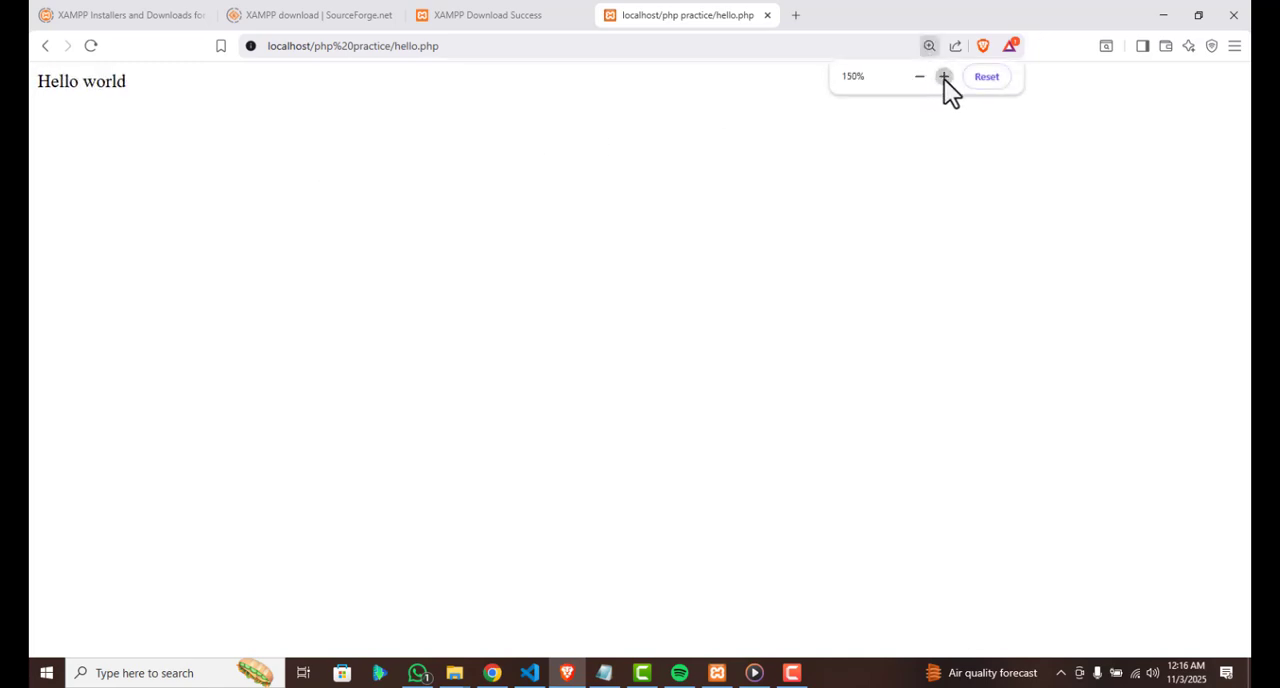
left_click(943, 78)
left_click(943, 78)
left_click(943, 78)
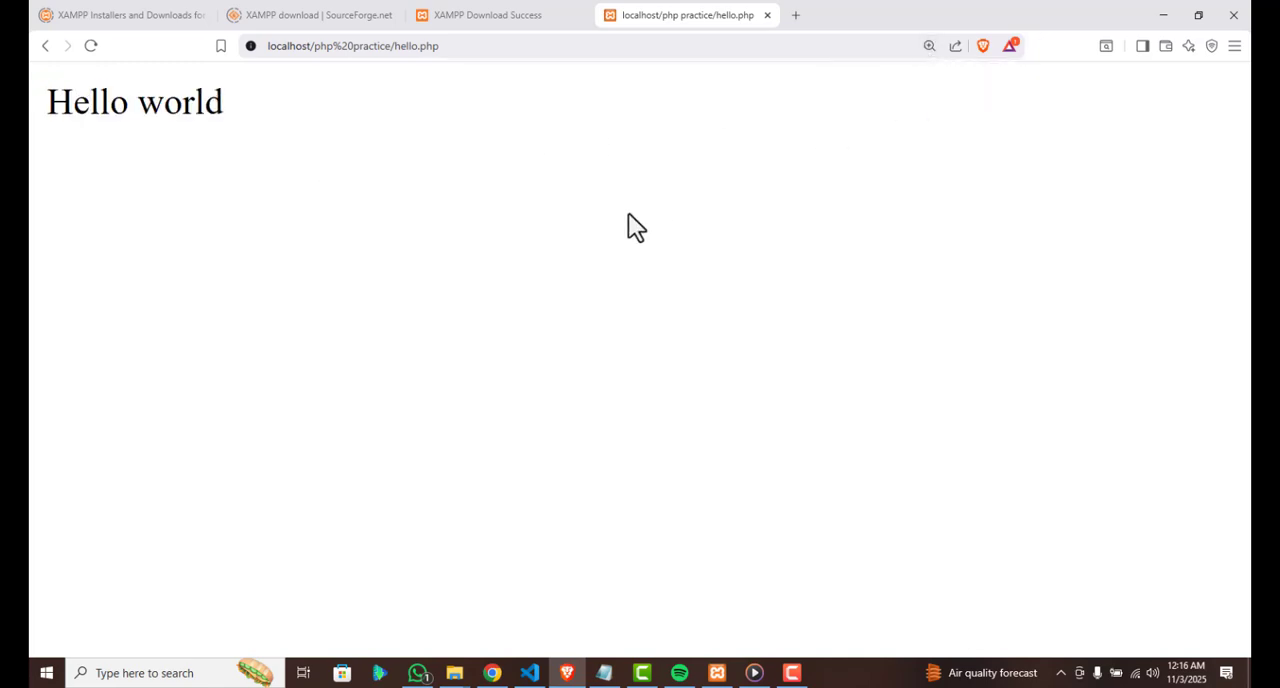
Switch to Visual Studio Code, change the echoed text in hello.php to "Hello everyone", and save the file
left_click(529, 672)
double_click(240, 135)
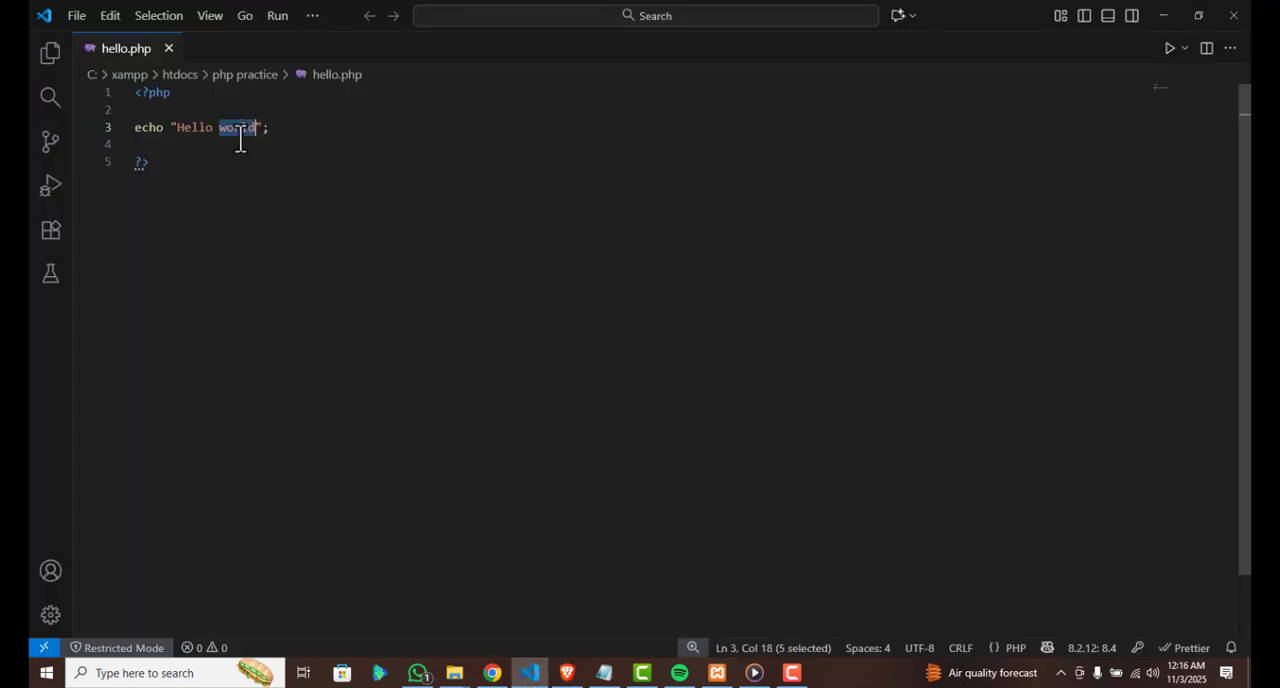
type("everyone")
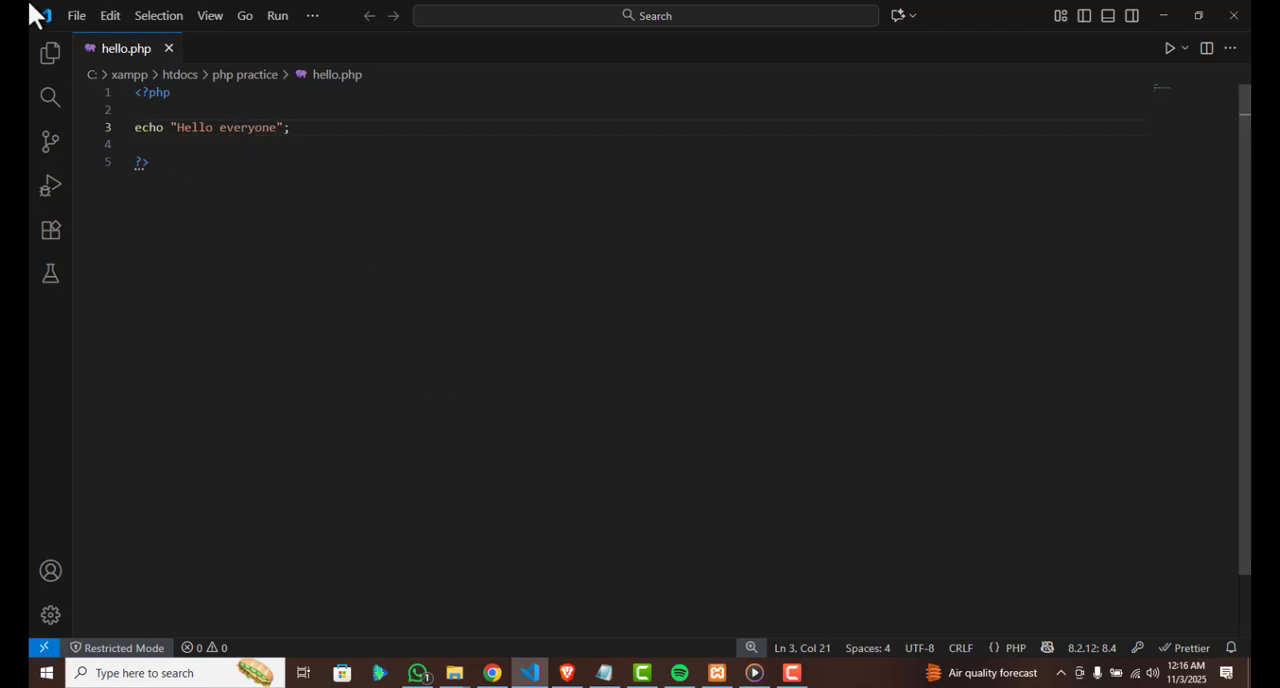
left_click(78, 18)
left_click(221, 334)
Reload the hello.php page in Brave to check the edited output, and return to Visual Studio Code
left_click(566, 673)
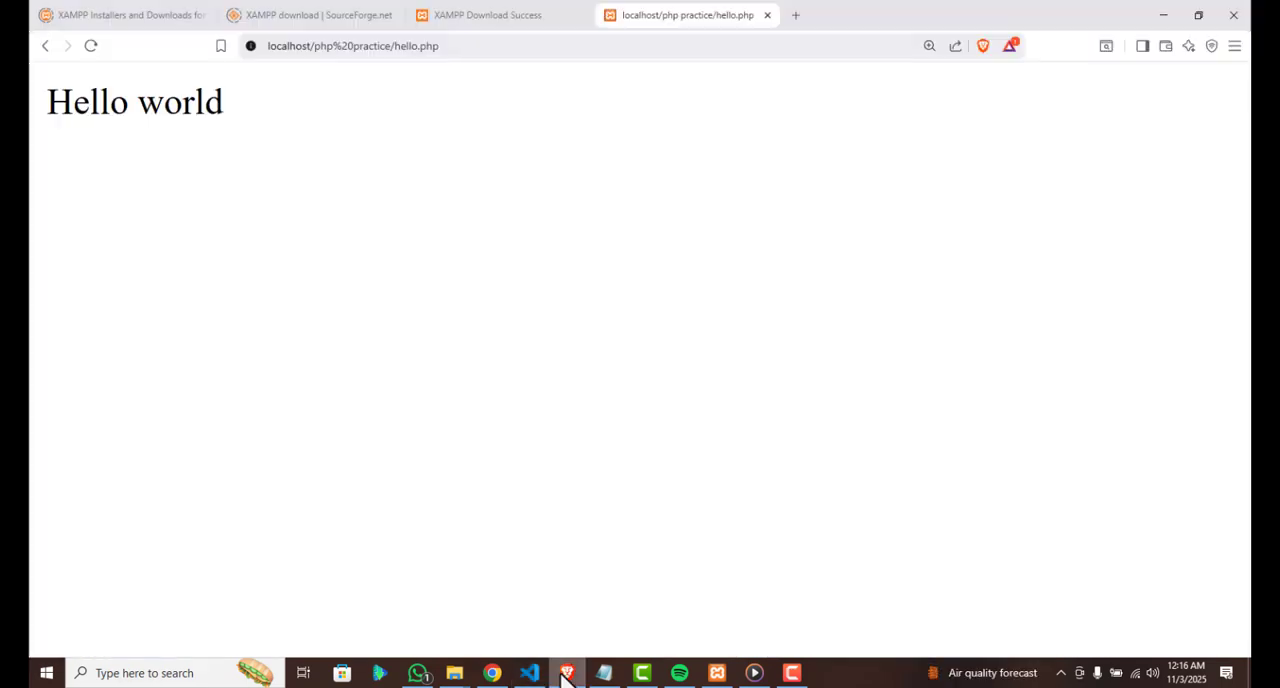
key("F5")
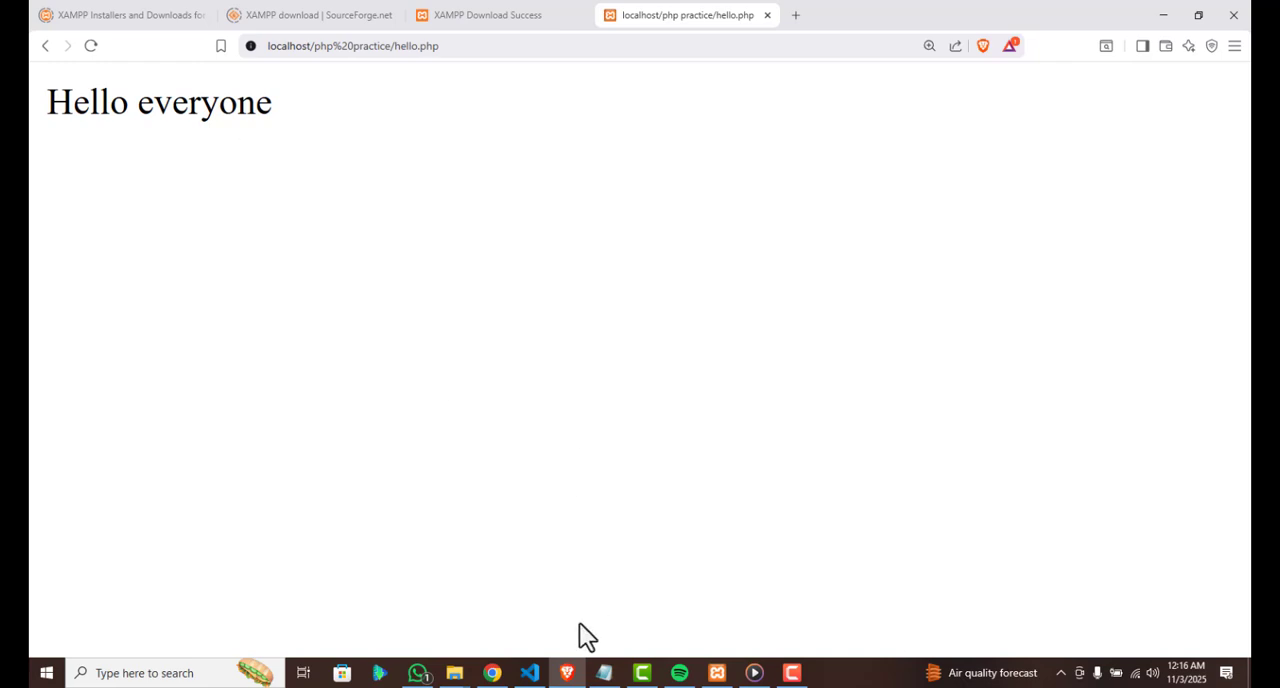
left_click(530, 673)
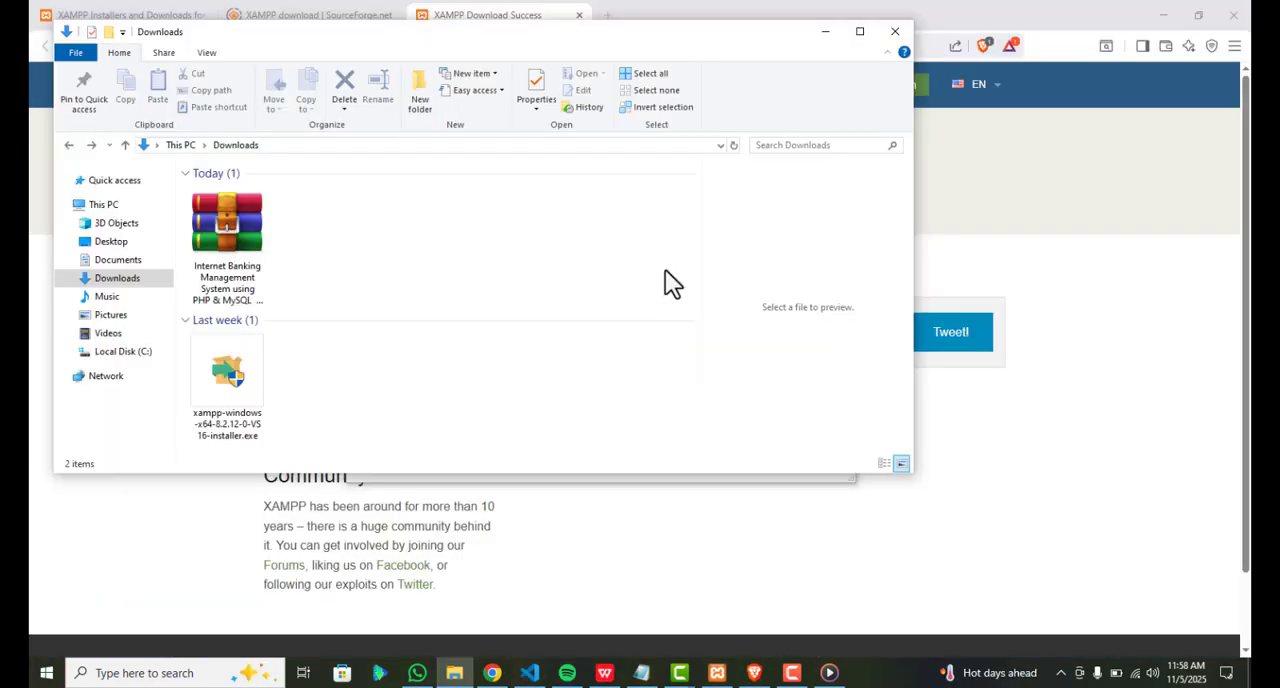
Extract the Internet Banking Management System archive directly into the Downloads folder
left_click(233, 257)
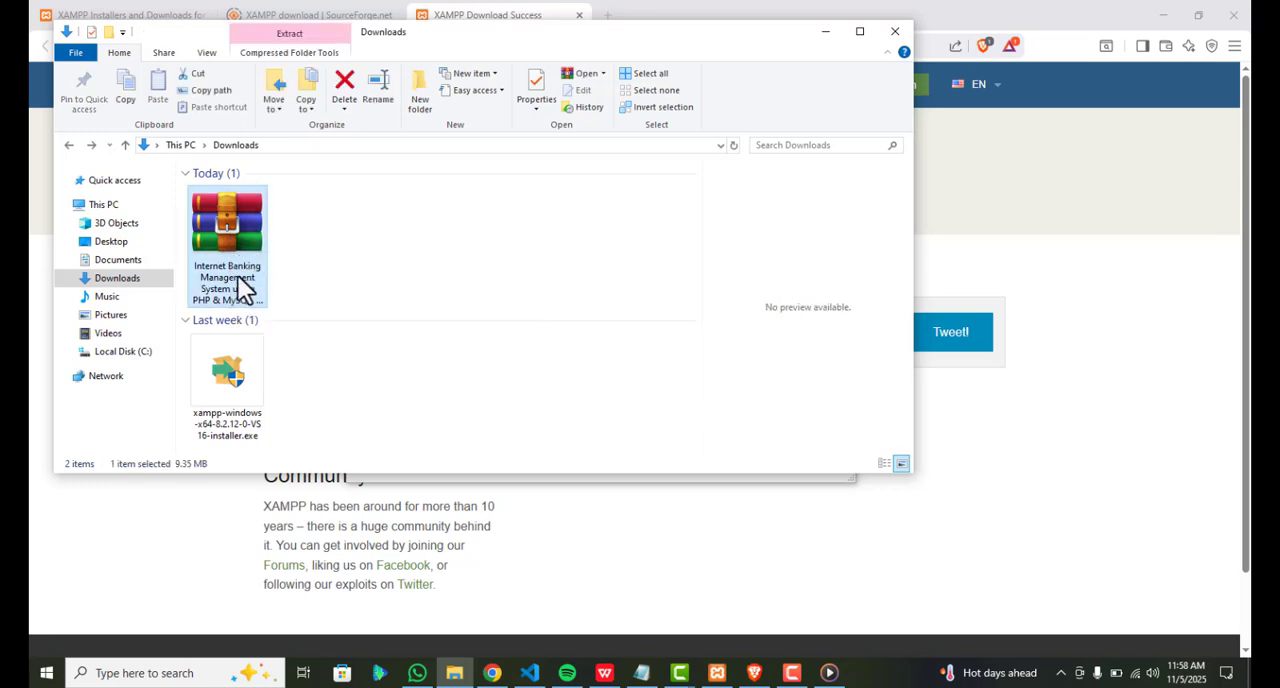
right_click(244, 269)
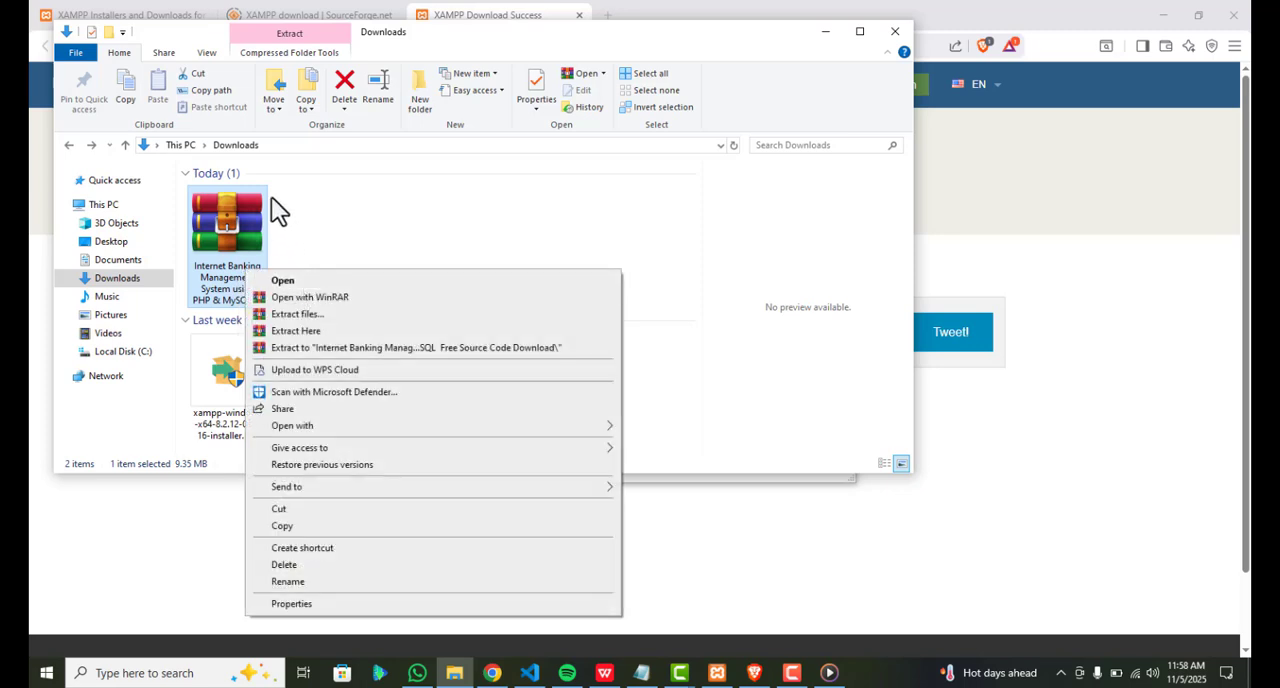
left_click(265, 145)
left_click(265, 145)
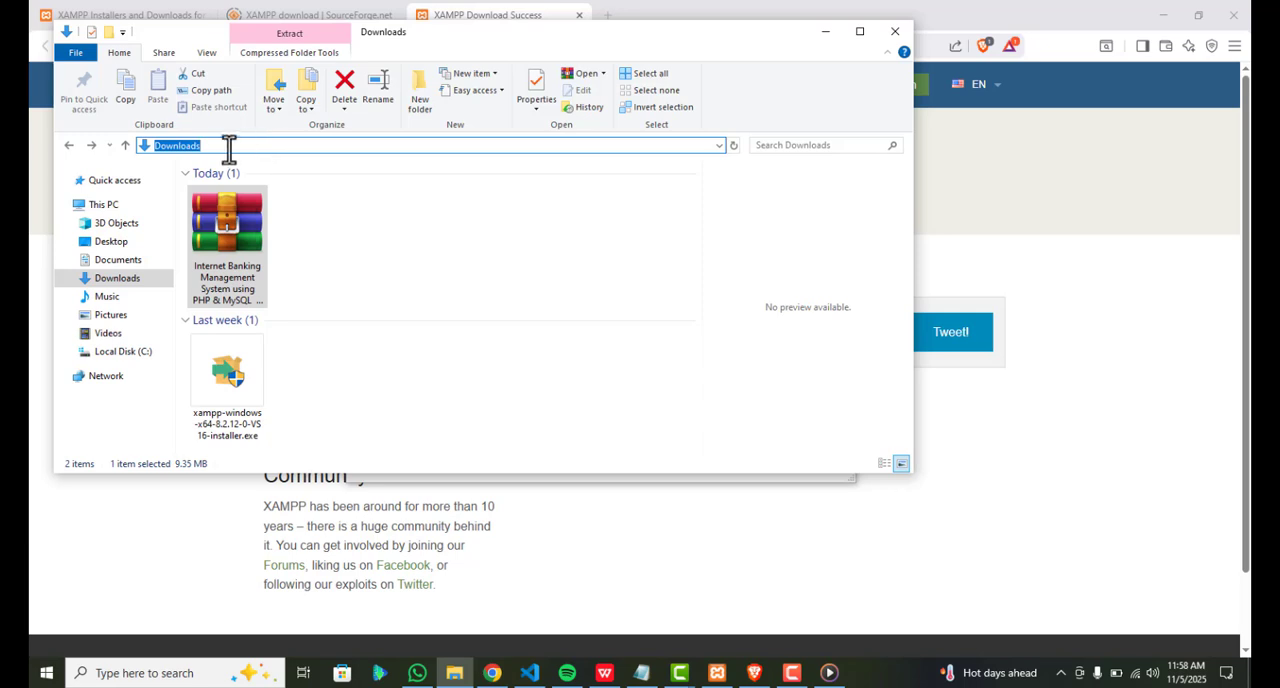
right_click(228, 273)
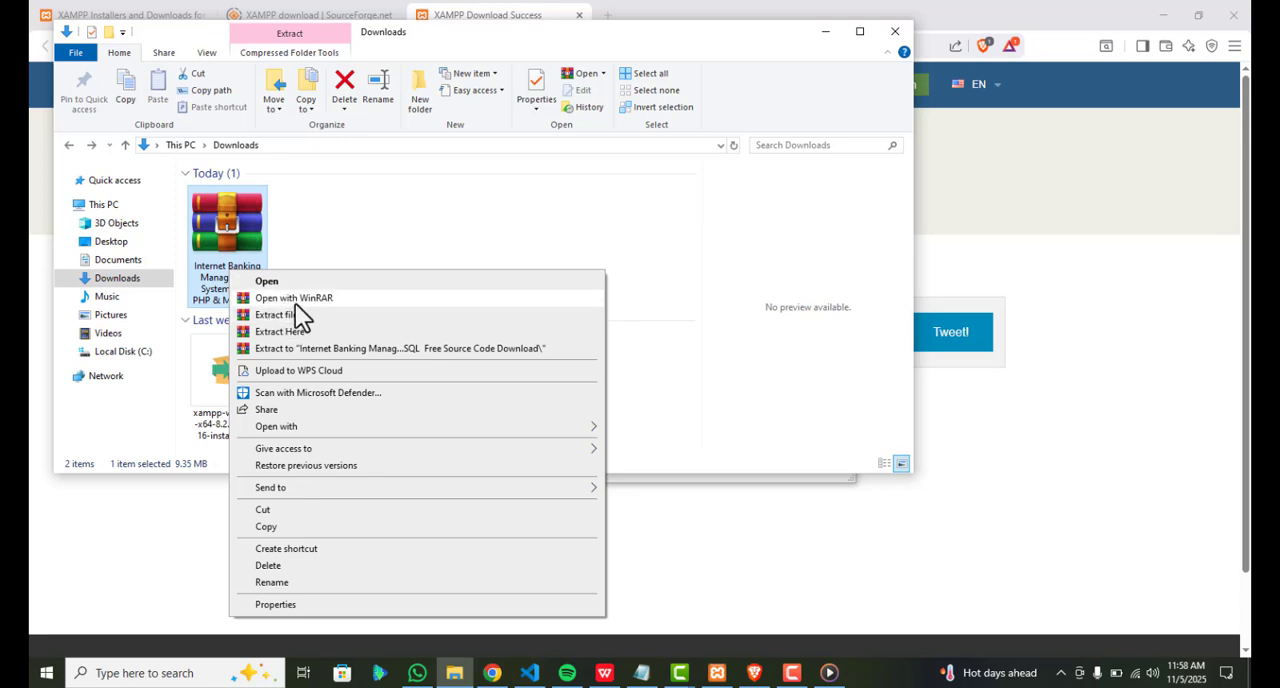
left_click(296, 334)
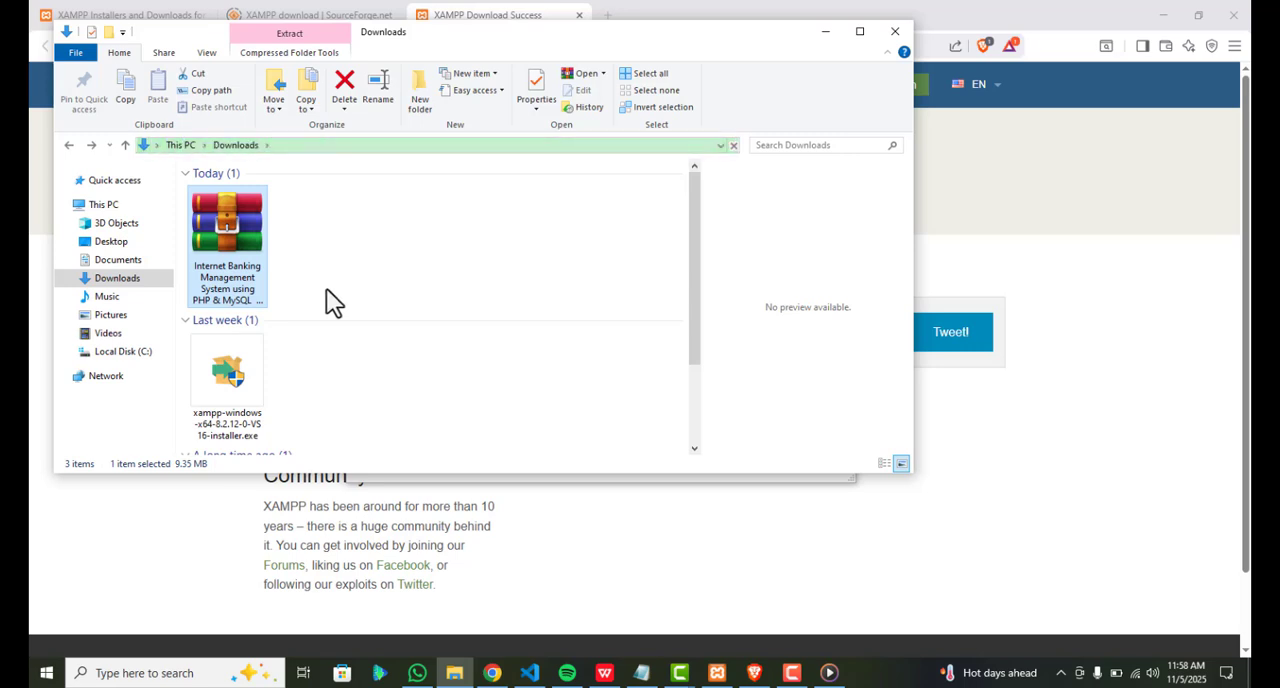
Copy the extracted InternetBanking-PHP folder from Downloads into C:\xampp\htdocs
scroll(326, 290, "down", 2)
left_click(232, 411)
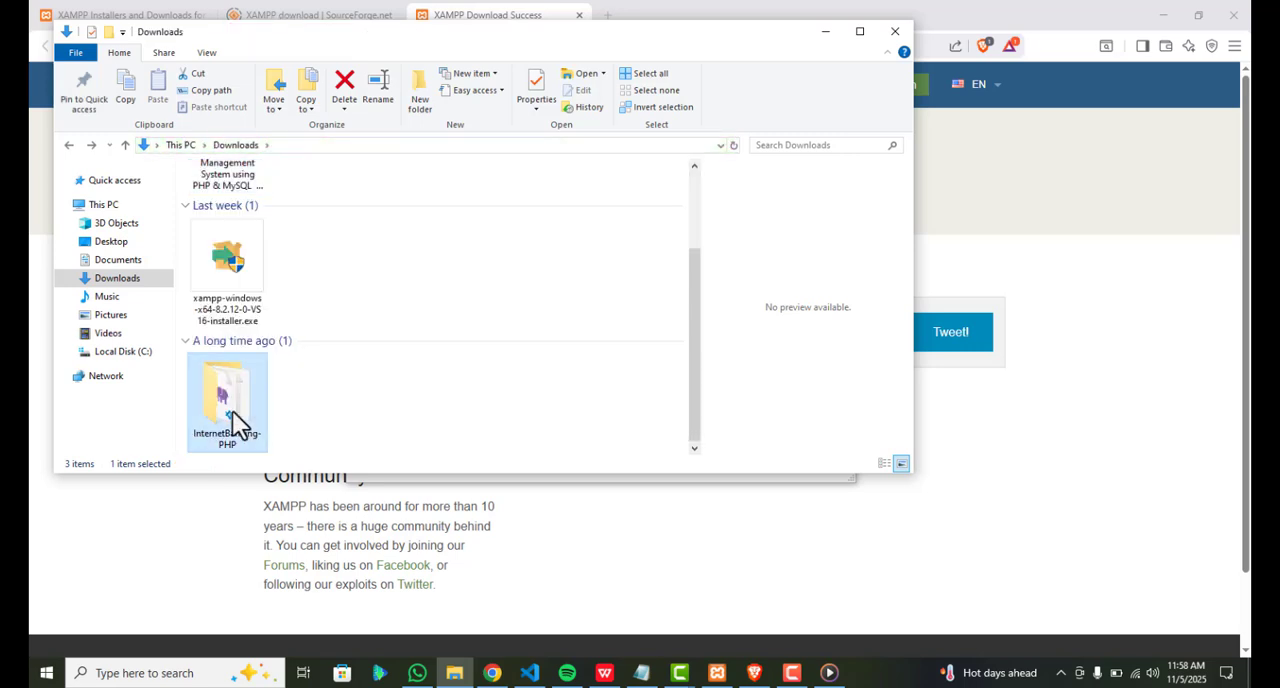
left_click(125, 360)
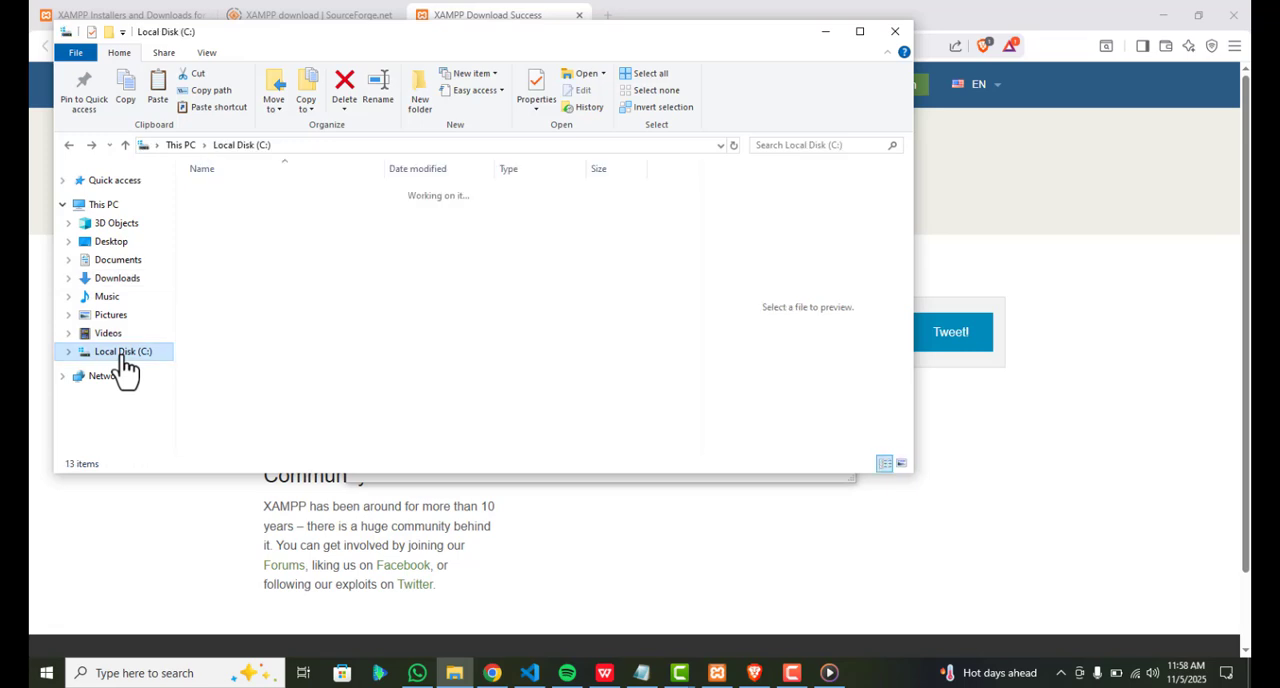
double_click(228, 352)
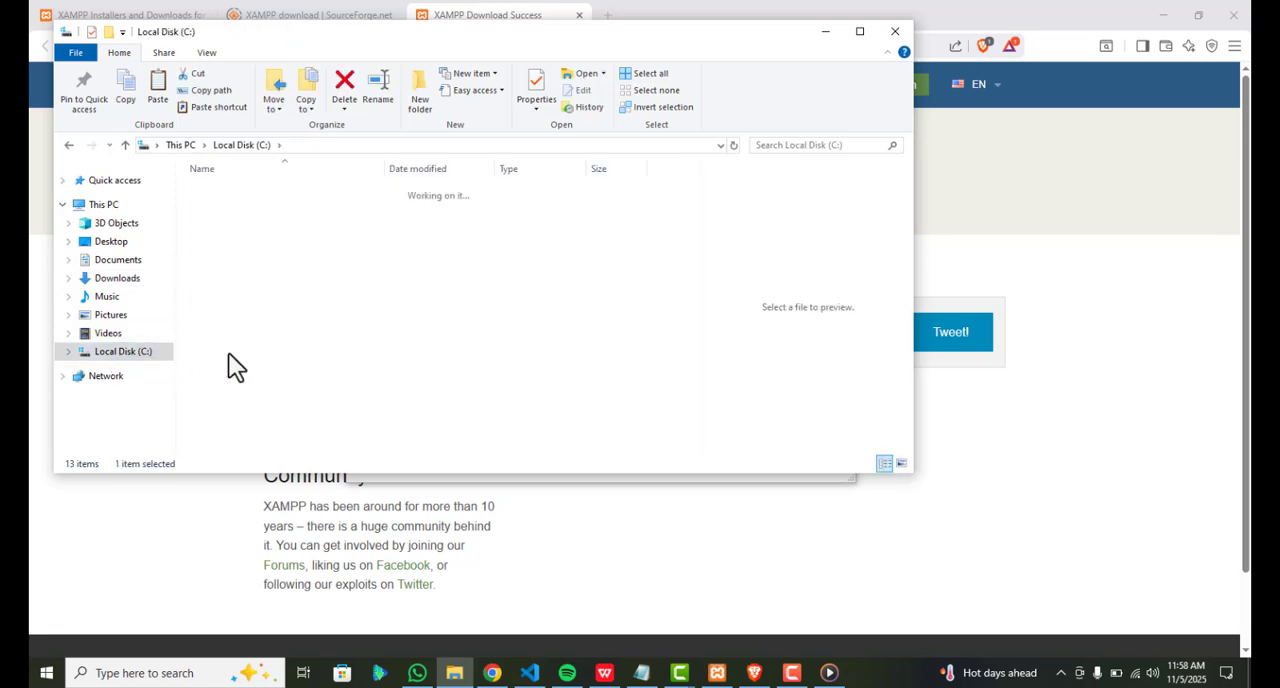
double_click(225, 271)
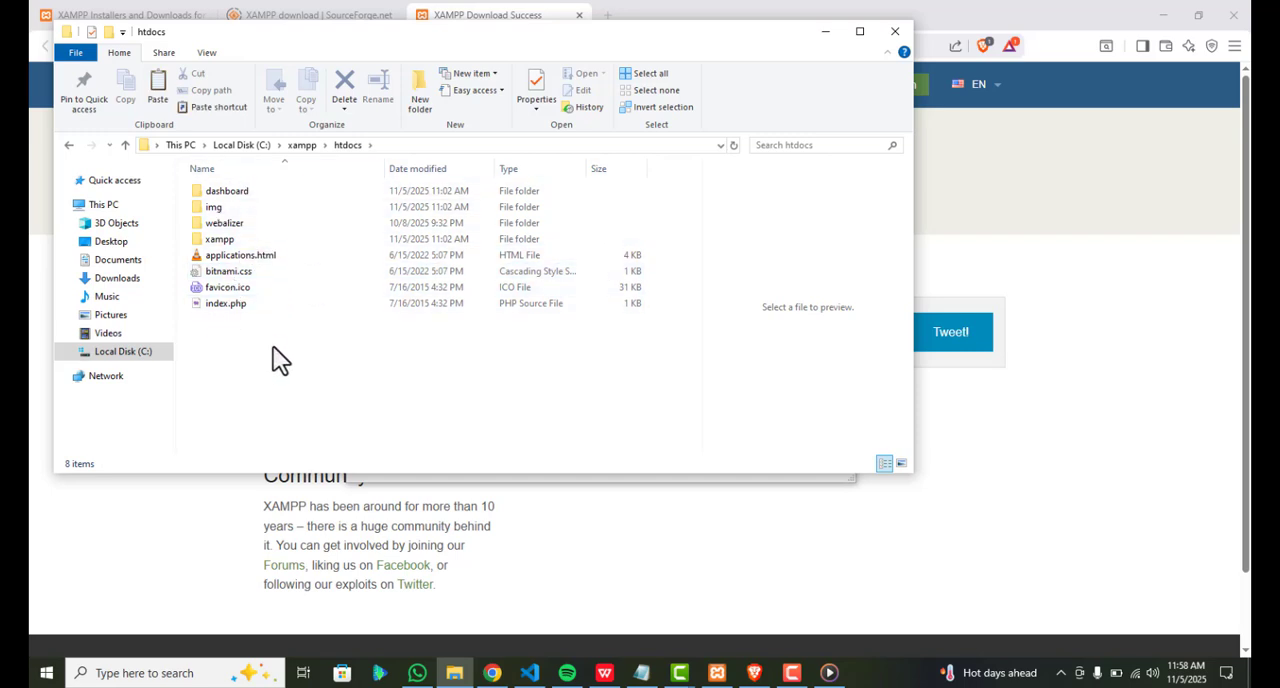
key("ctrl+v")
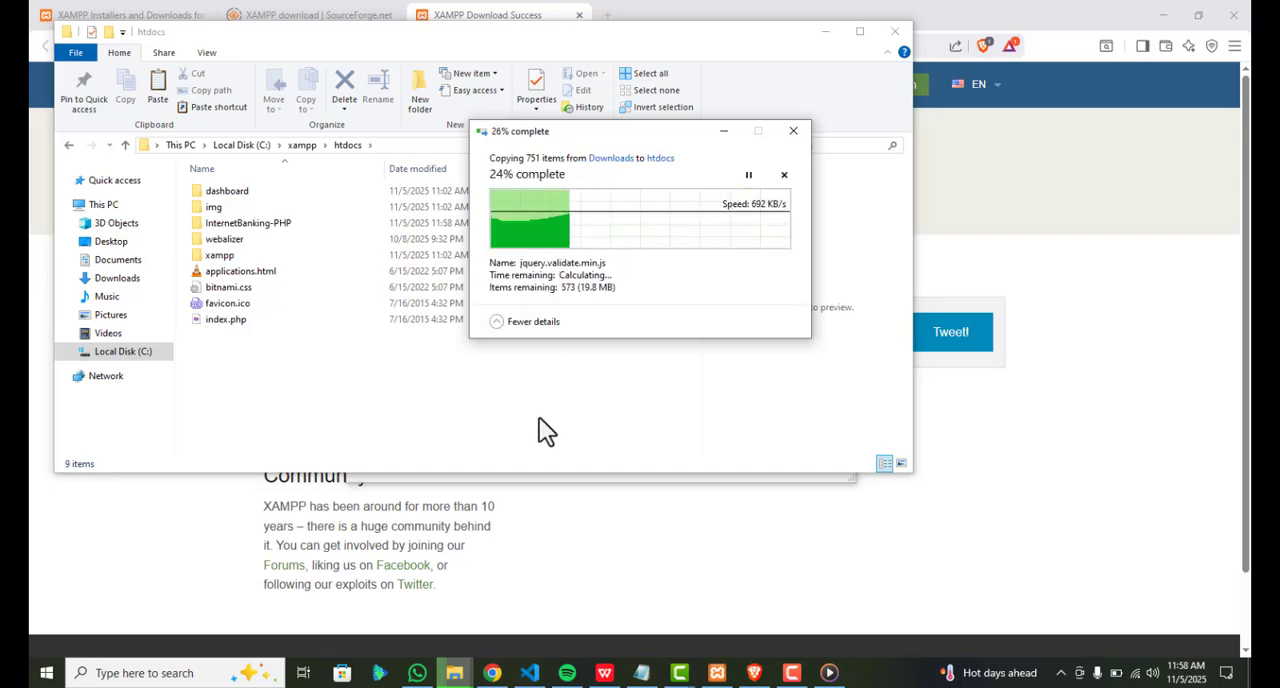
Switch to Brave and enter localhost/ as the start of the address in a new tab
left_click(646, 5)
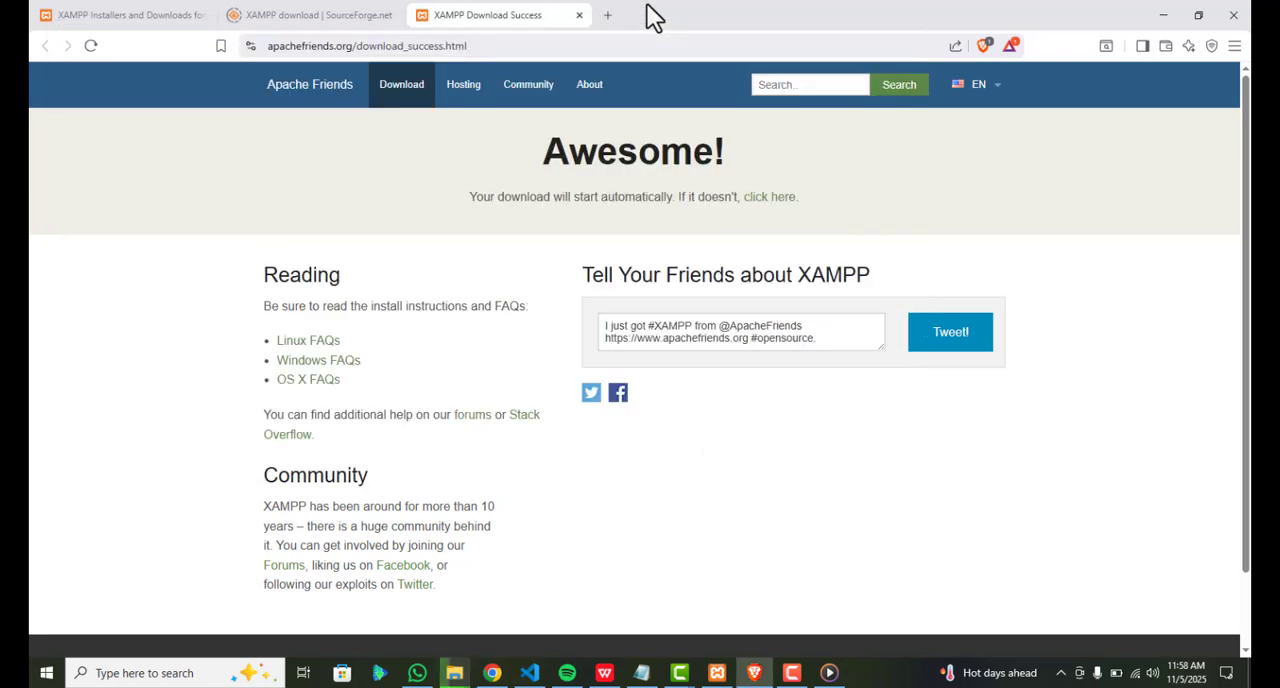
left_click(606, 15)
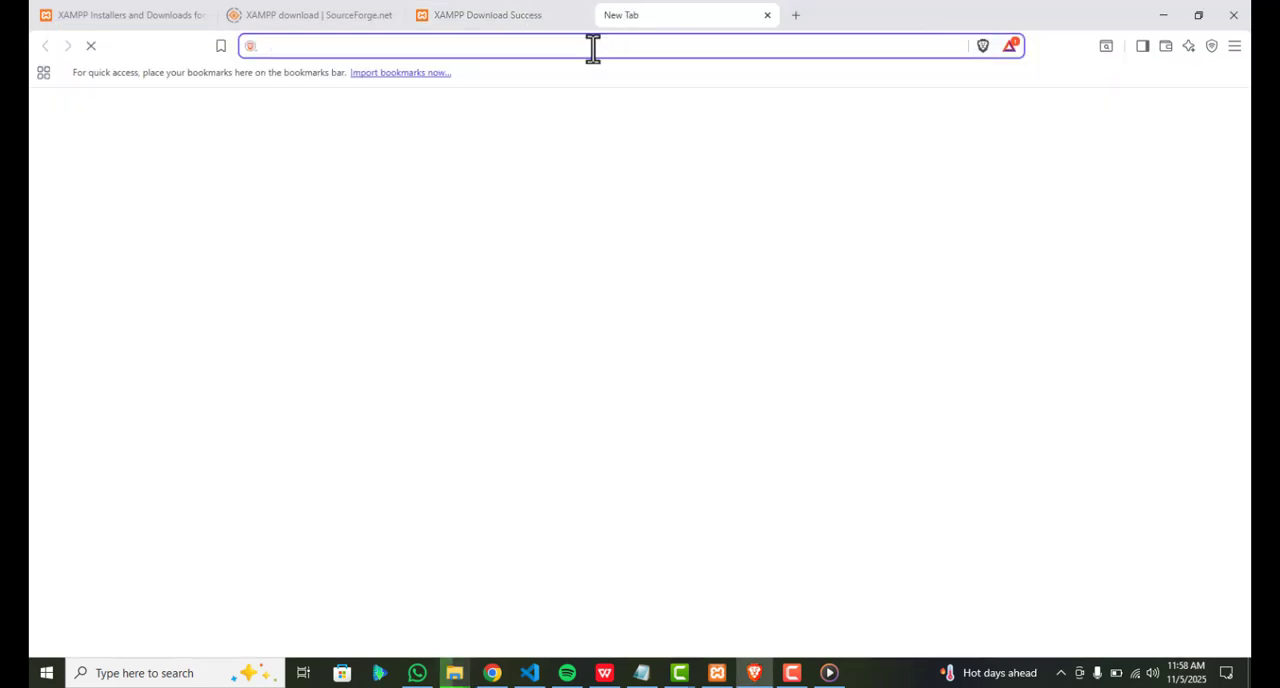
left_click(593, 48)
type("local")
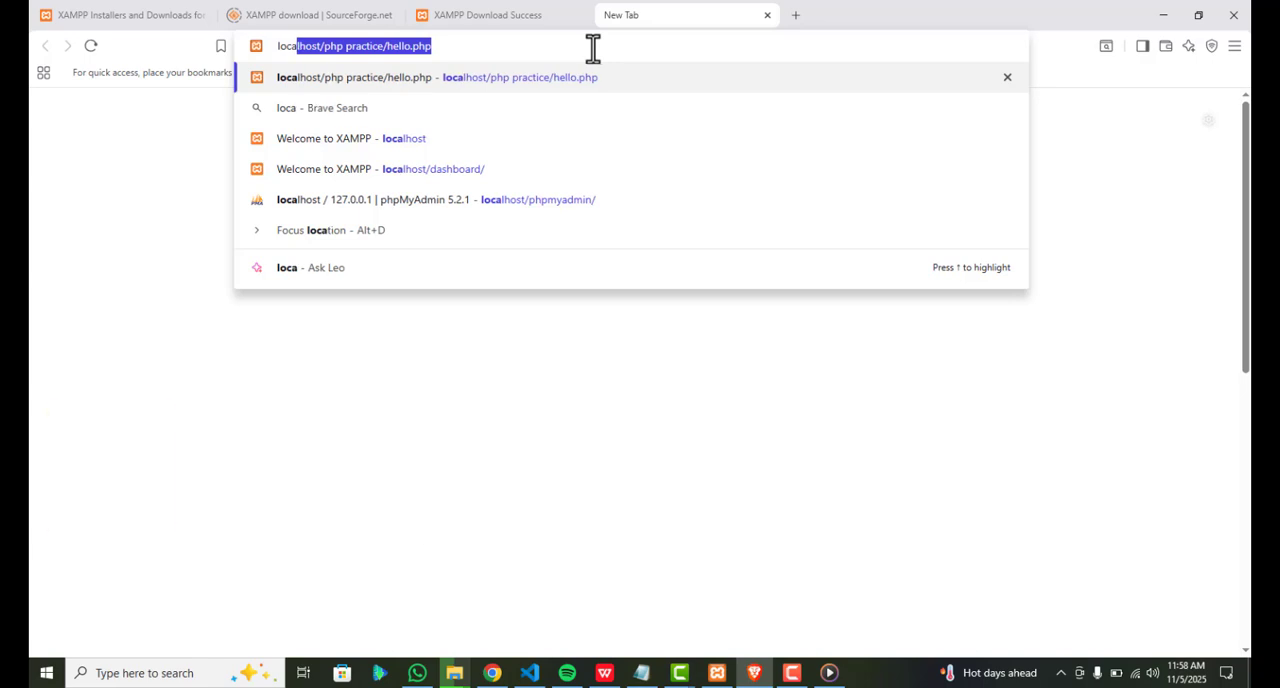
key("End")
key("BackSpace")
key("BackSpace")
key("BackSpace")
key("BackSpace")
key("BackSpace")
key("BackSpace")
key("BackSpace")
key("BackSpace")
key("BackSpace")
key("BackSpace")
key("BackSpace")
key("BackSpace")
key("BackSpace")
key("BackSpace")
key("BackSpace")
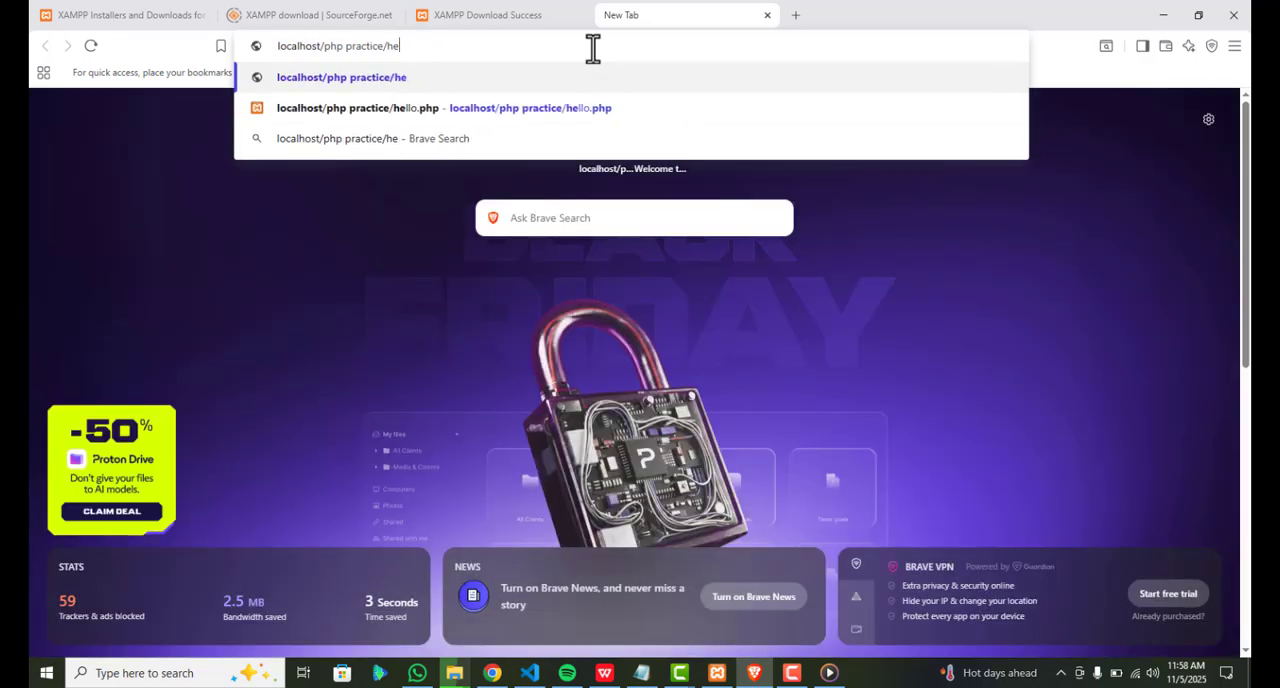
key("BackSpace")
key("BackSpace")
key("BackSpace")
key("BackSpace")
key("BackSpace")
key("BackSpace")
key("BackSpace")
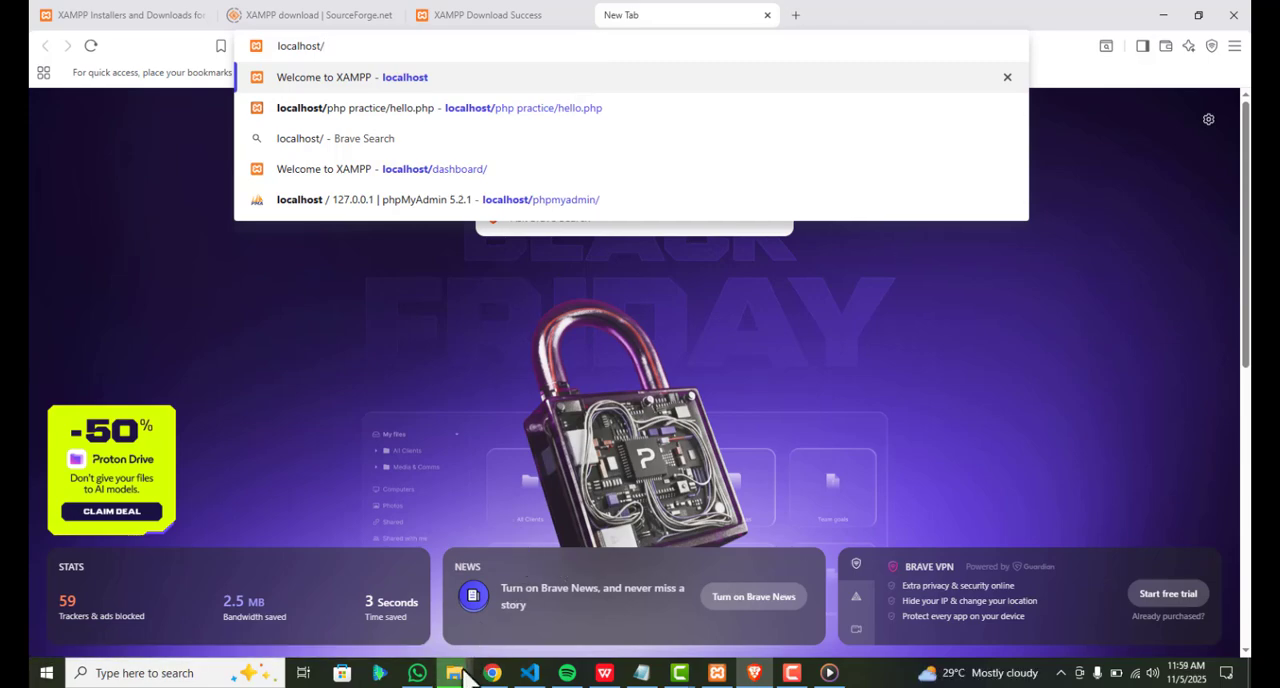
Take the InternetBanking-PHP folder's name from htdocs in File Explorer, and load localhost/InternetBanking-PHP/ in Brave
mouse_move(456, 671)
mouse_move(521, 605)
left_click(417, 601)
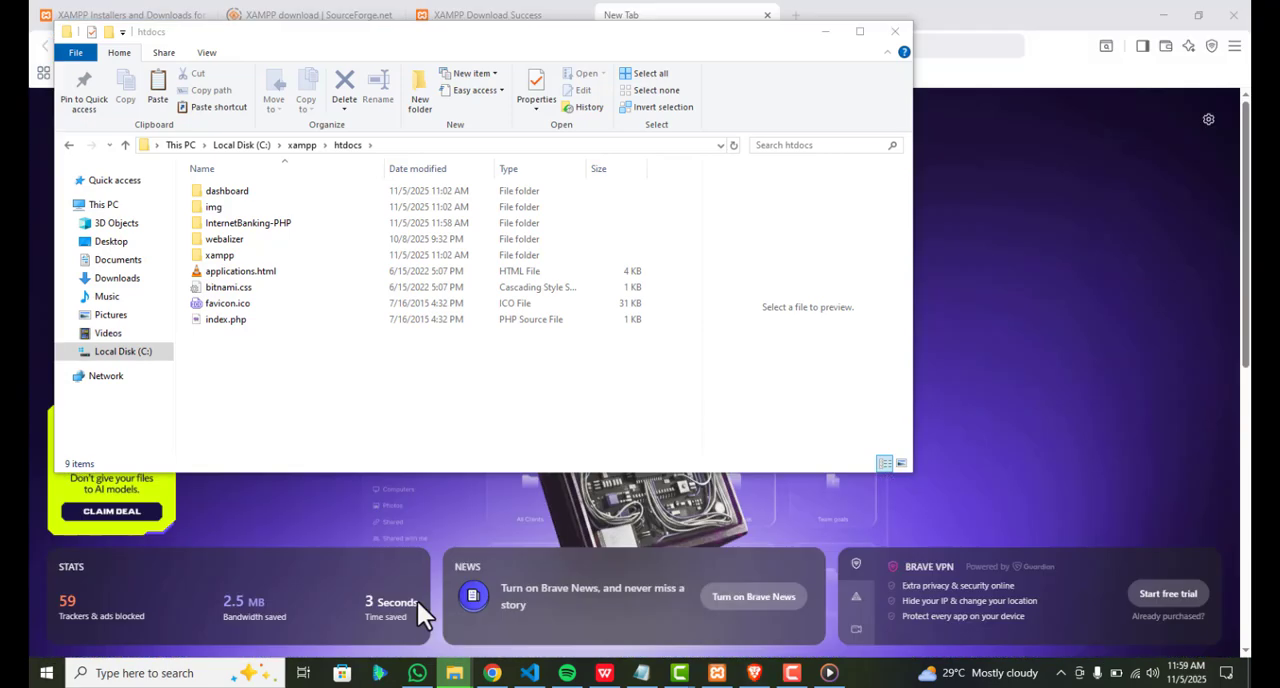
left_click(256, 224)
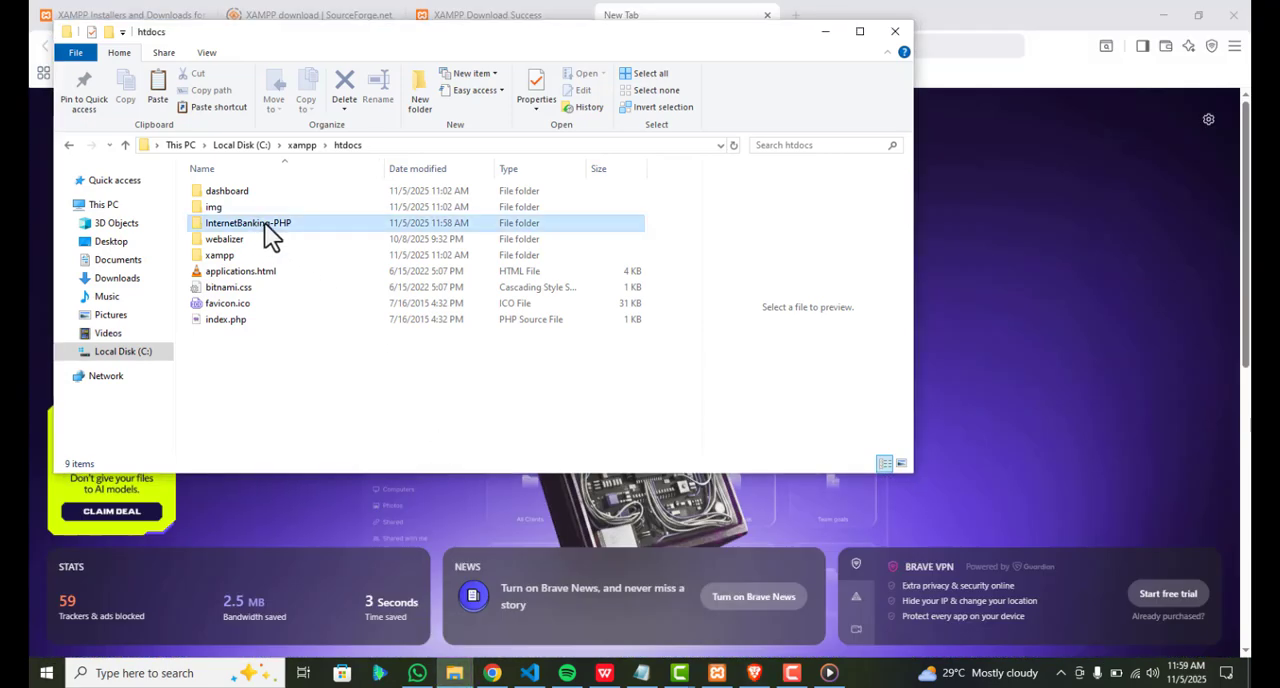
left_click(264, 222)
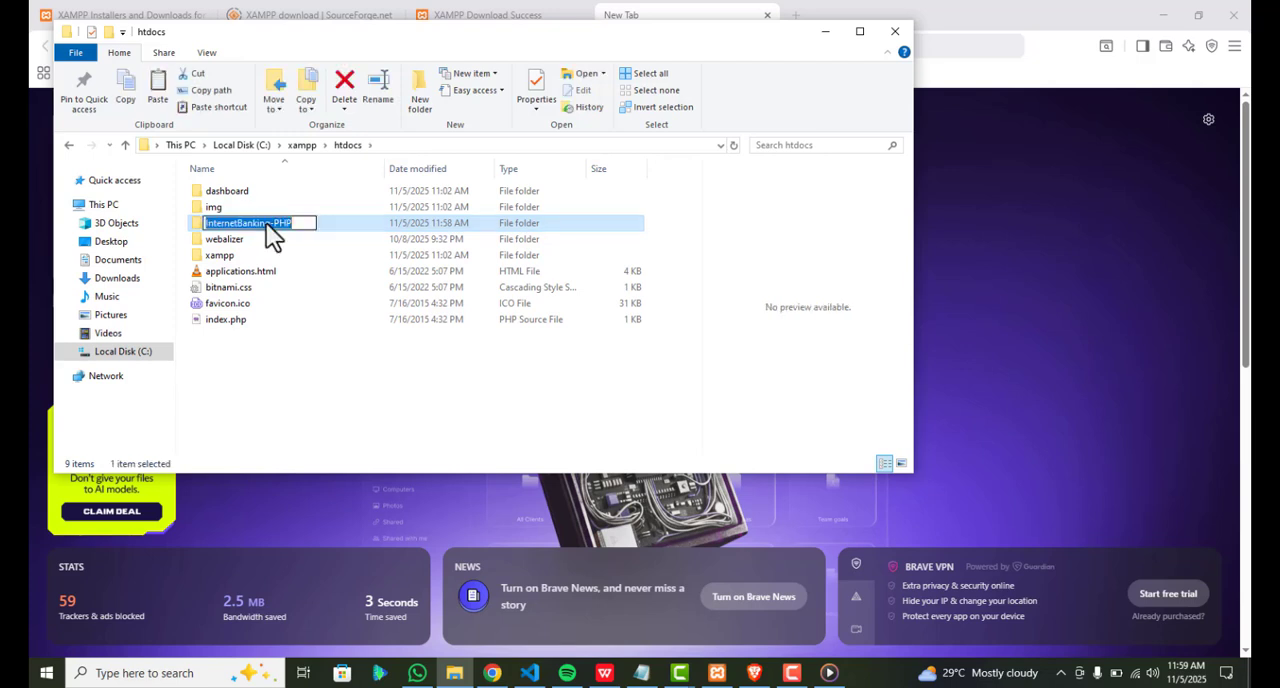
left_click(285, 402)
left_click(706, 12)
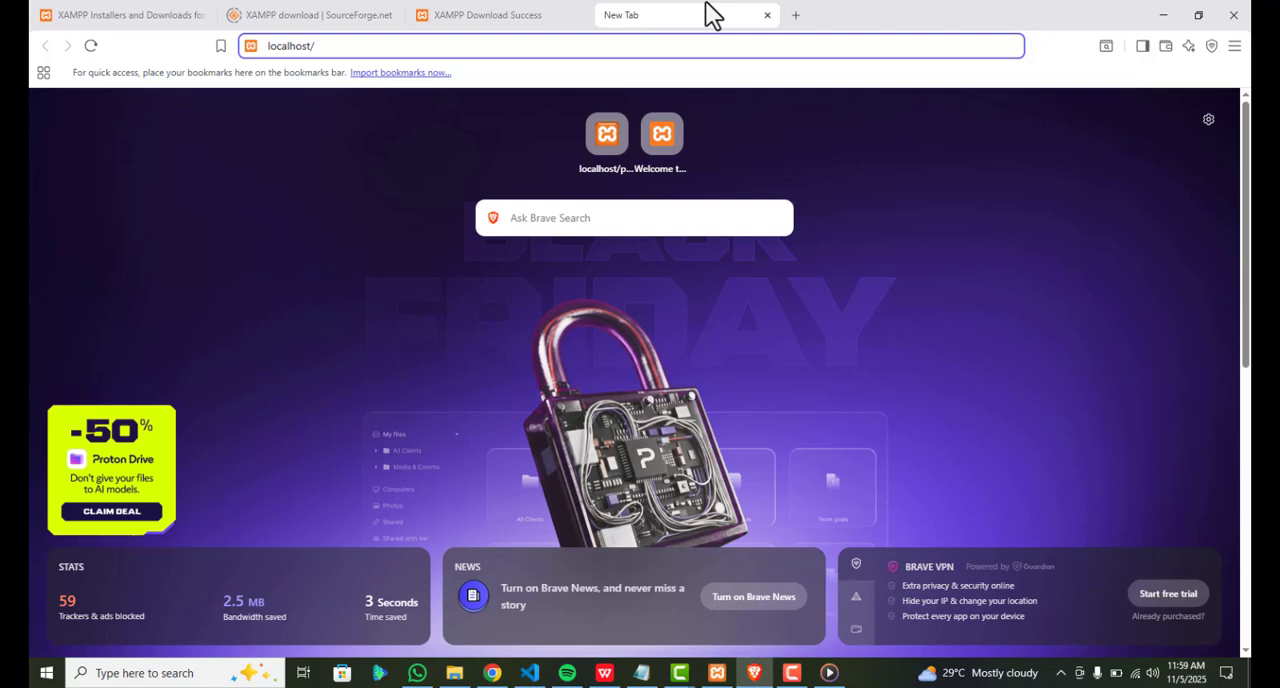
type("InternetBanking-PHP/")
key("Return")
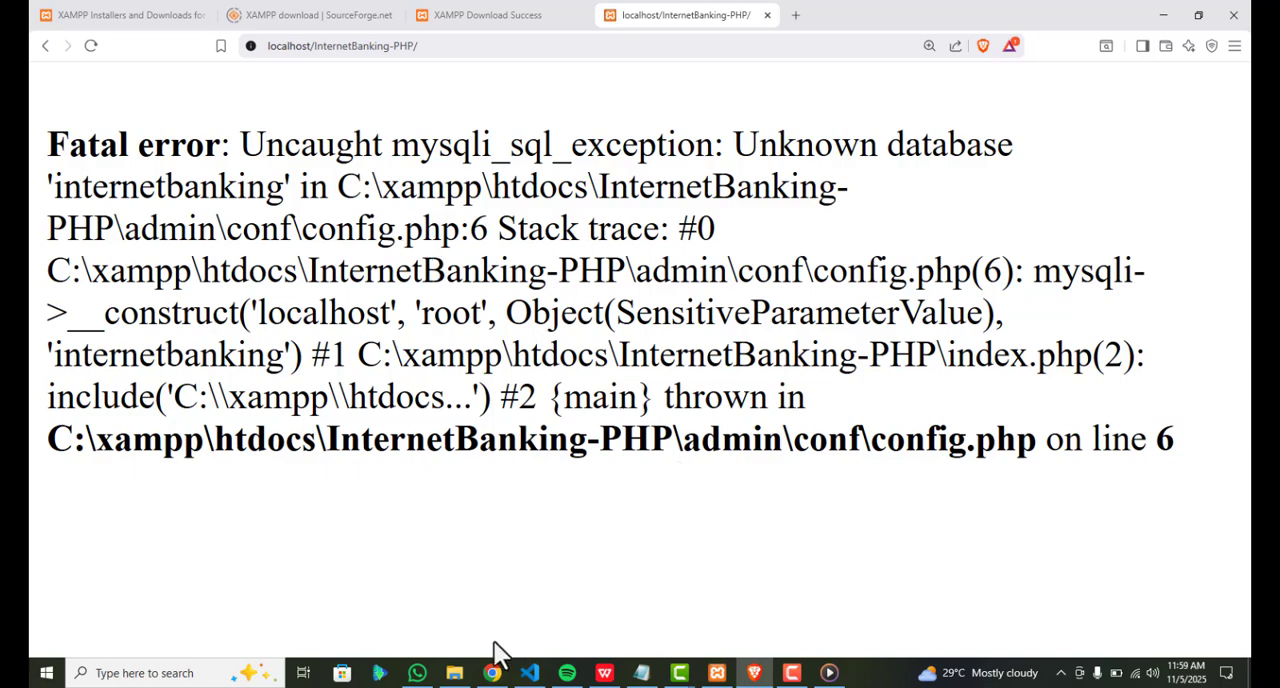
Switch to File Explorer and open the DATABASE FILE folder inside htdocs\InternetBanking-PHP
left_click(455, 673)
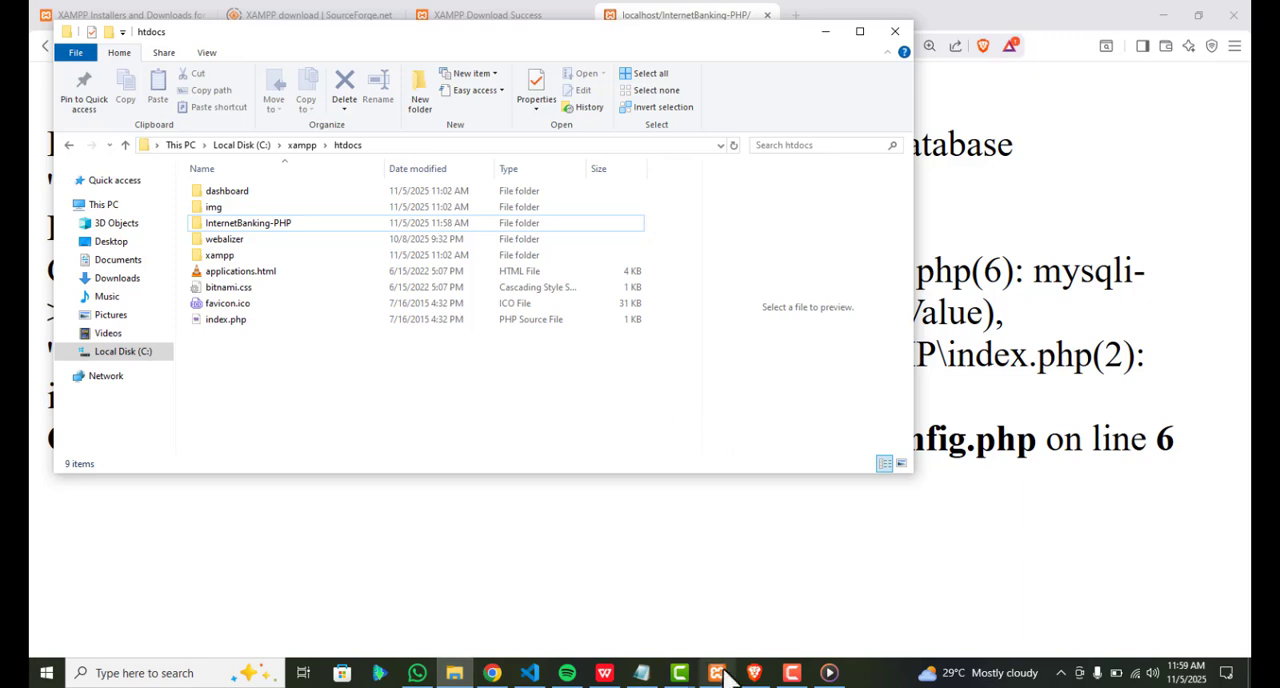
key("alt+Tab")
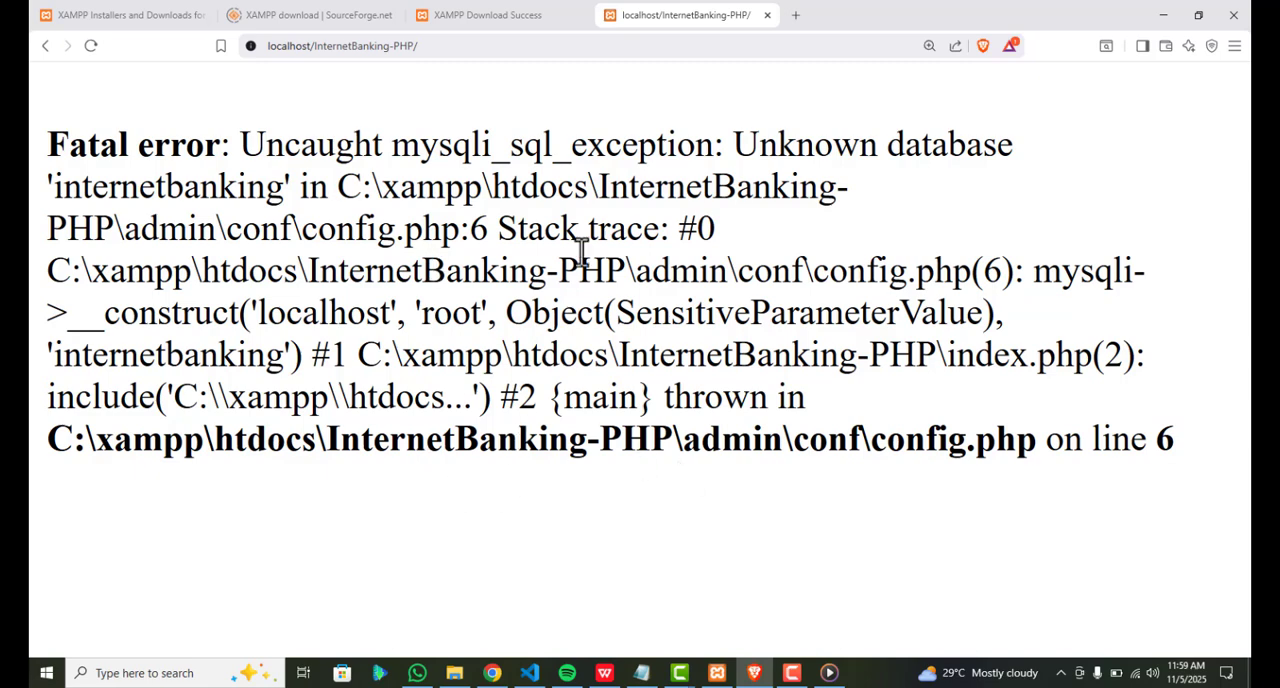
key("alt+Tab")
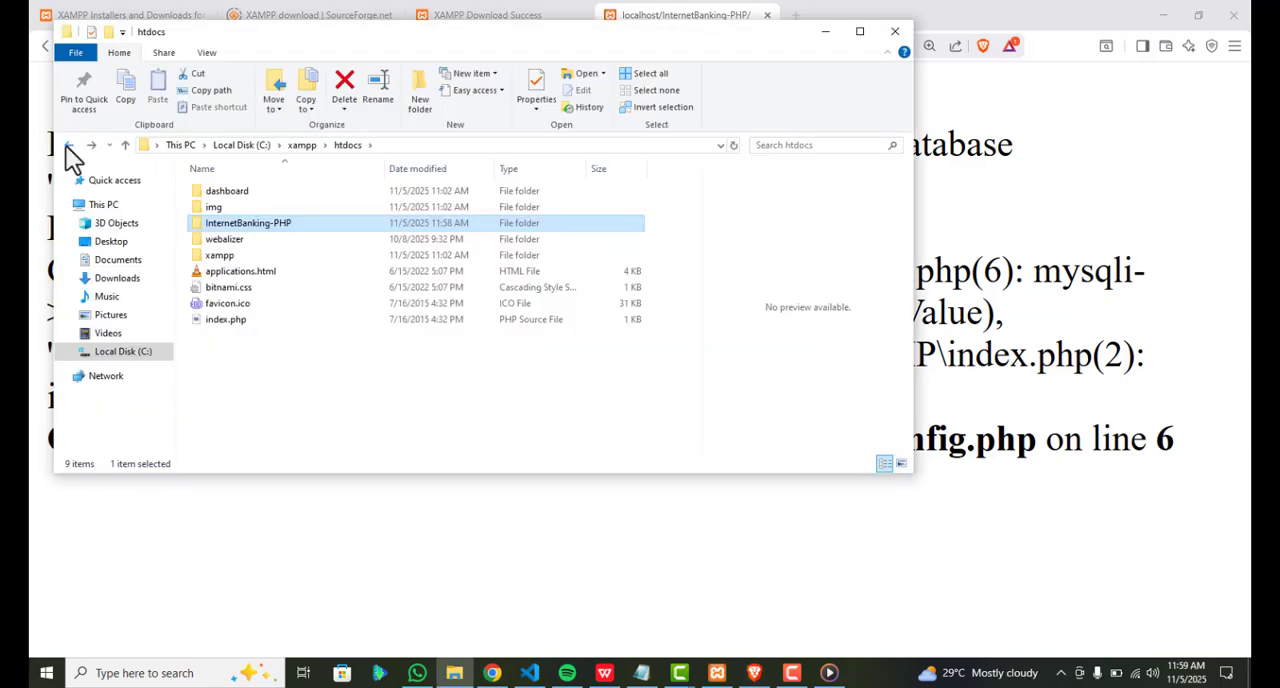
double_click(278, 224)
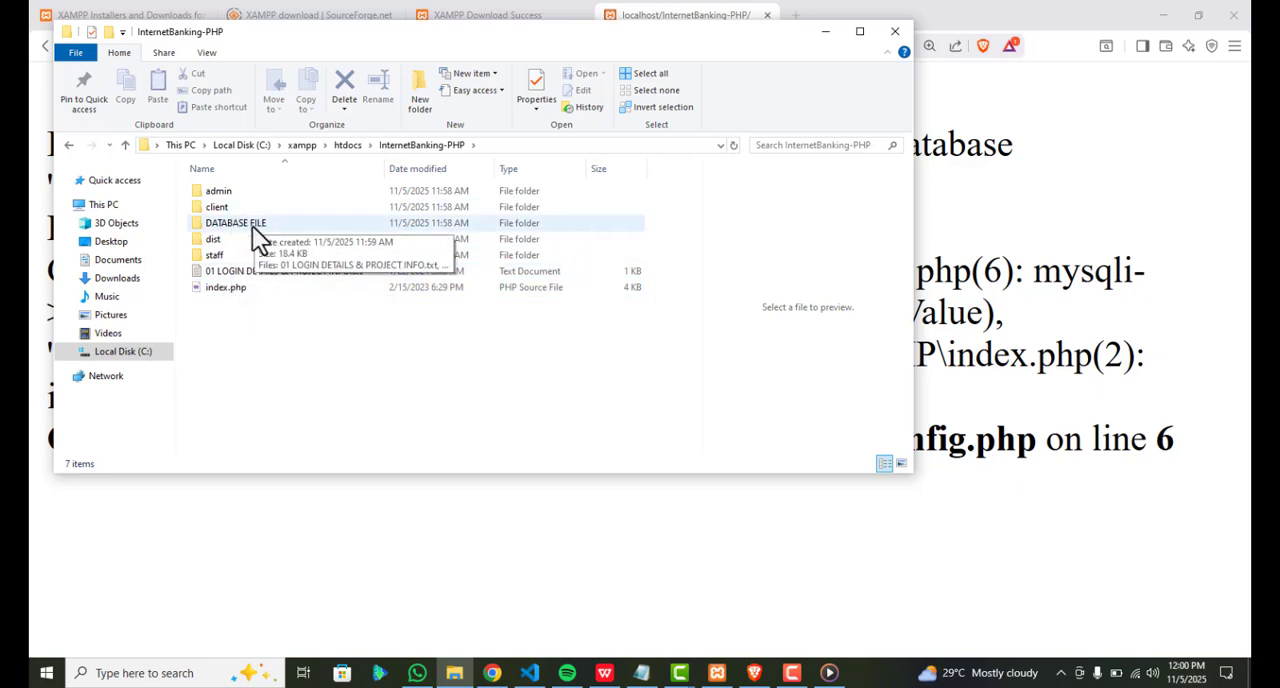
double_click(246, 226)
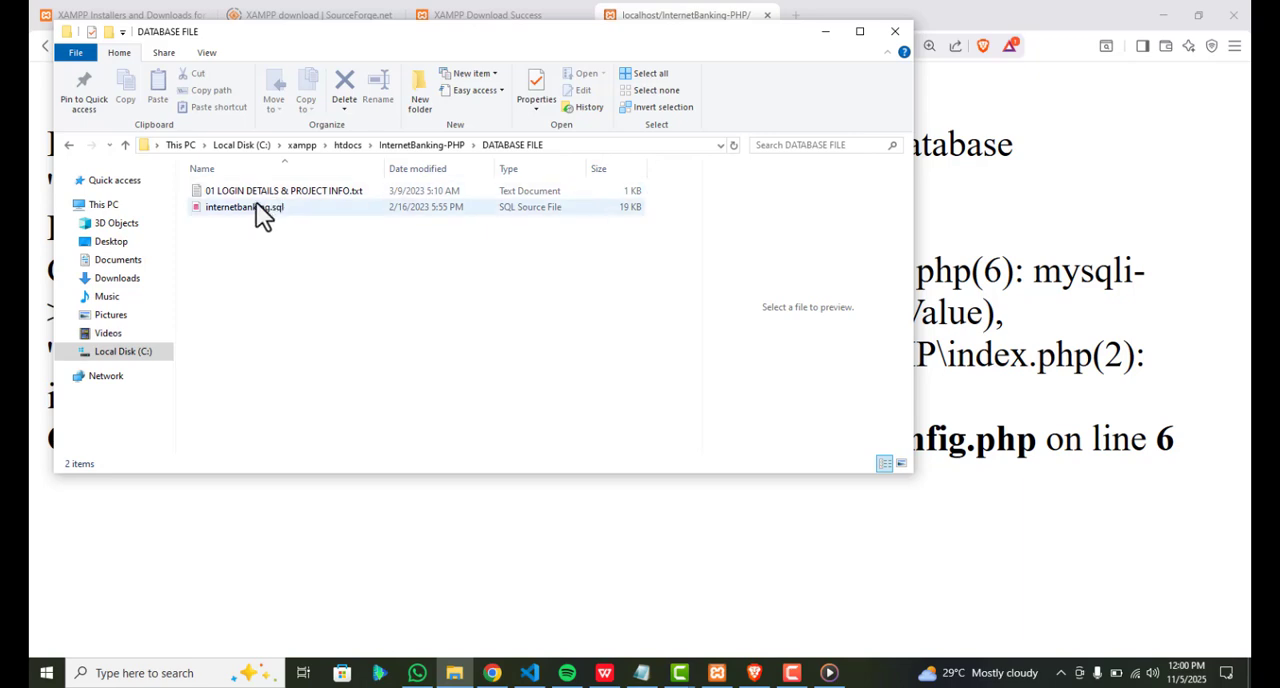
Open internetbanking.sql from the DATABASE FILE folder in Visual Studio Code
left_click(299, 208)
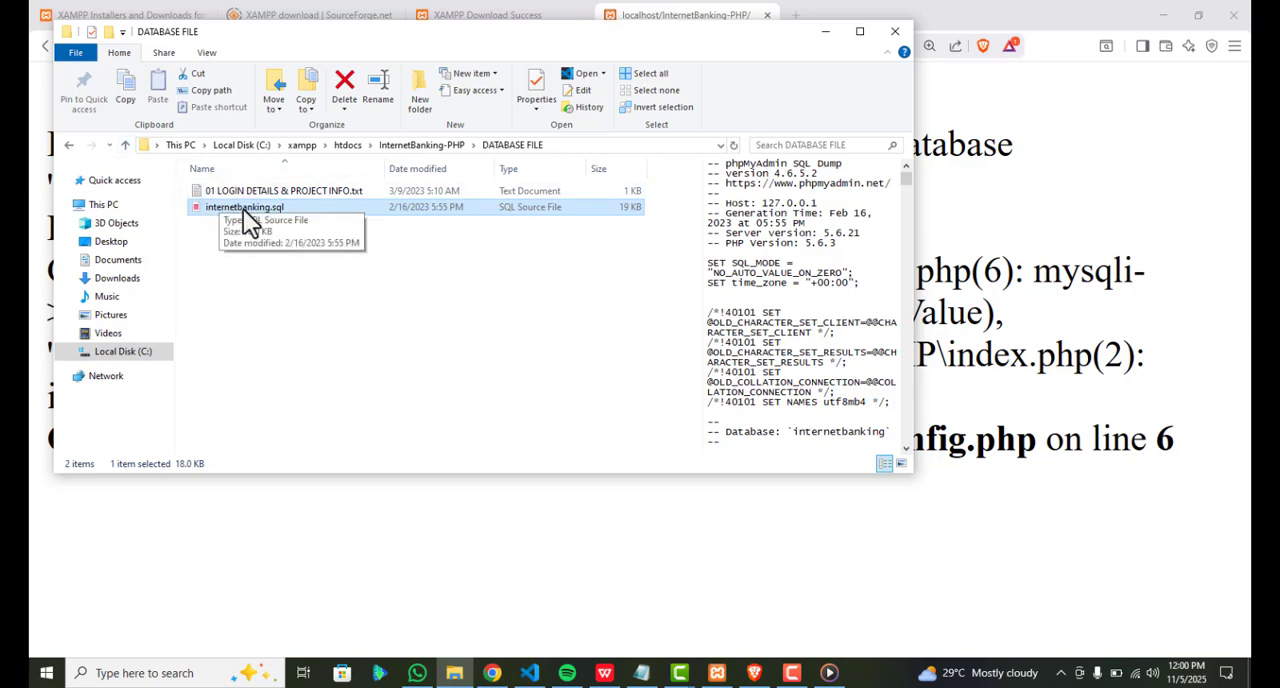
right_click(243, 209)
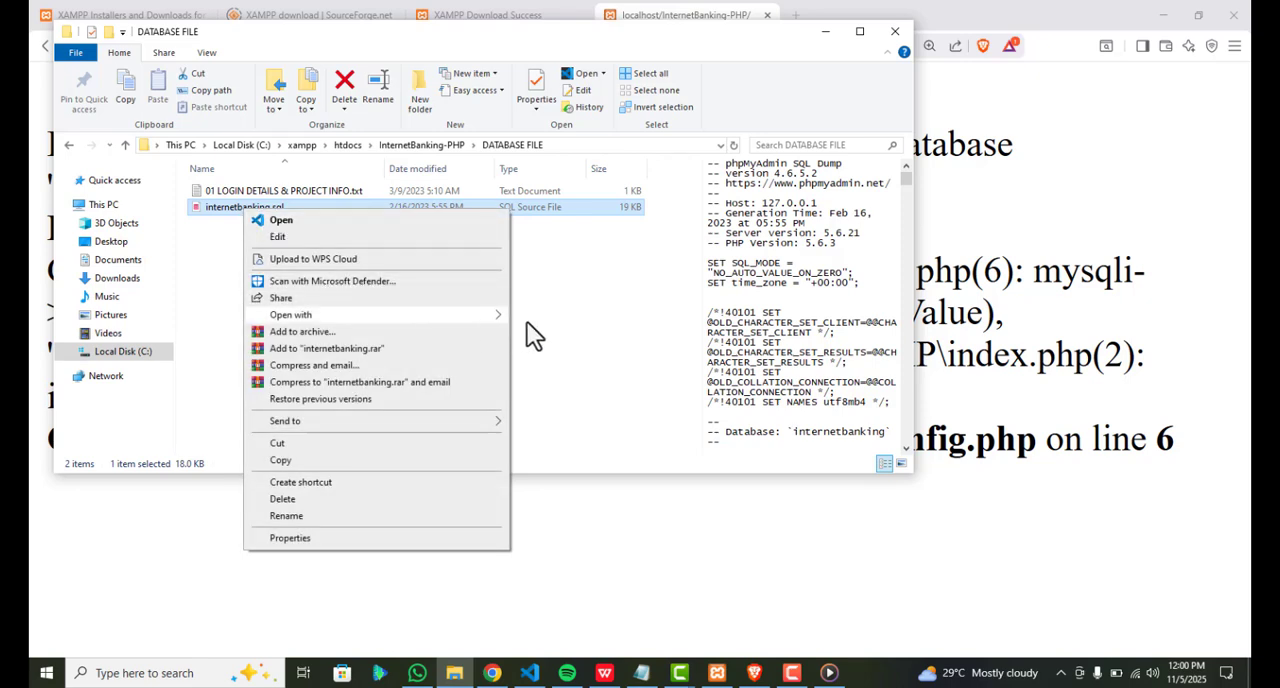
mouse_move(527, 322)
left_click(565, 334)
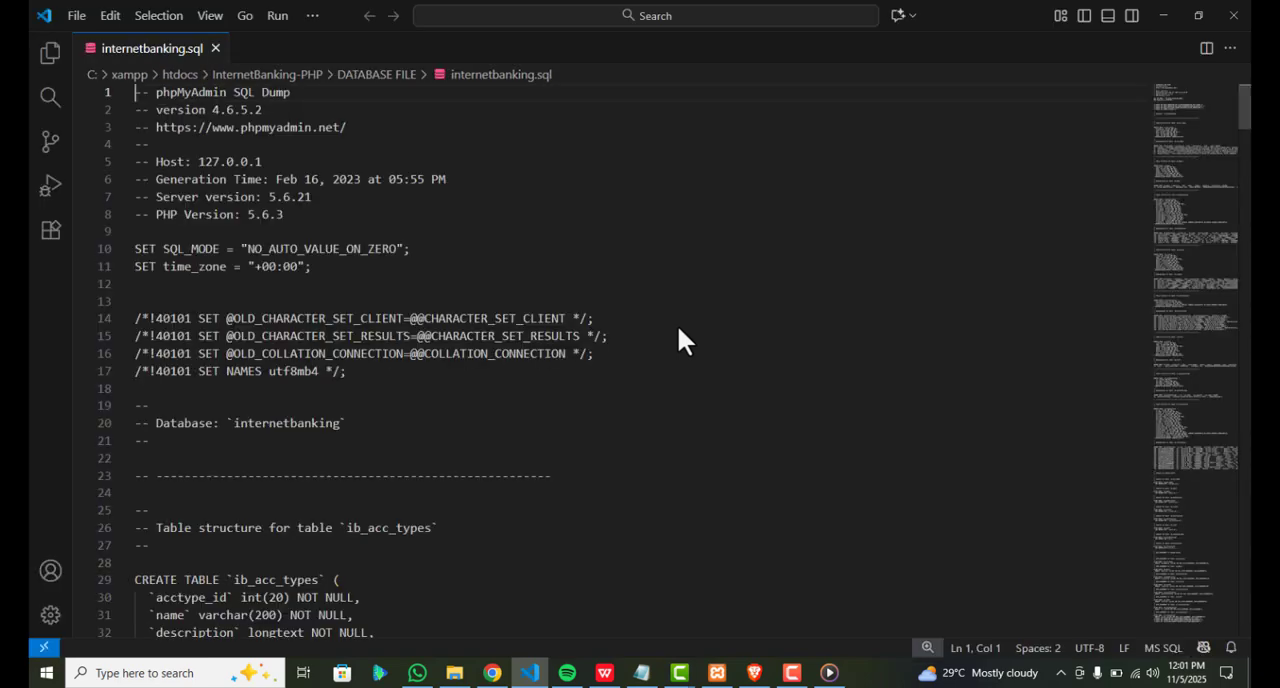
Examine the database name in the header comments of internetbanking.sql, and dismiss the Restricted Mode notice
left_click(532, 304)
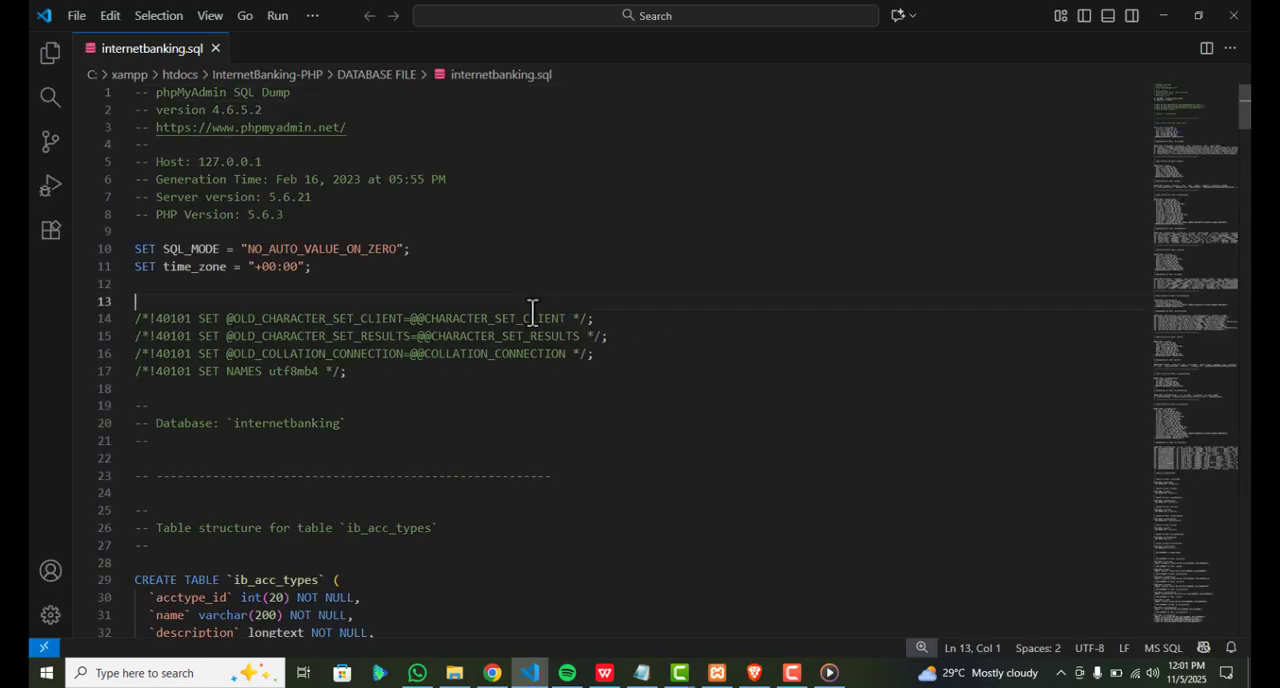
scroll(532, 312, "down", 1)
scroll(532, 312, "down", 1)
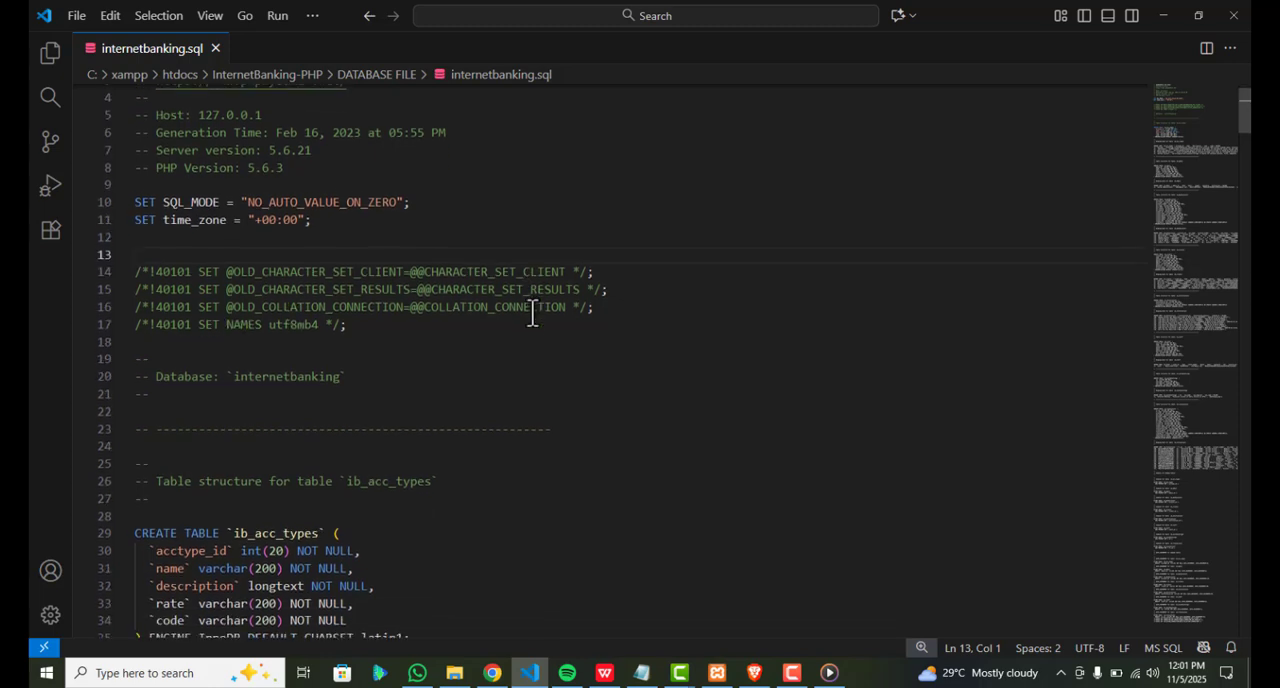
scroll(532, 312, "down", 1)
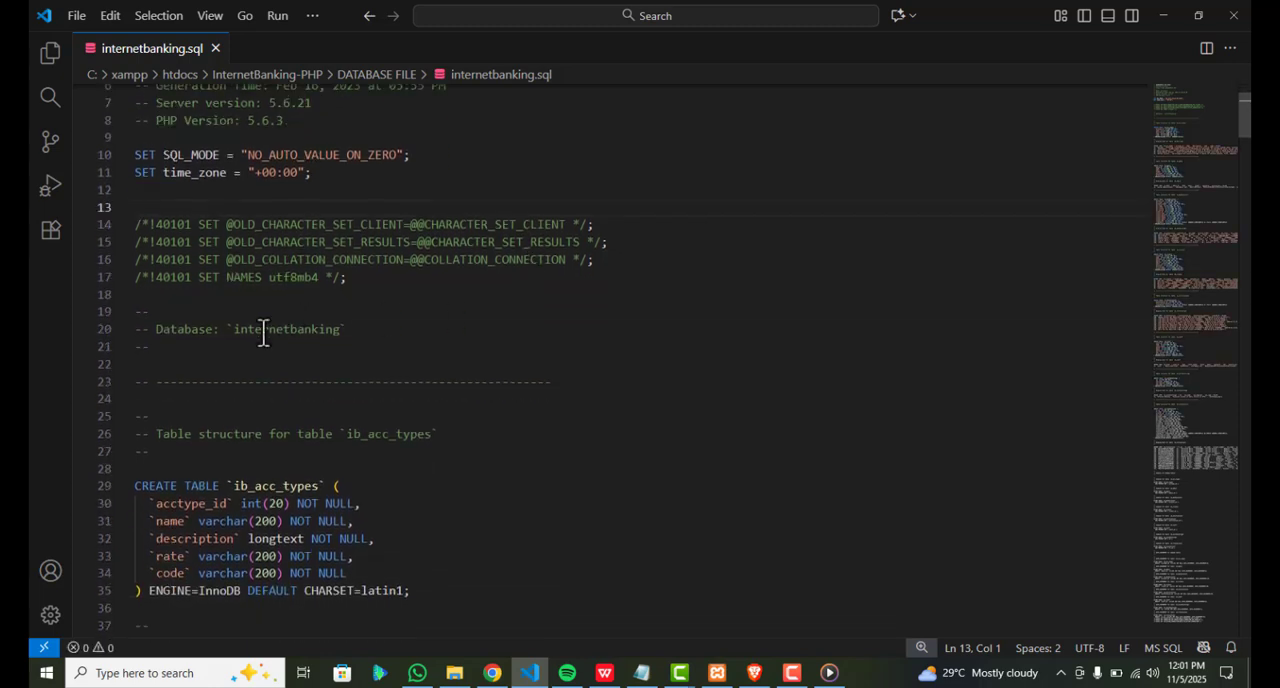
double_click(263, 331)
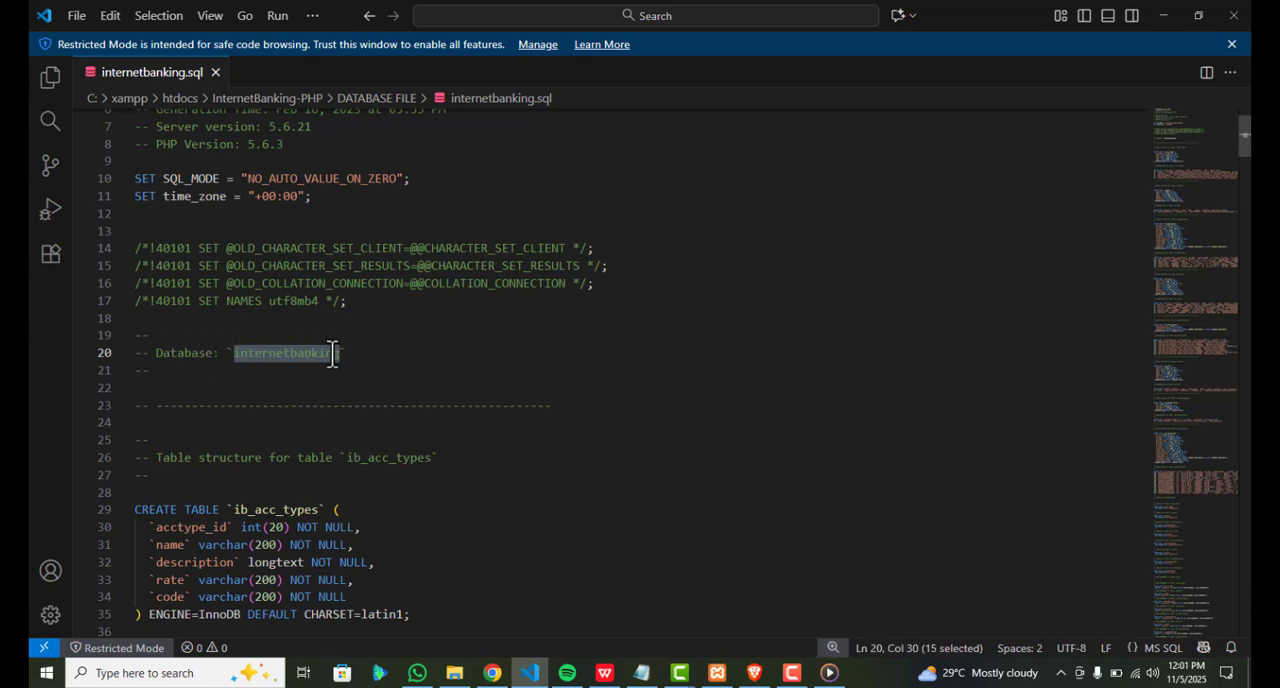
left_click(1232, 44)
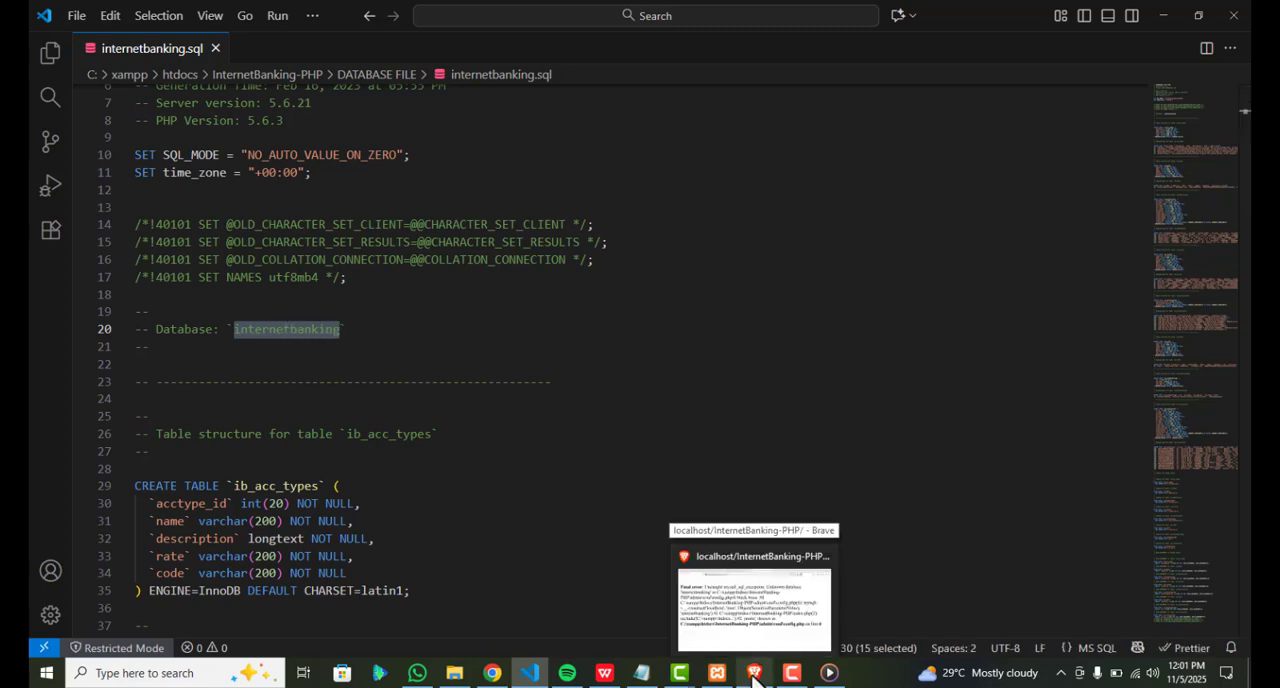
Switch to the XAMPP Control Panel, open phpMyAdmin through MySQL's Admin action, and expand its database navigation
left_click(714, 678)
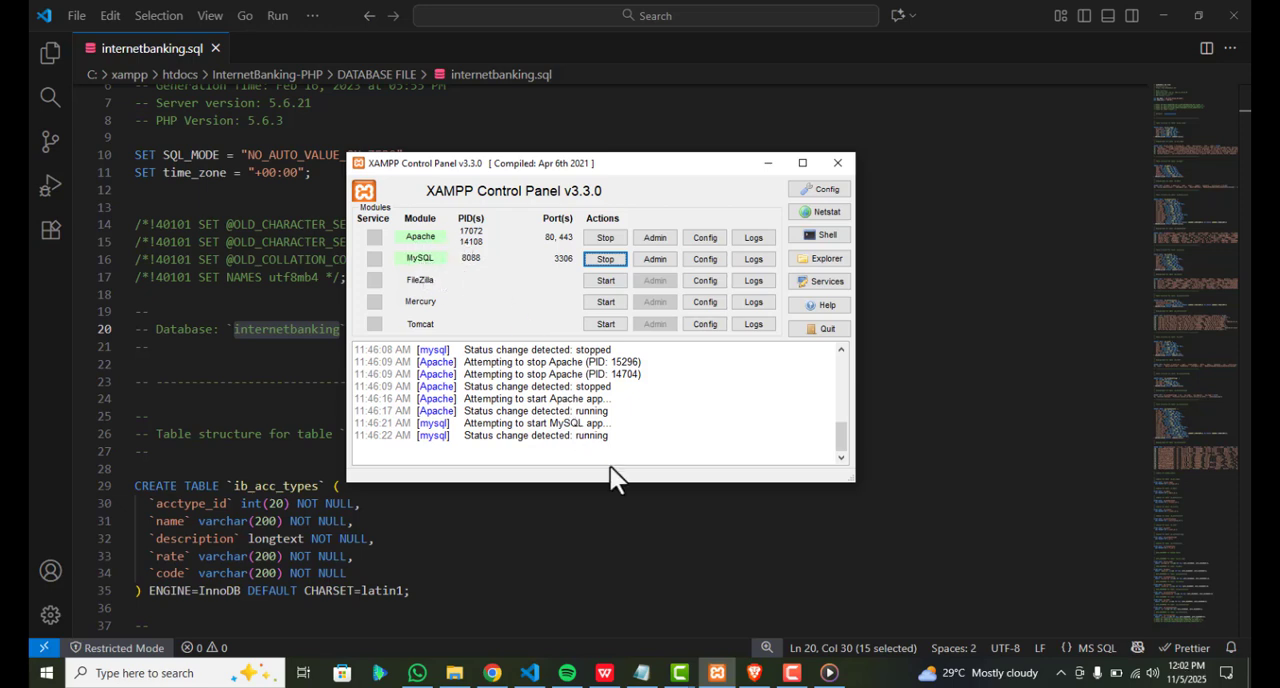
left_click(660, 260)
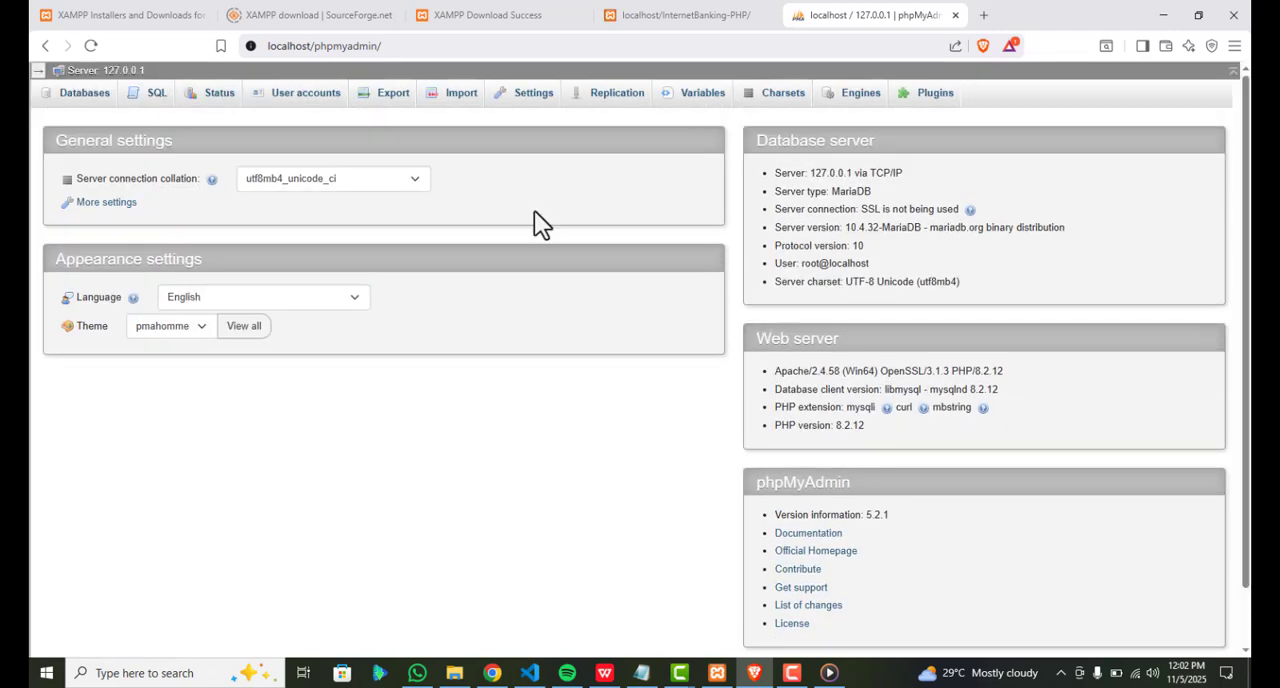
left_click(38, 70)
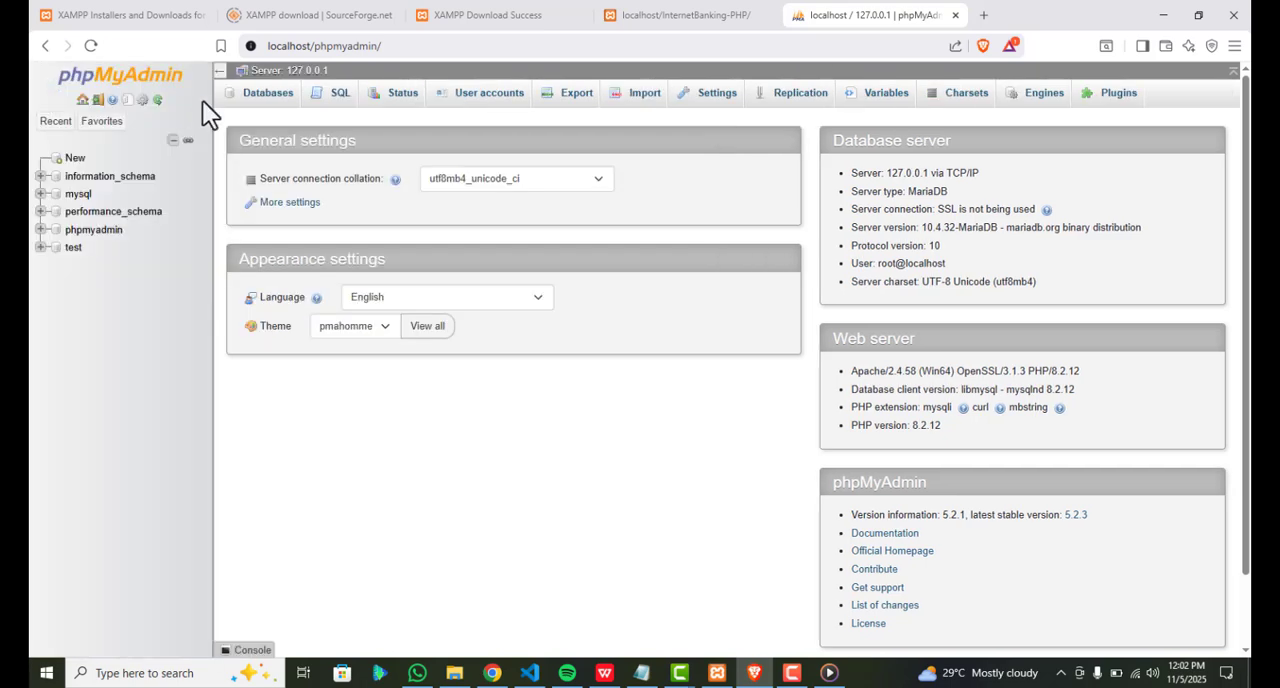
Create a database named internetbanking in phpMyAdmin, copying the name from the header comments of internetbanking.sql in Visual Studio Code
left_click(271, 98)
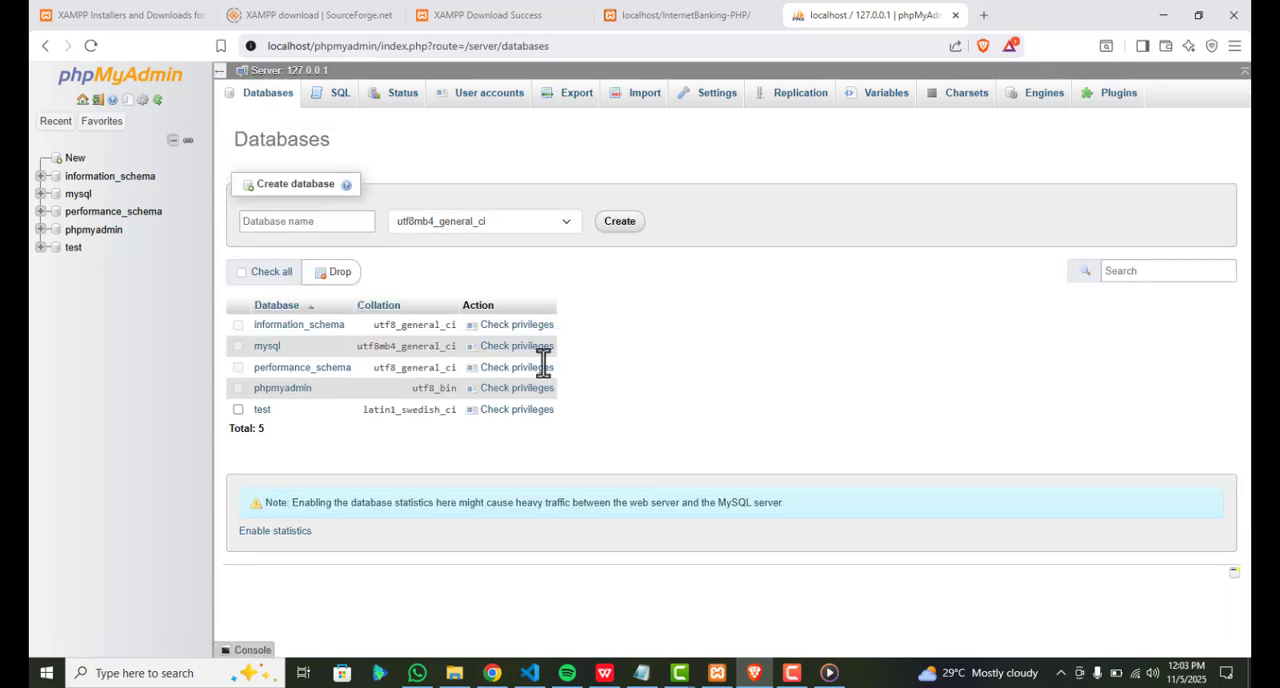
left_click(532, 672)
double_click(296, 334)
key("ctrl+c")
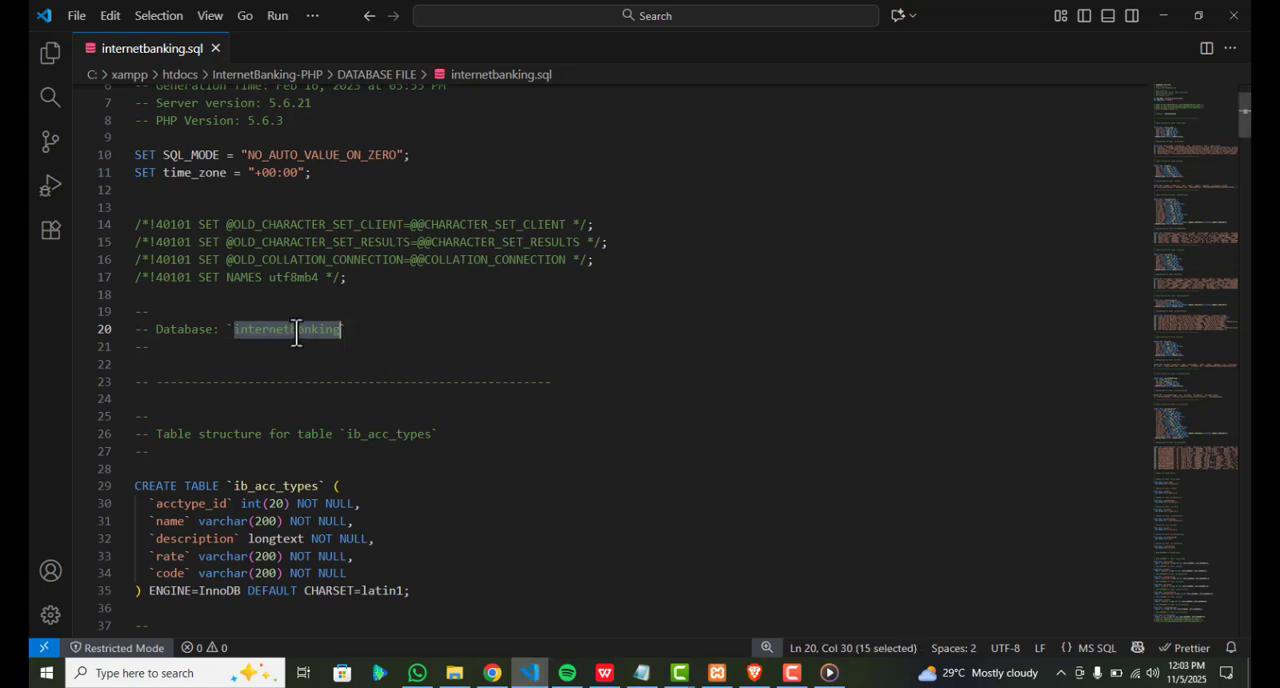
left_click(527, 678)
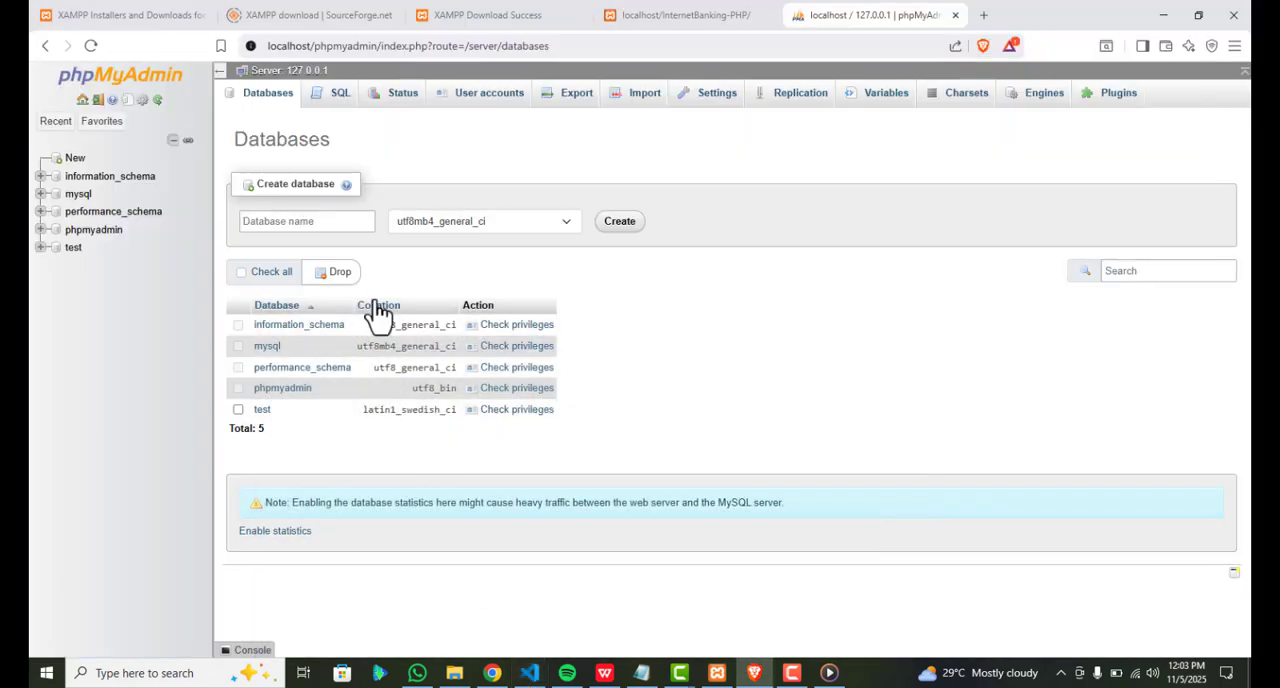
left_click(327, 229)
key("ctrl+v")
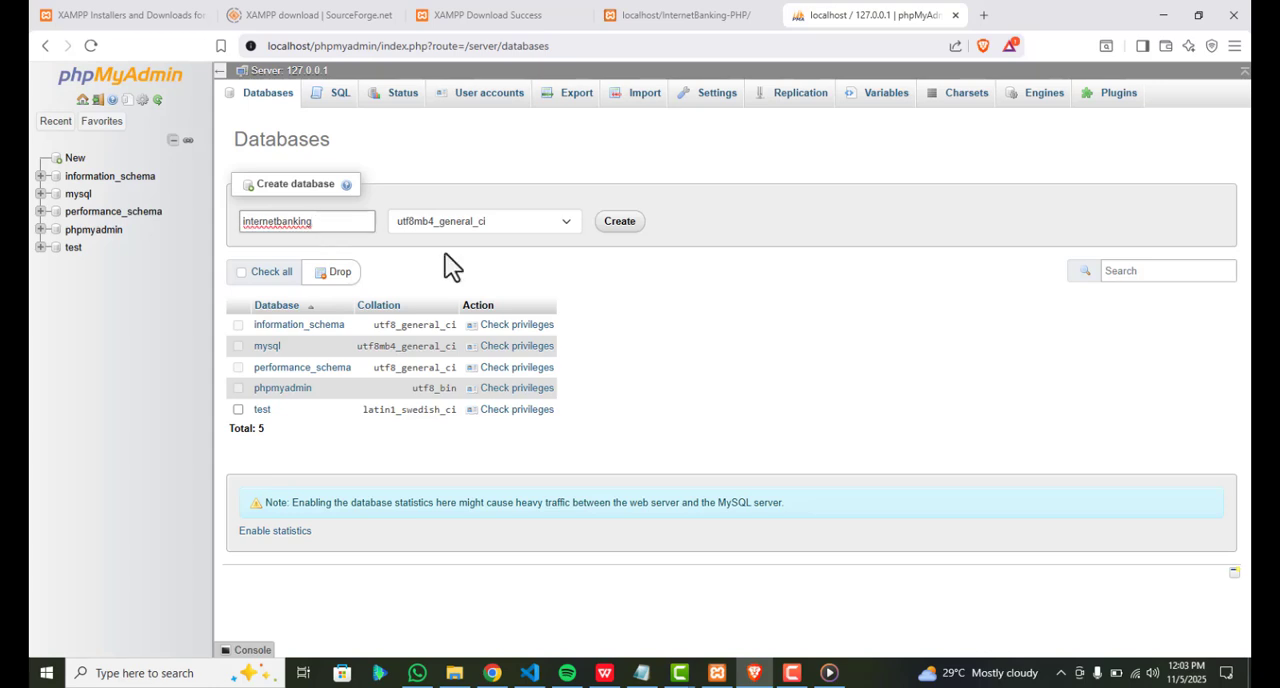
left_click(620, 223)
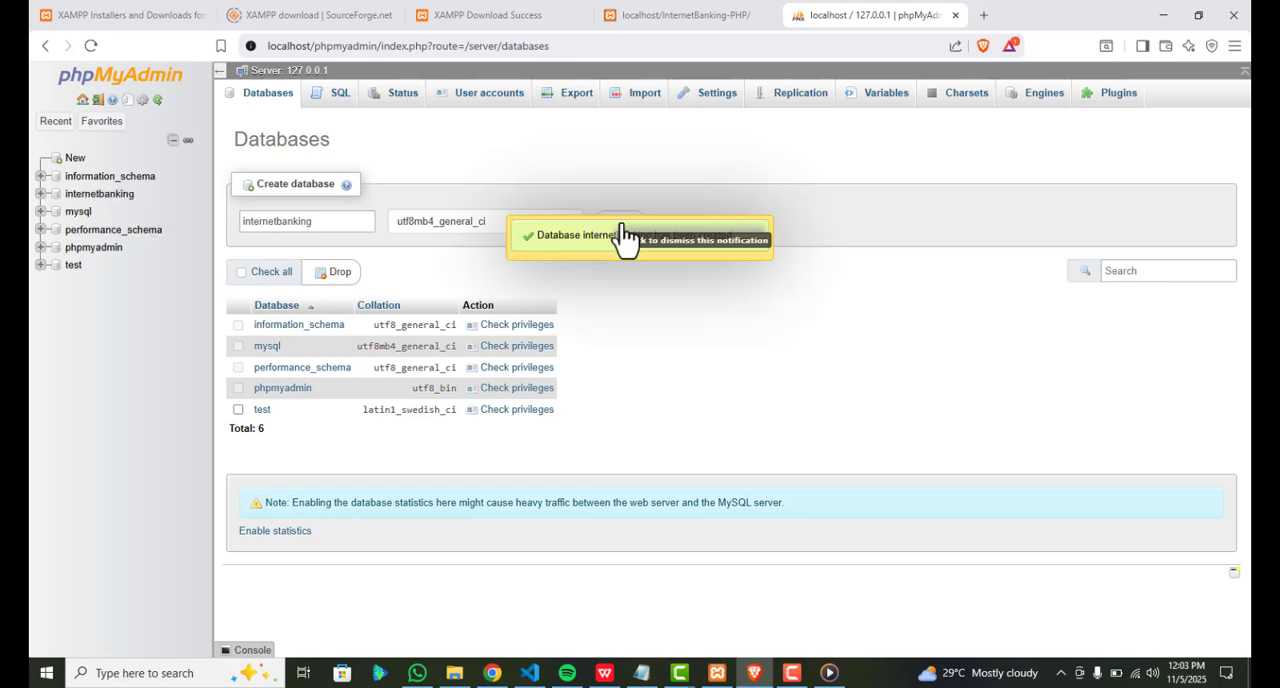
Open the new internetbanking database and go to its import page
left_click(114, 196)
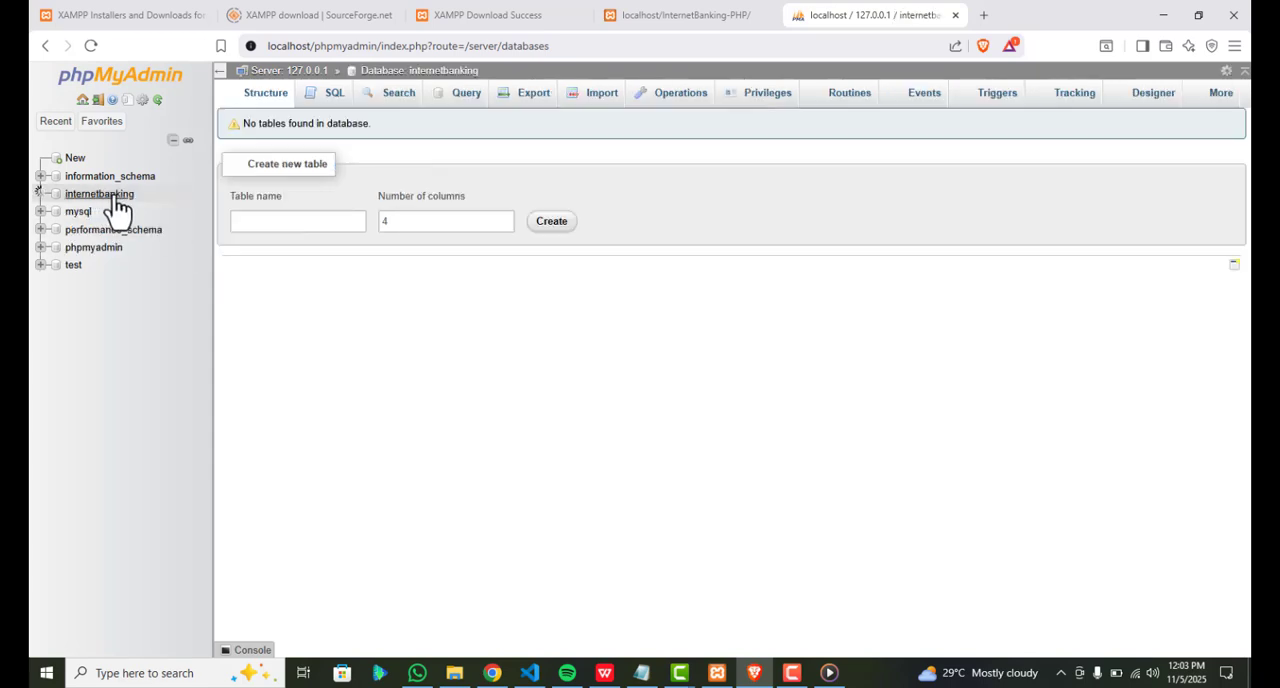
left_click(690, 45)
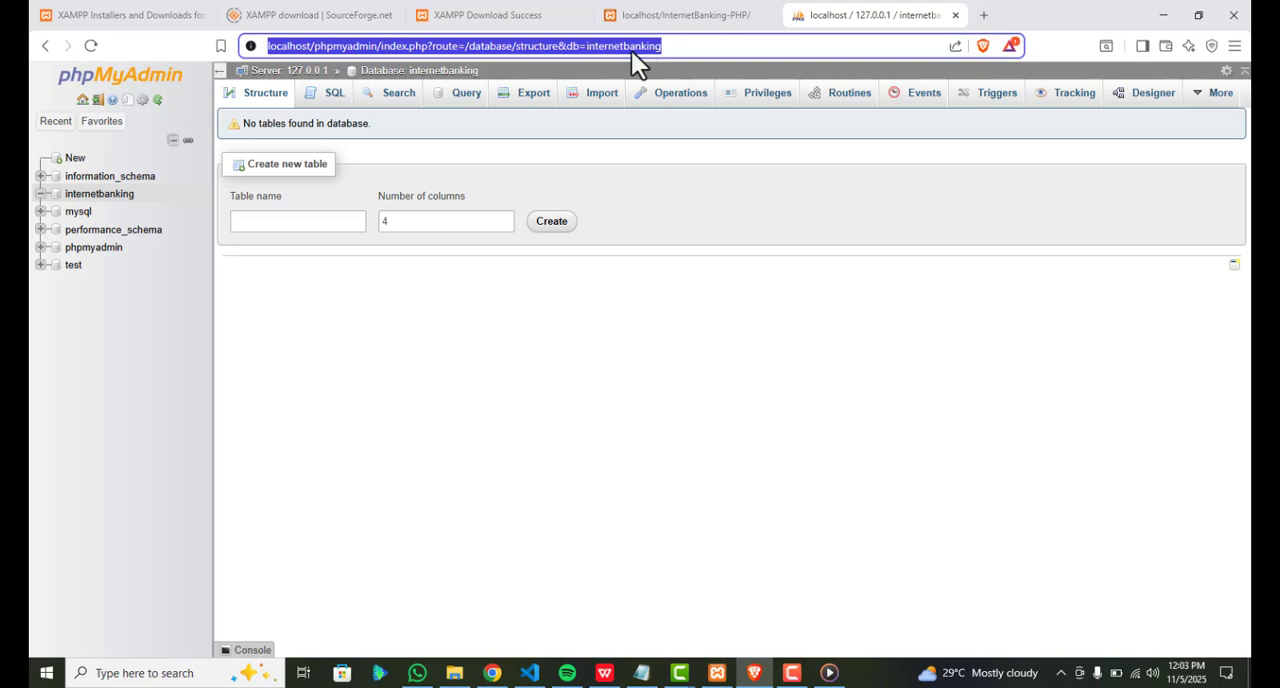
left_click(592, 106)
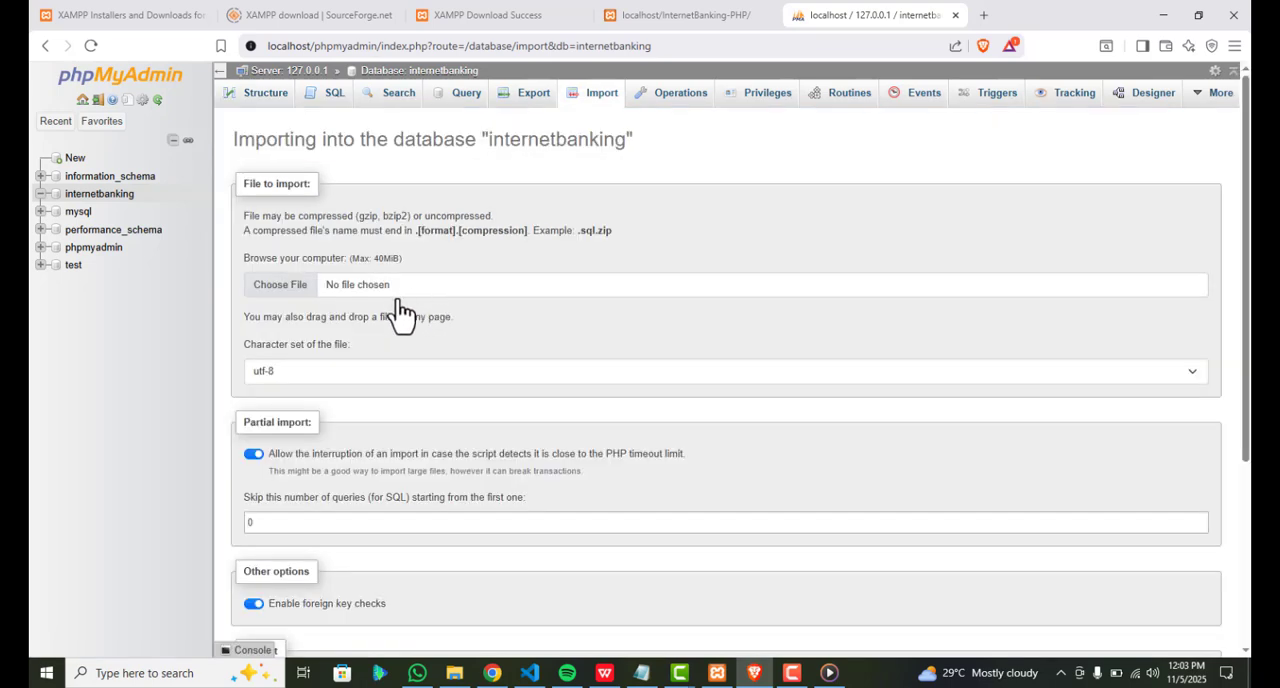
Choose internetbanking.sql from C:\xampp\htdocs\InternetBanking-PHP\DATABASE FILE as the file to import
left_click(378, 296)
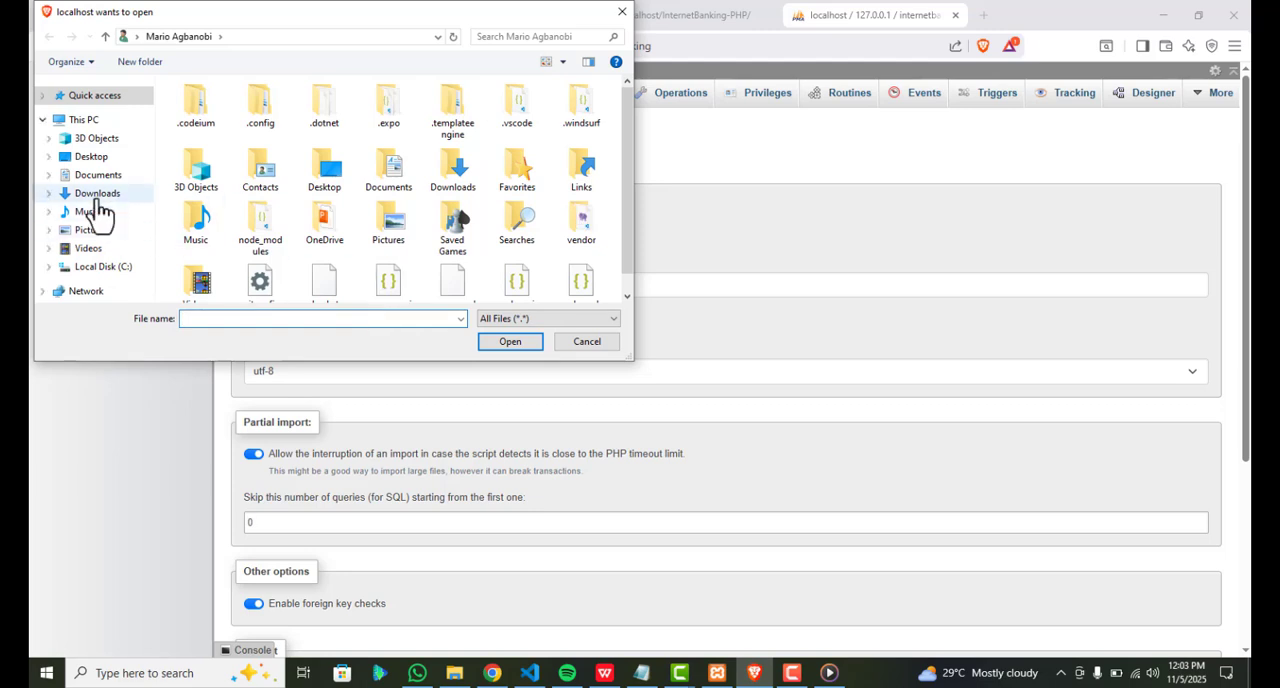
left_click(101, 267)
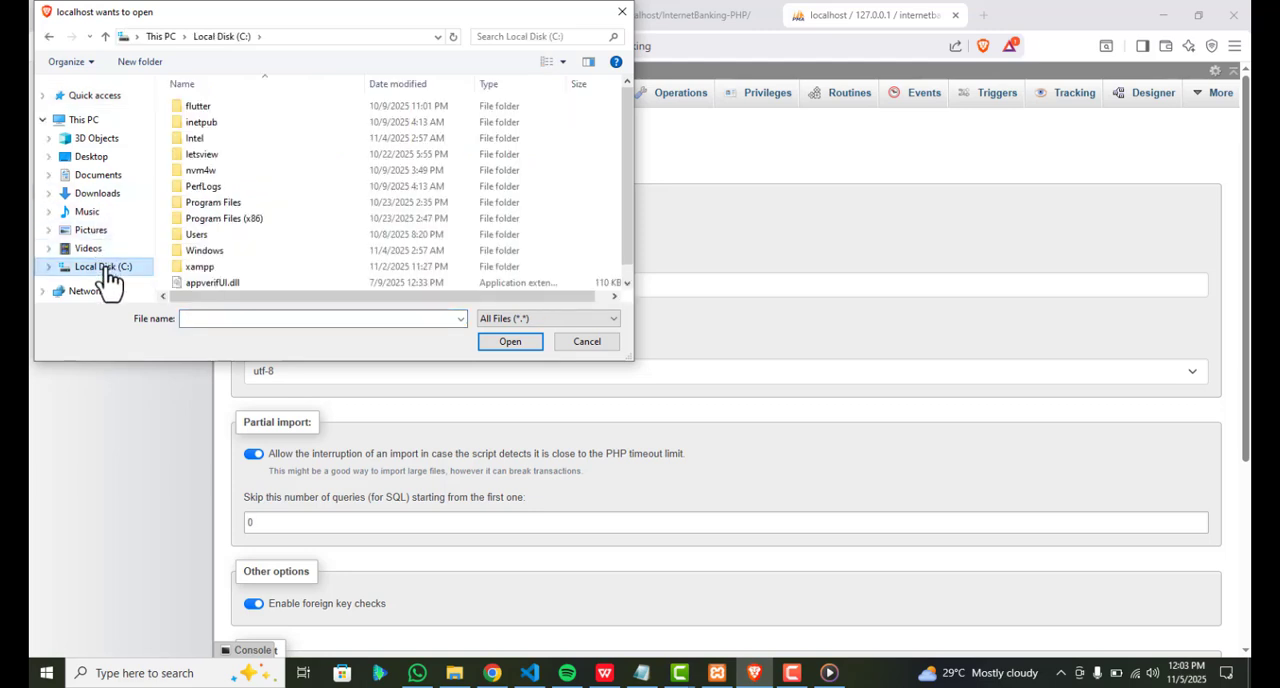
double_click(208, 270)
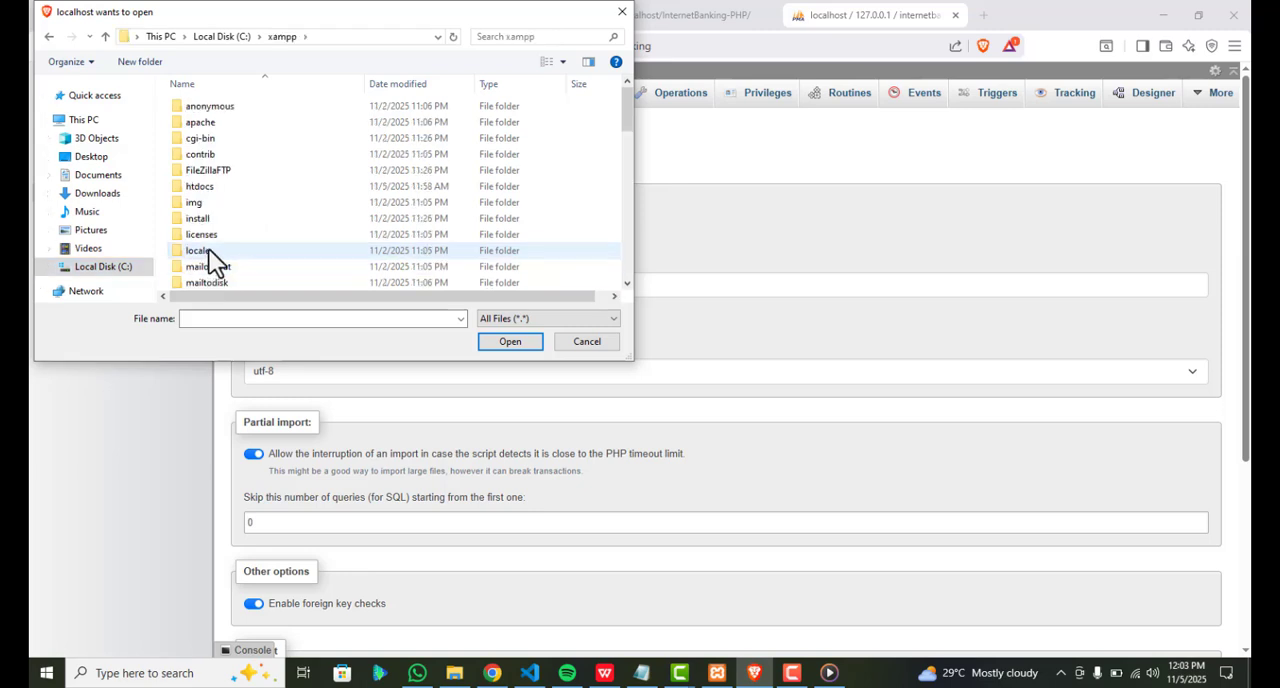
double_click(200, 188)
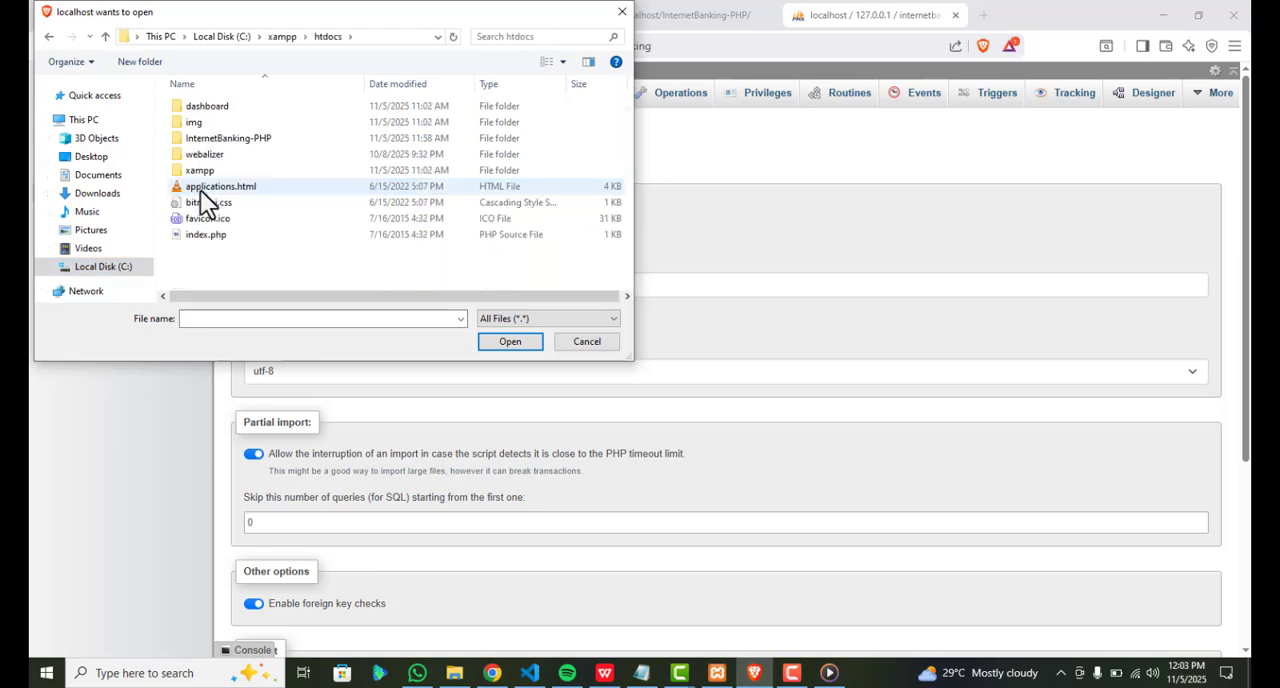
double_click(209, 138)
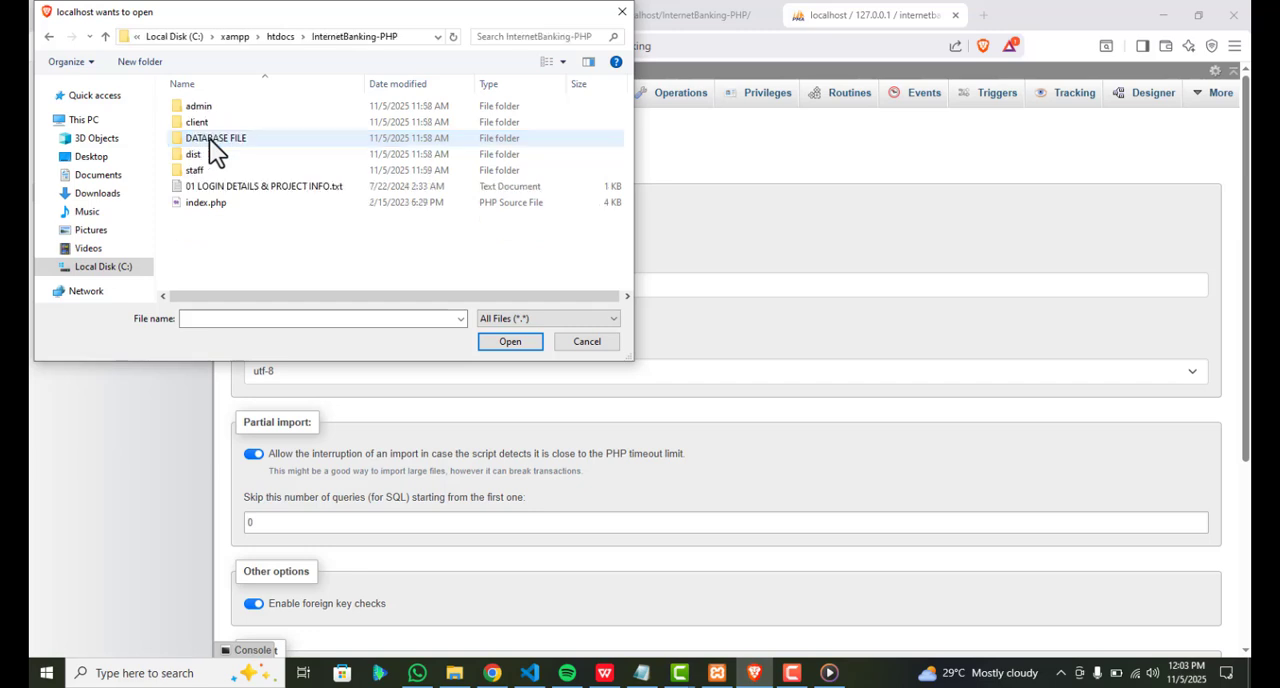
left_click(216, 137)
double_click(216, 137)
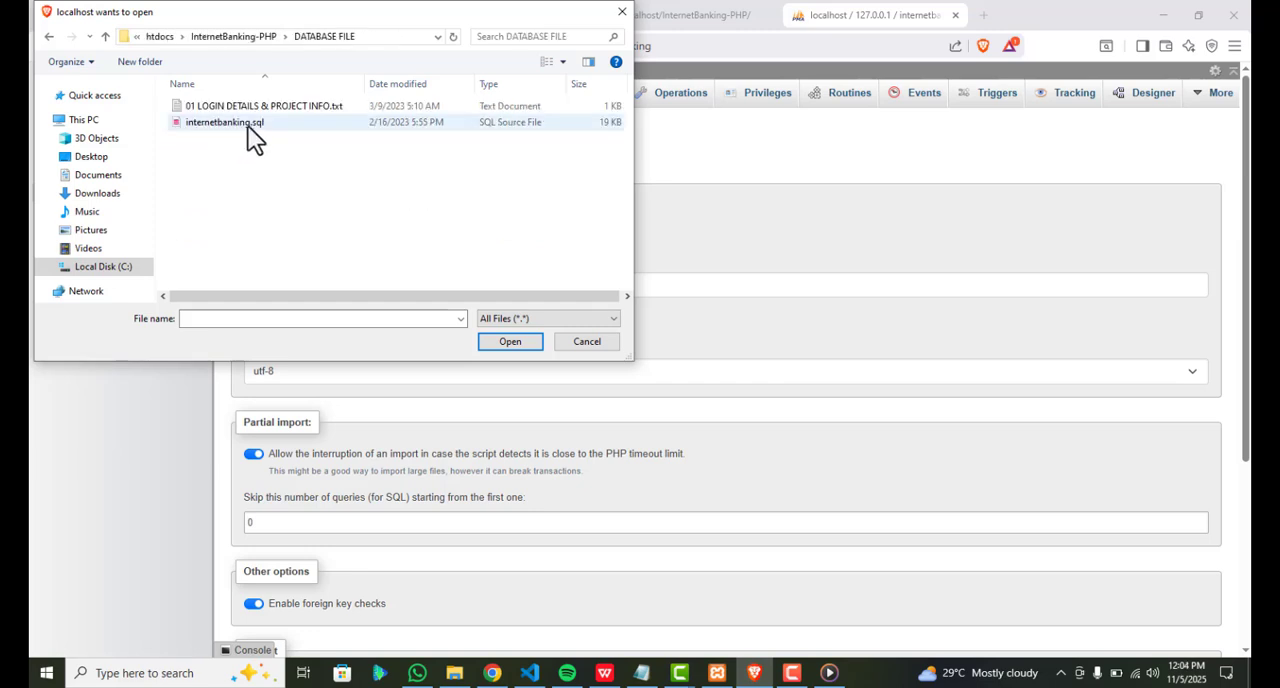
double_click(254, 126)
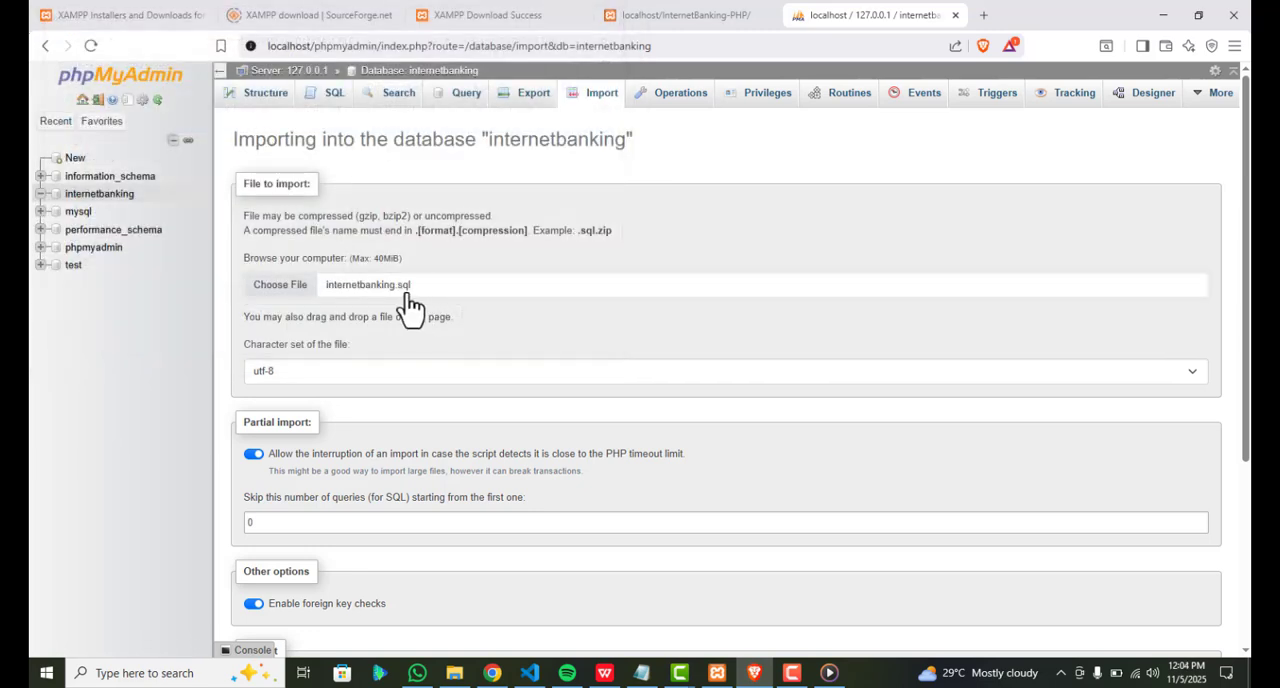
Import the chosen SQL file with the default options and review the executed queries
scroll(449, 358, "down", 3)
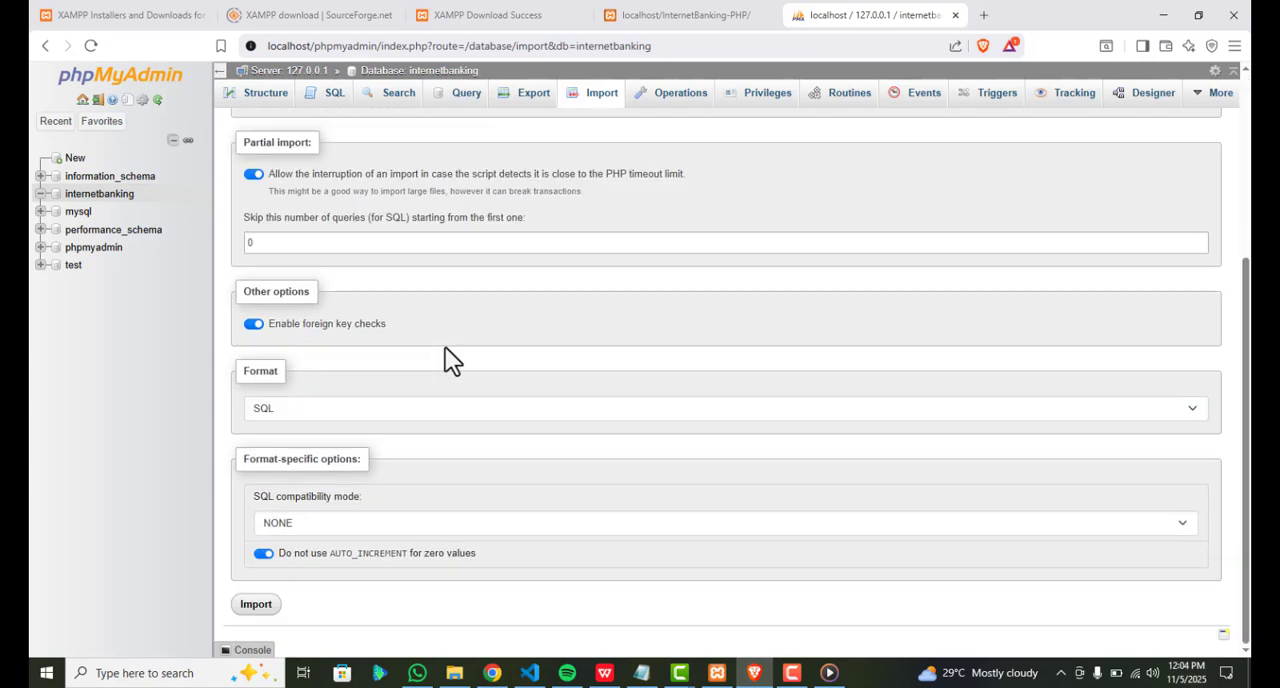
left_click(256, 605)
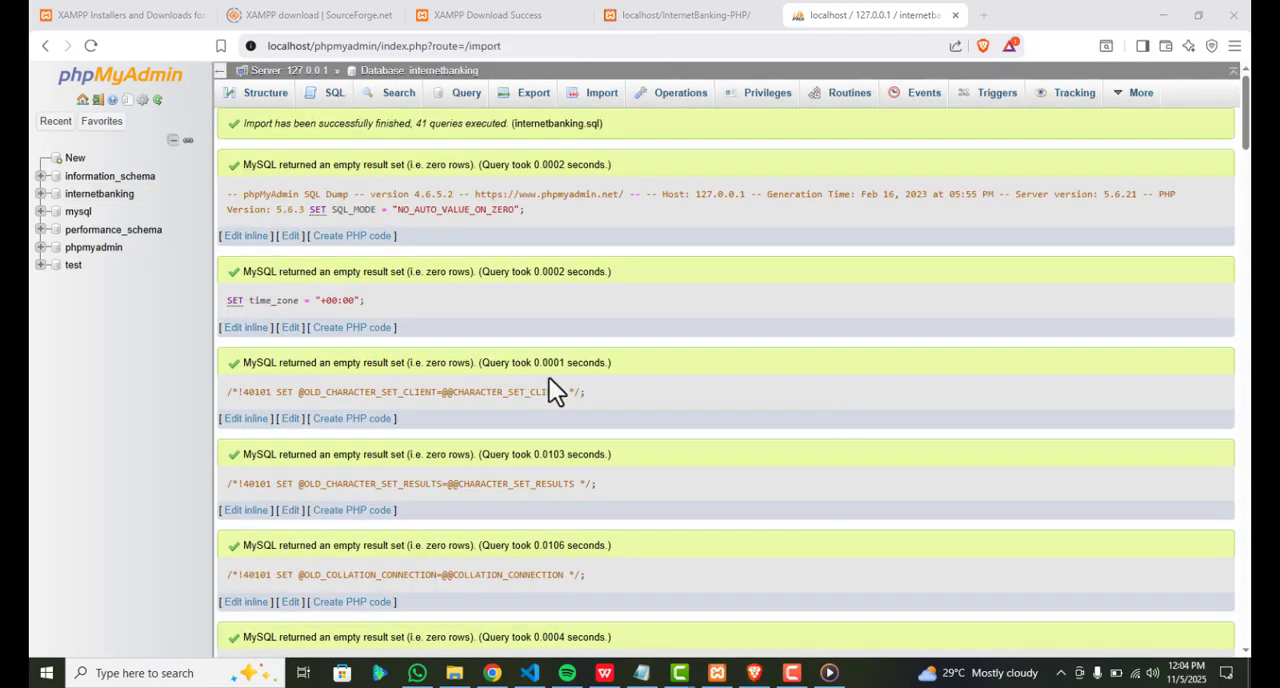
scroll(503, 476, "down", 15)
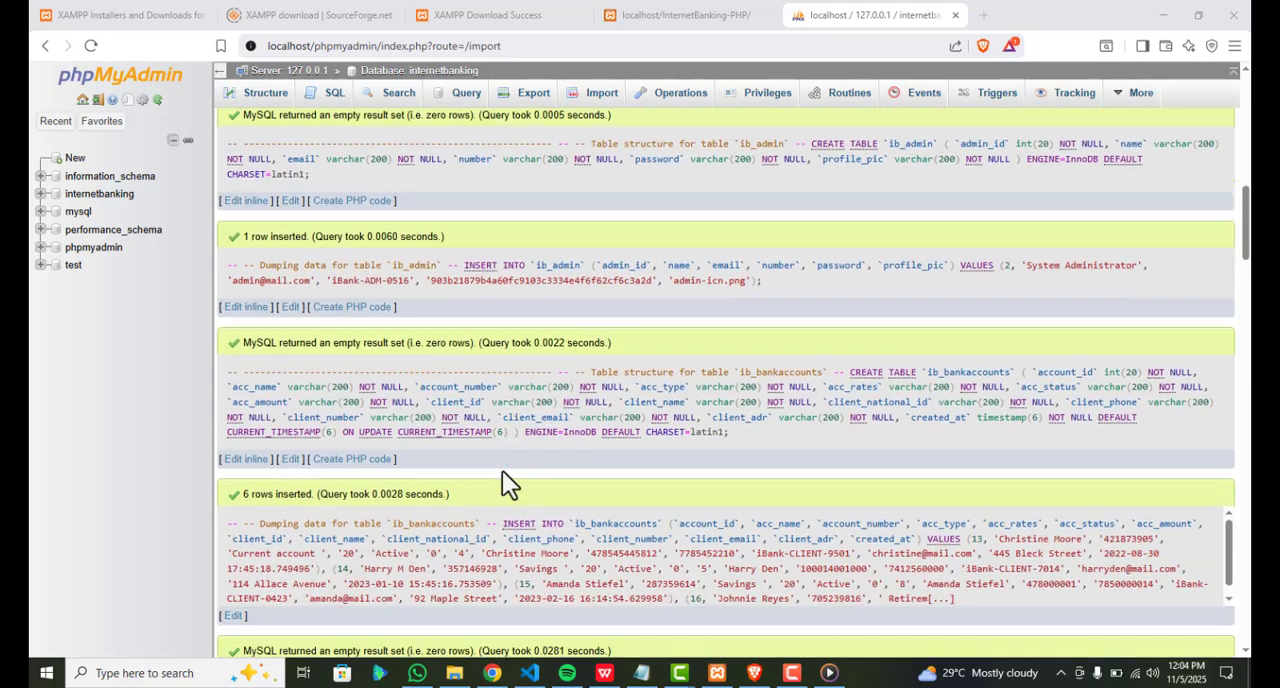
scroll(502, 472, "up", 10)
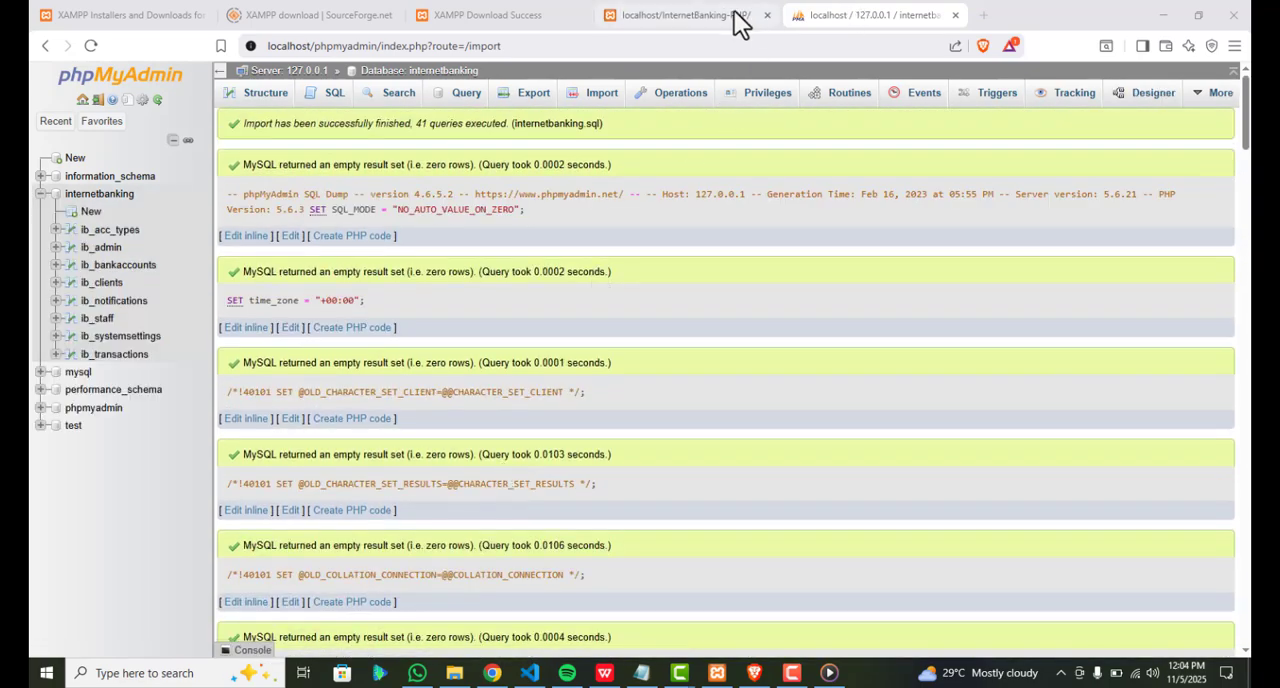
Reload localhost/InternetBanking-PHP/ and open the site's Admin Portal
left_click(672, 14)
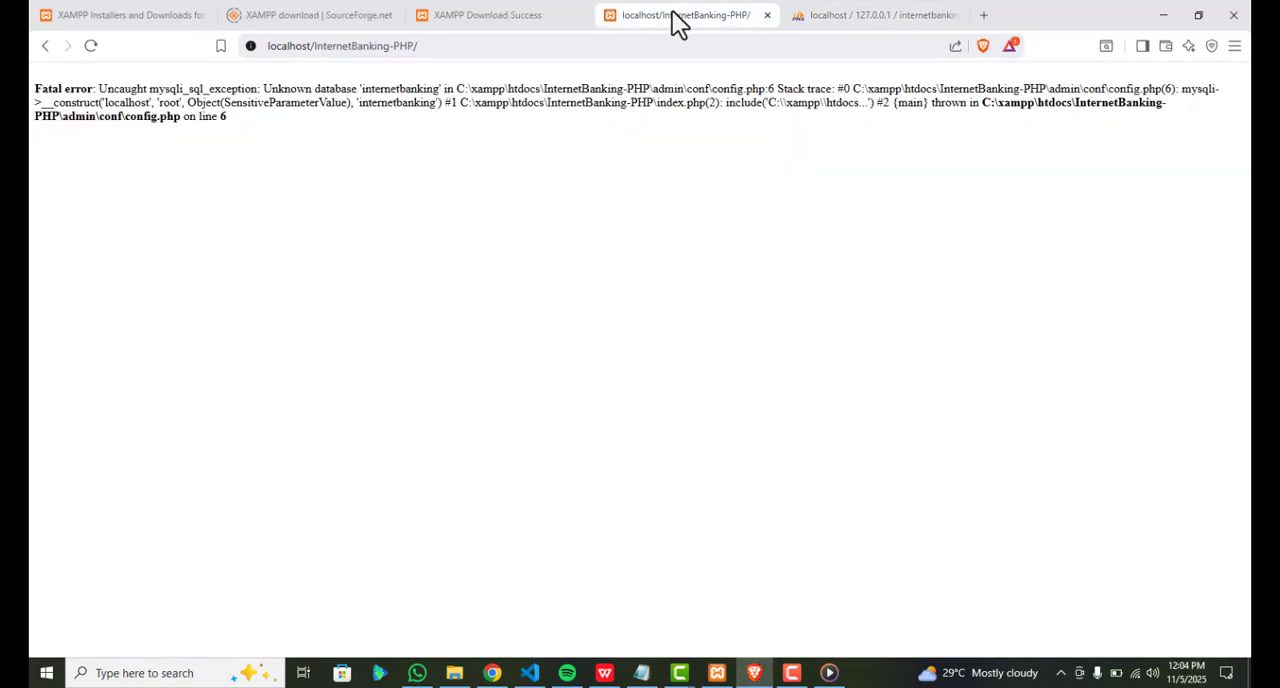
left_click(620, 43)
key("Return")
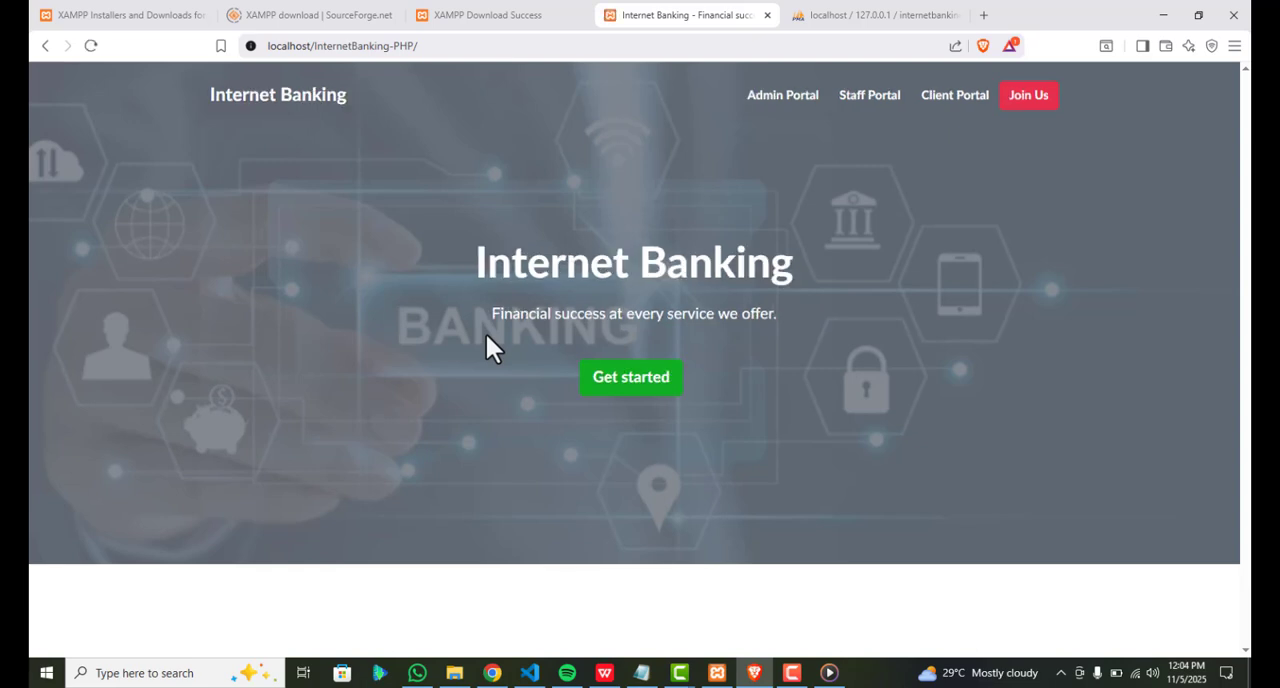
left_click(780, 97)
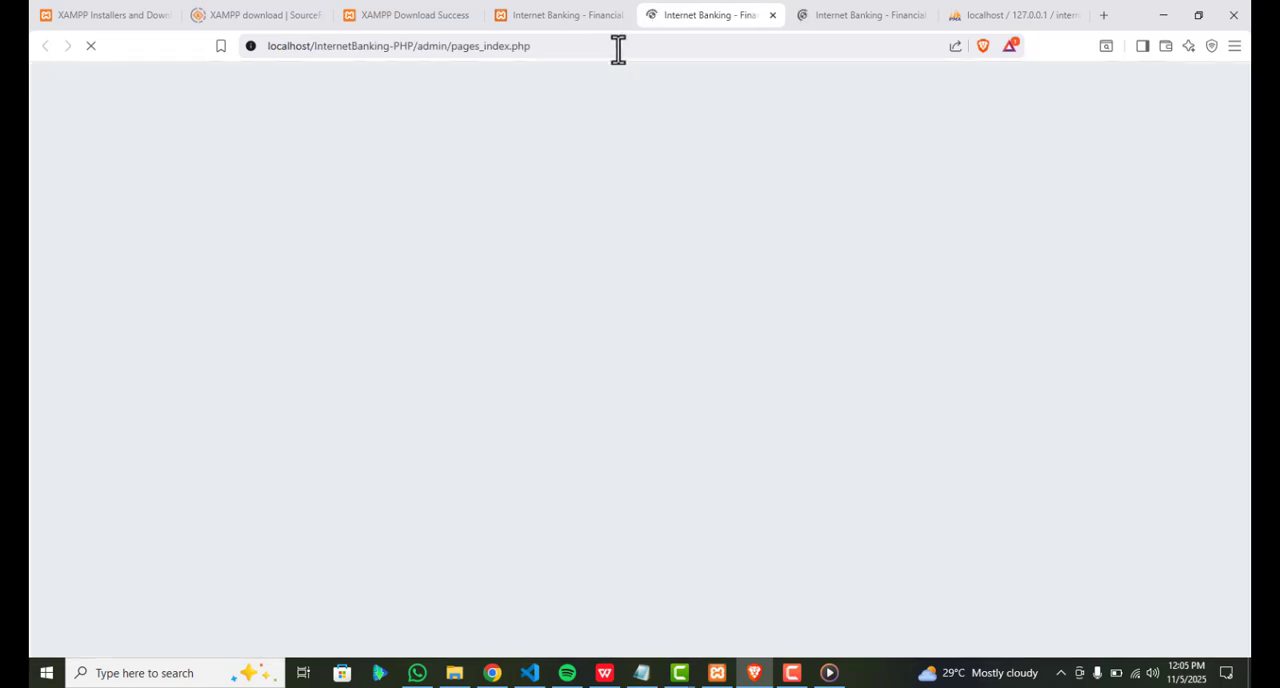
Open 01 LOGIN DETAILS & PROJECT INFO.txt from the DATABASE FILE folder and copy the admin email into the administrator login form
left_click(455, 673)
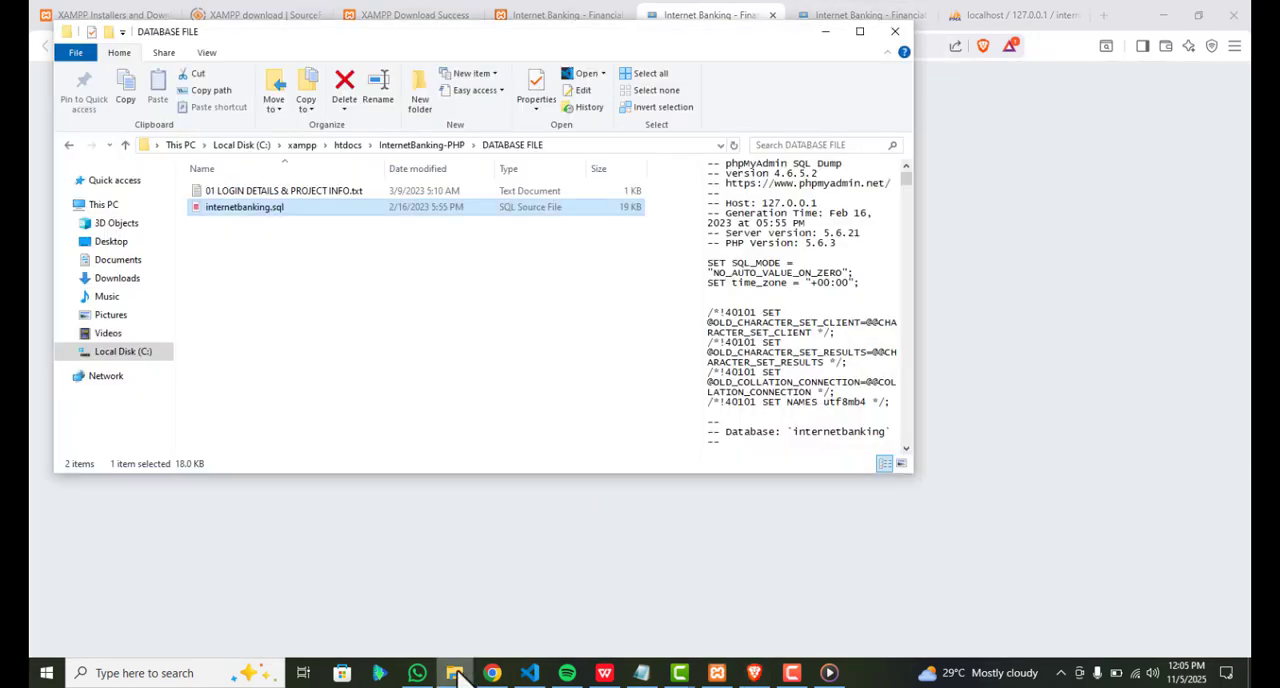
left_click(319, 193)
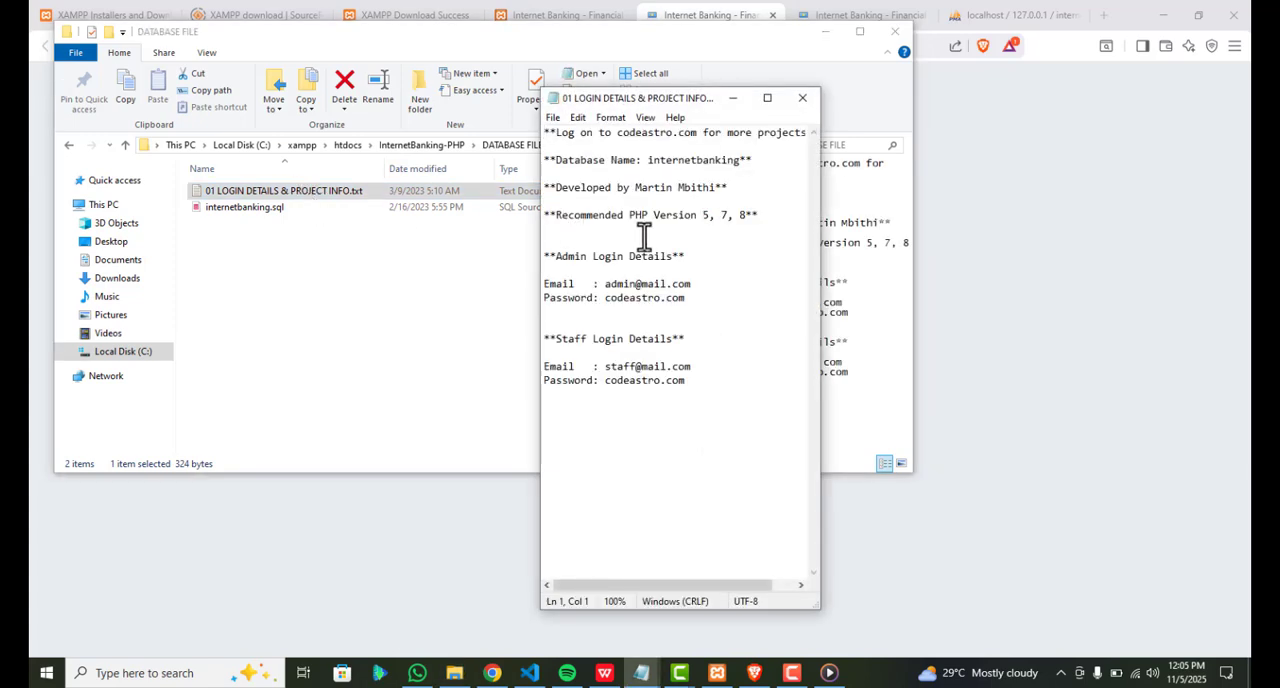
left_click_drag(691, 284, 604, 284)
key("ctrl+c")
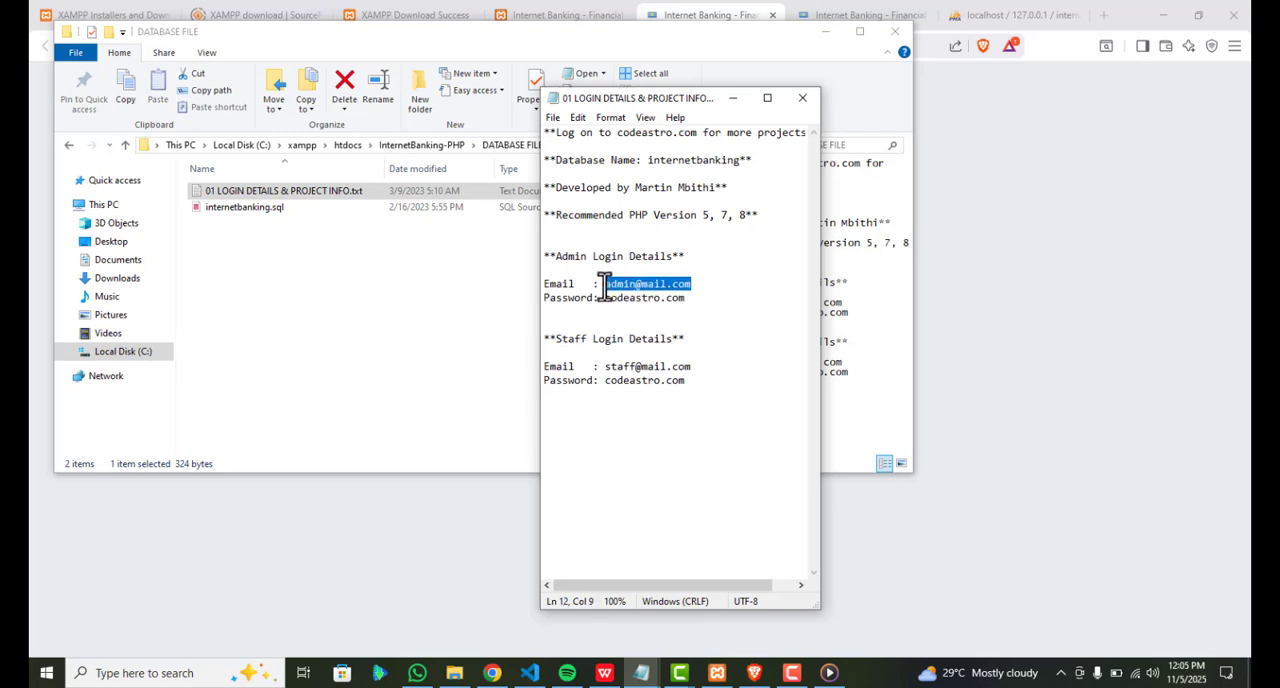
left_click(963, 246)
left_click(649, 357)
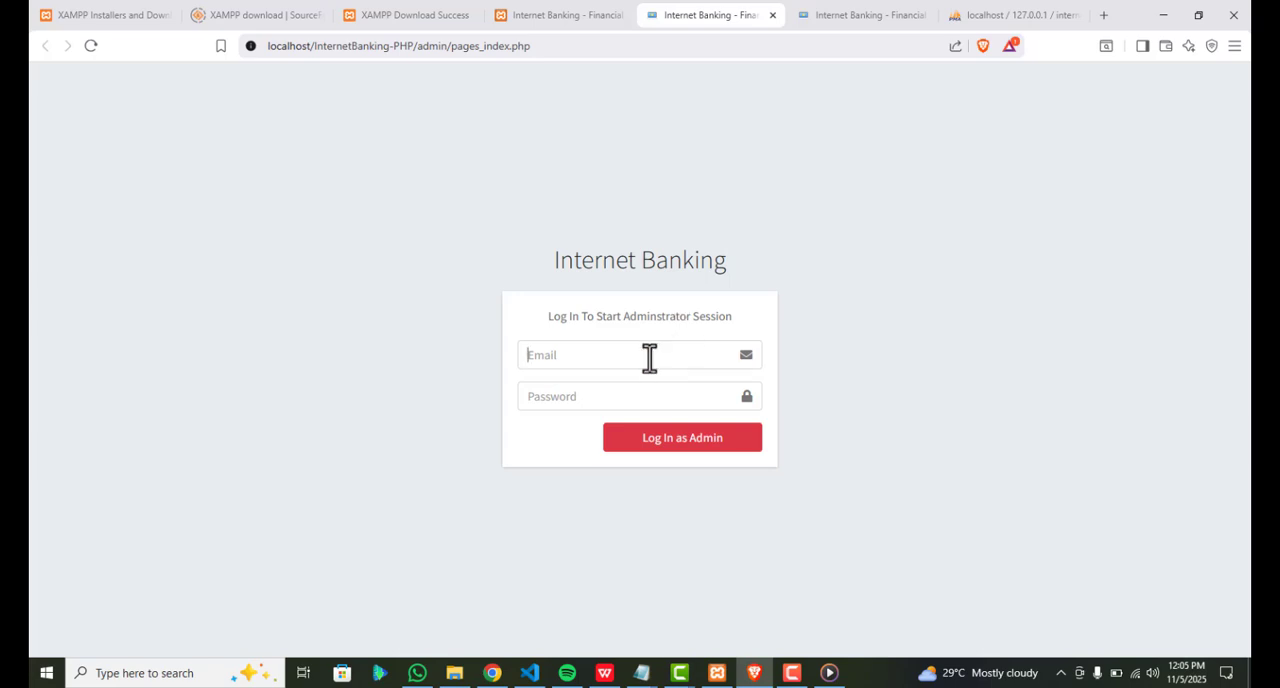
key("ctrl+v")
Copy the admin password from the login details file into the login form, log in as admin, and dismiss the save-password prompt
key("alt+Tab")
left_click(688, 297)
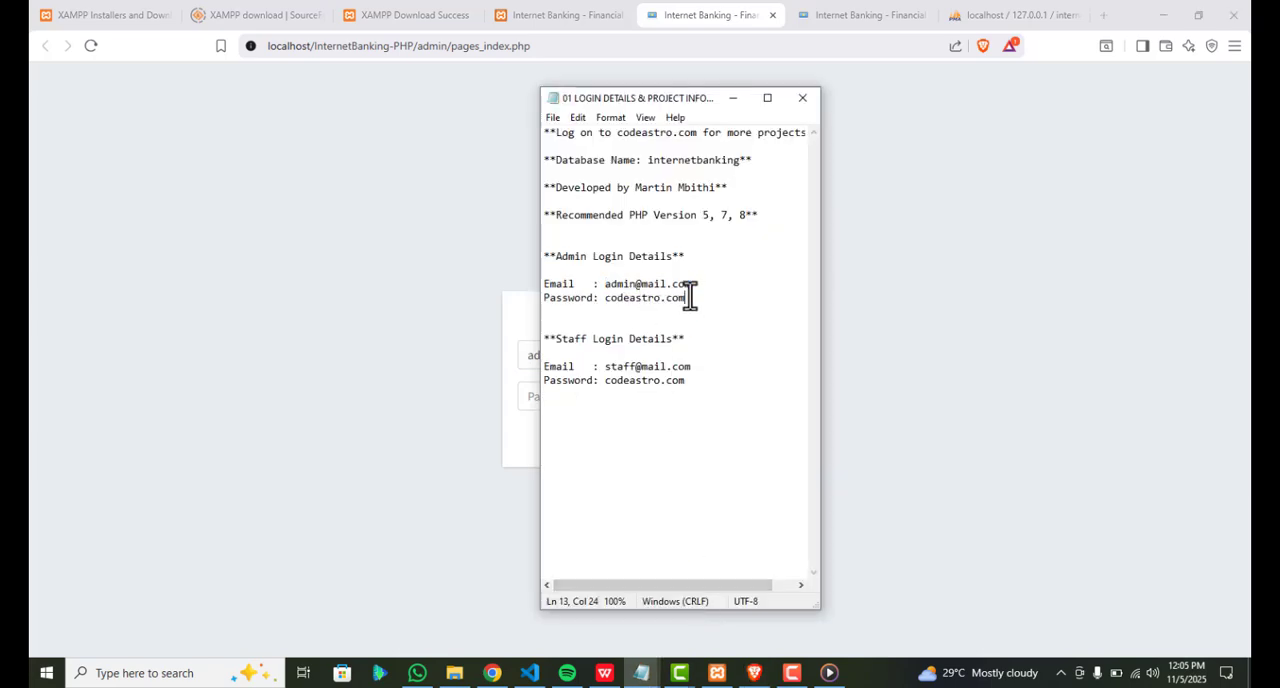
left_click_drag(686, 297, 605, 305)
key("ctrl+c")
key("alt+Tab")
left_click(549, 394)
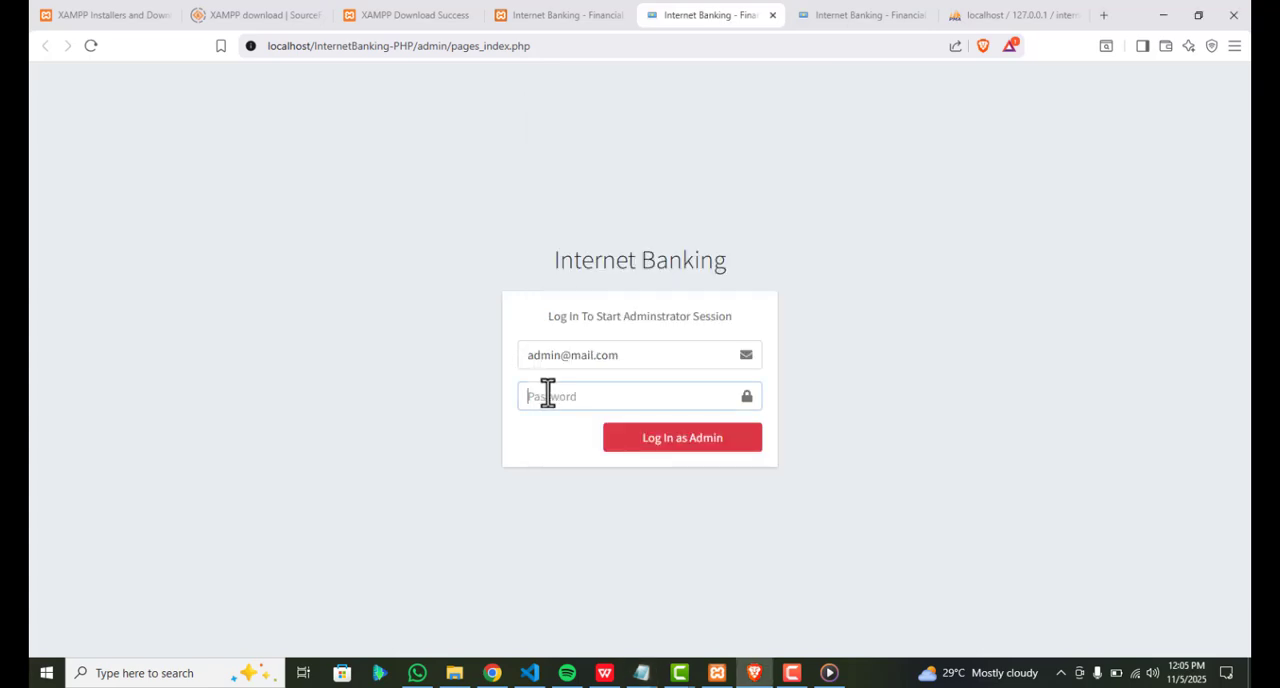
key("ctrl+v")
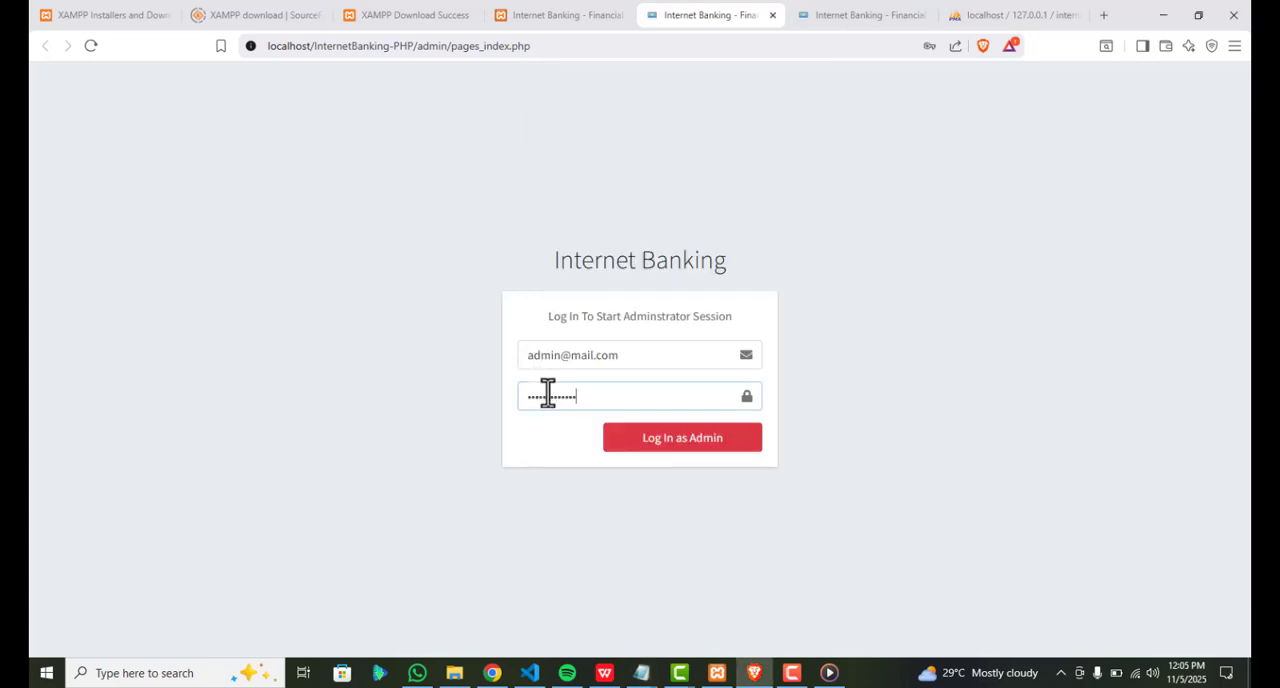
left_click(669, 459)
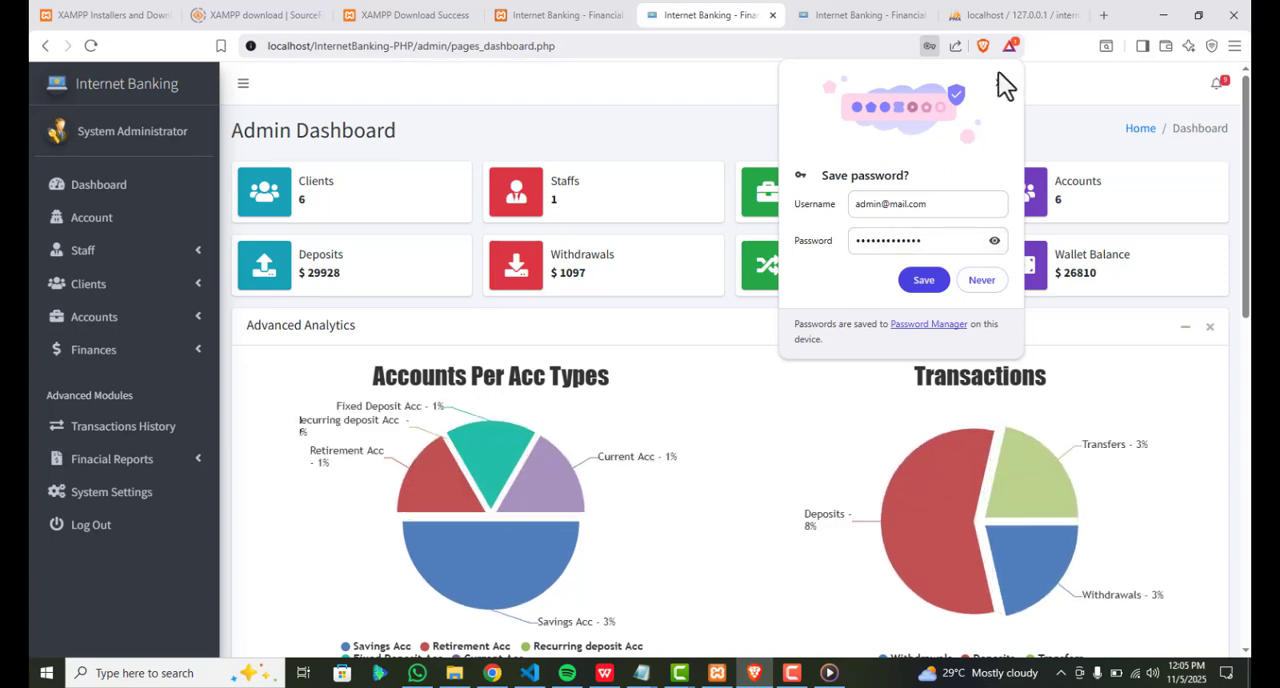
left_click(998, 82)
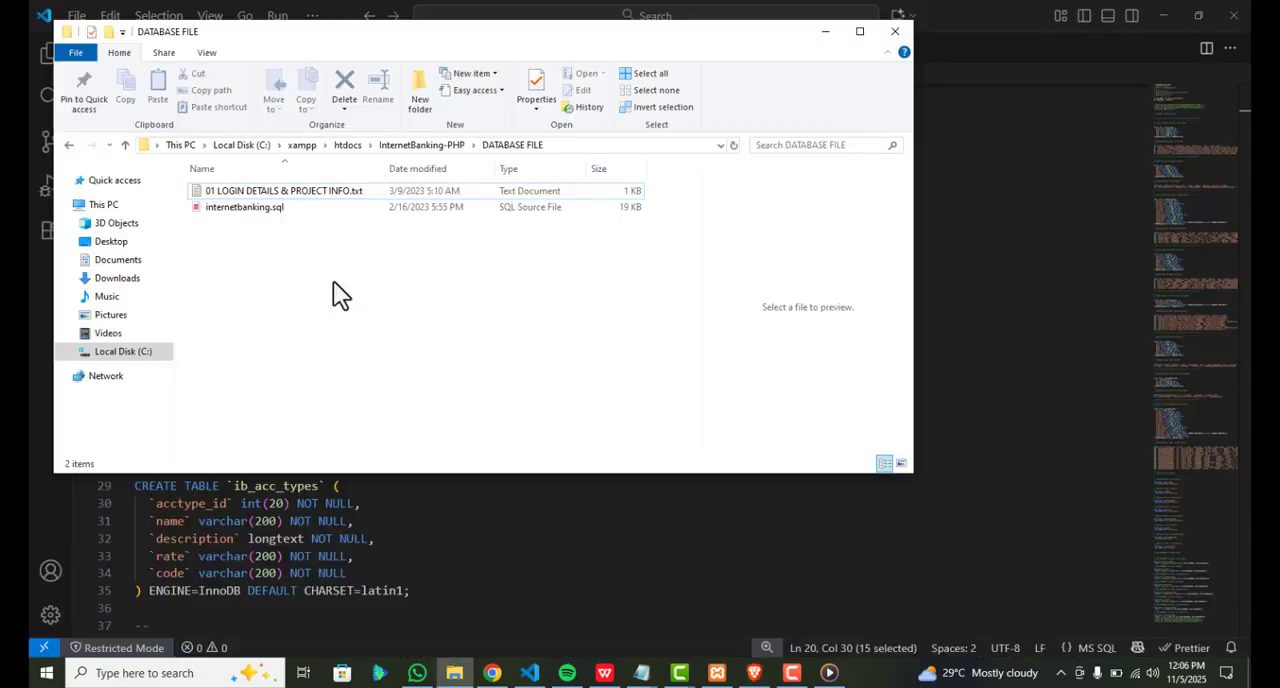
Open config.php from InternetBanking-PHP\admin\conf in Visual Studio Code and examine the database name in its connection settings
key("alt+Up")
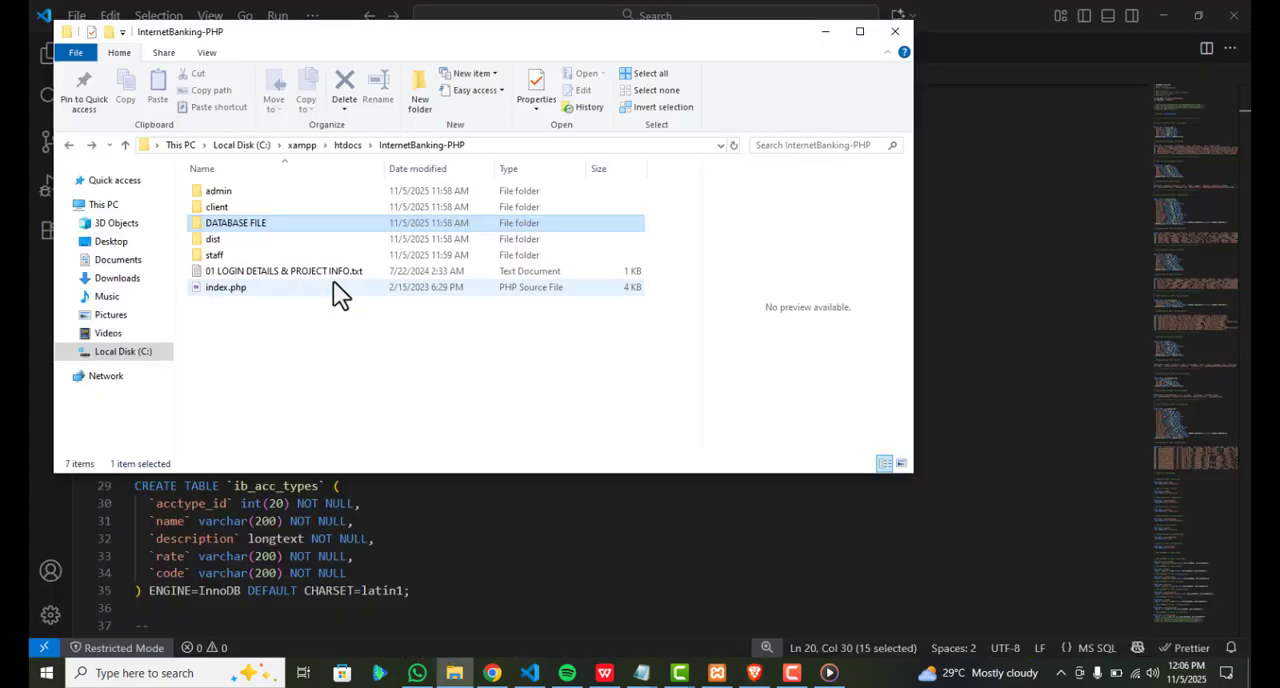
left_click(228, 195)
double_click(228, 195)
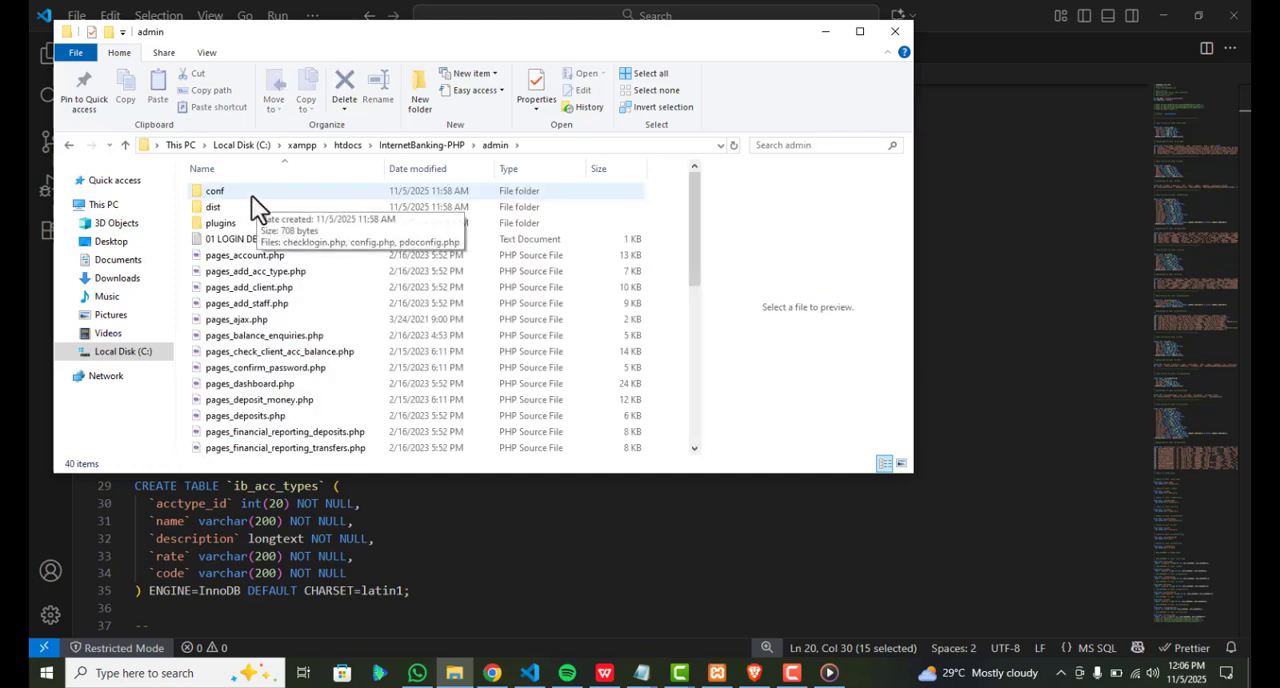
left_click(247, 195)
double_click(247, 195)
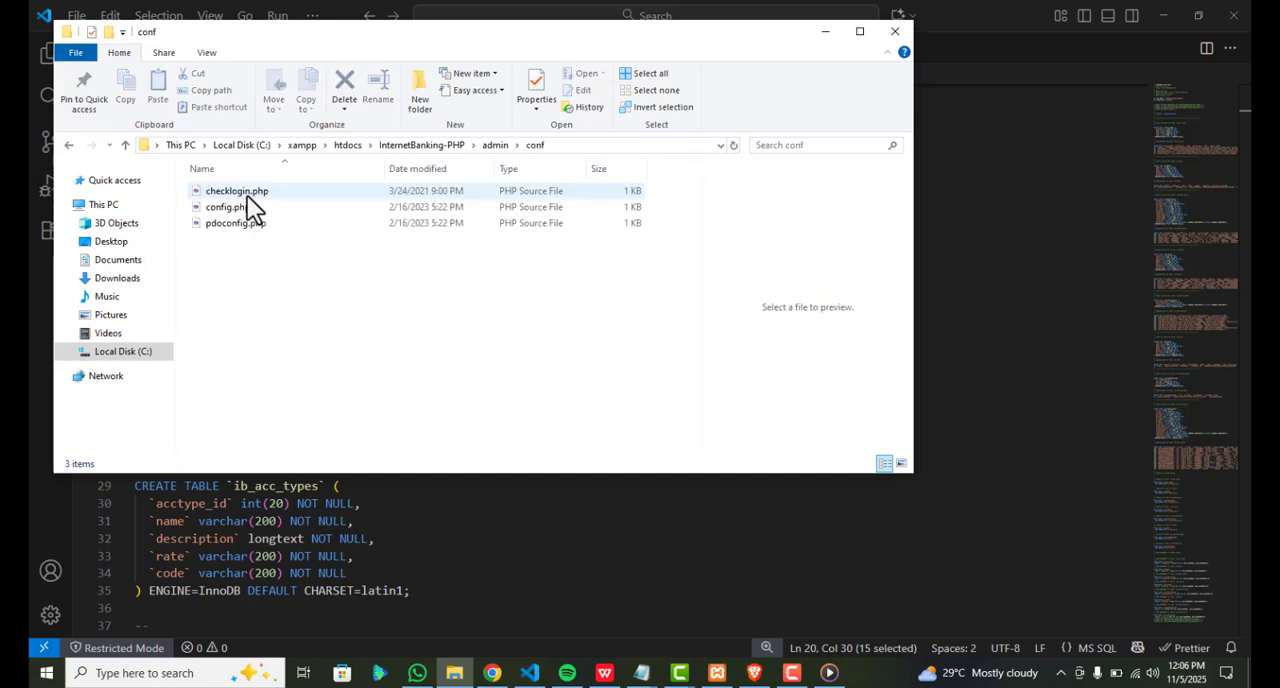
left_click(230, 212)
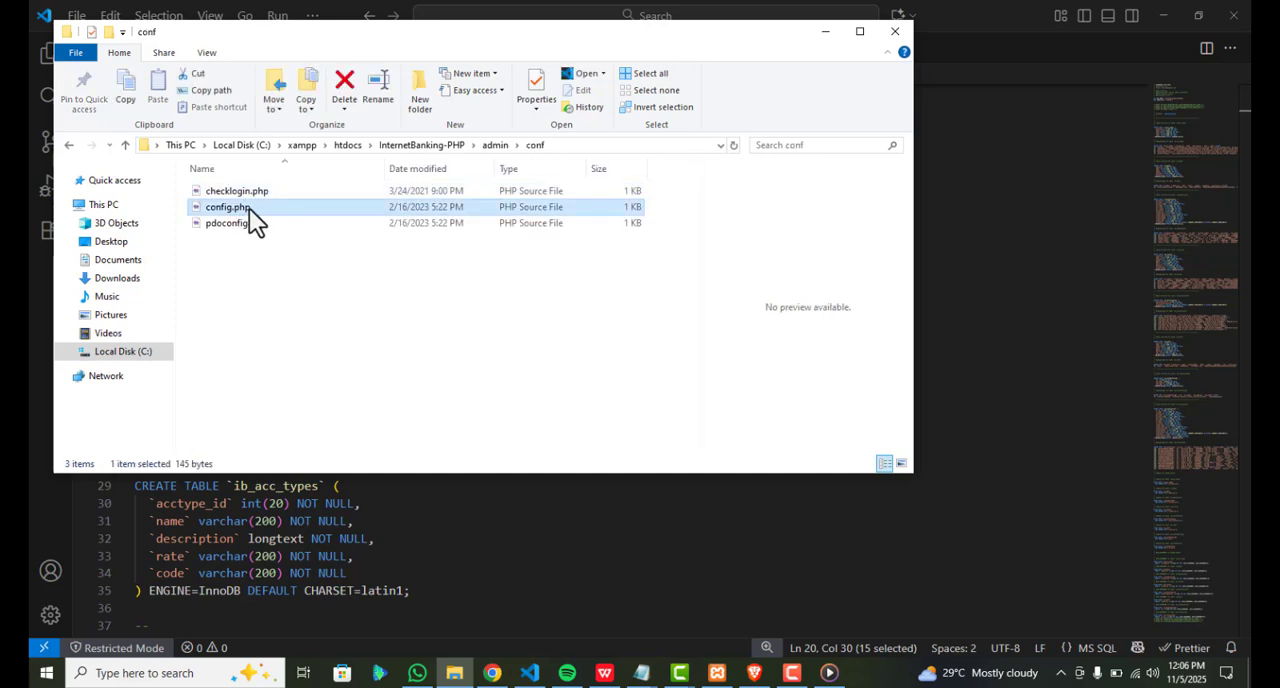
left_click_drag(249, 208, 1048, 256)
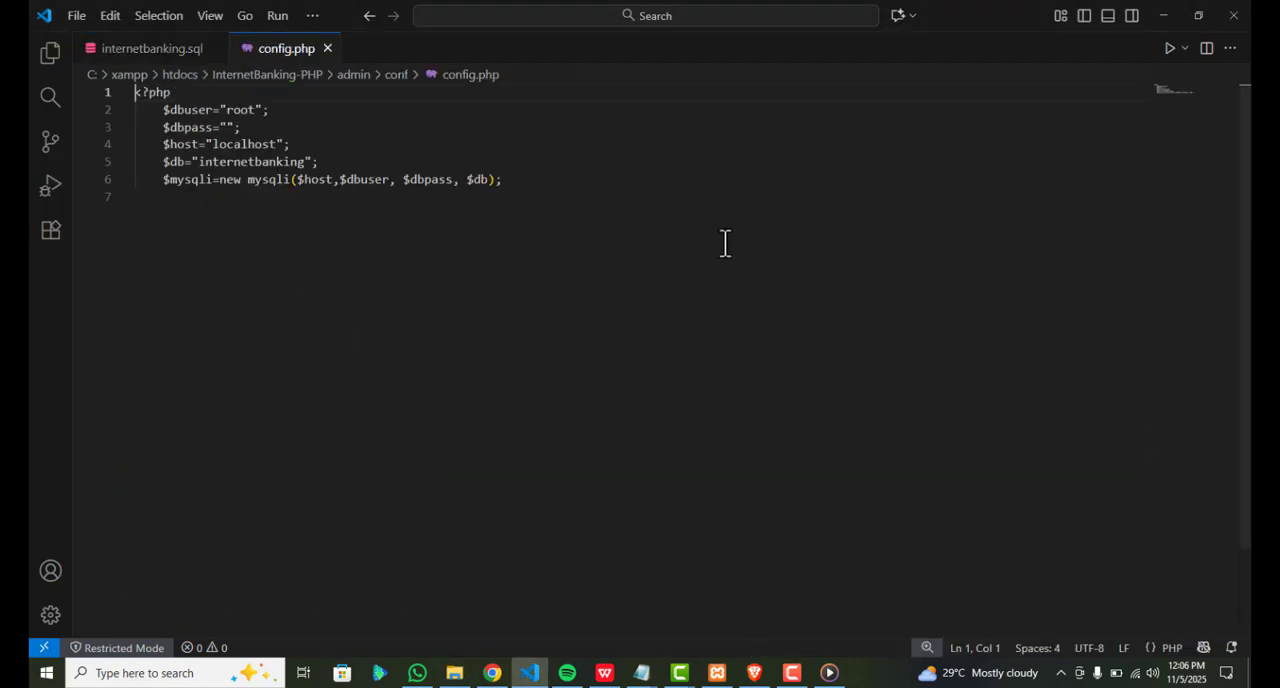
double_click(255, 162)
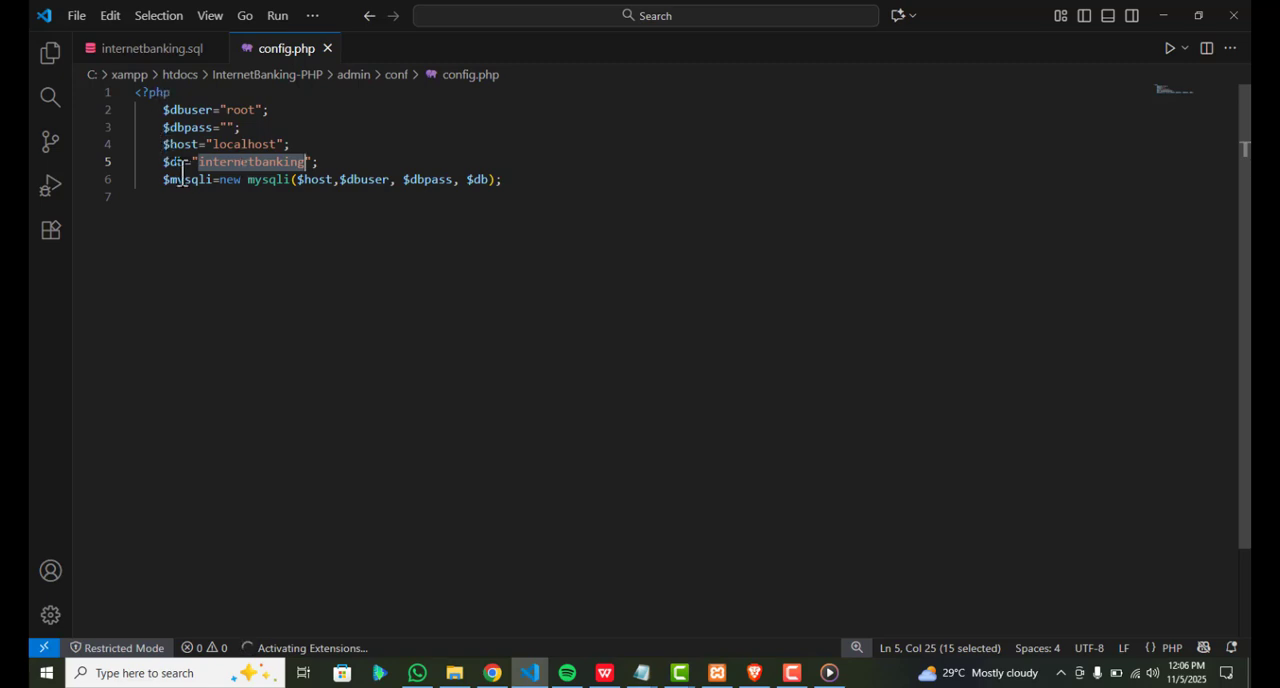
left_click(499, 520)
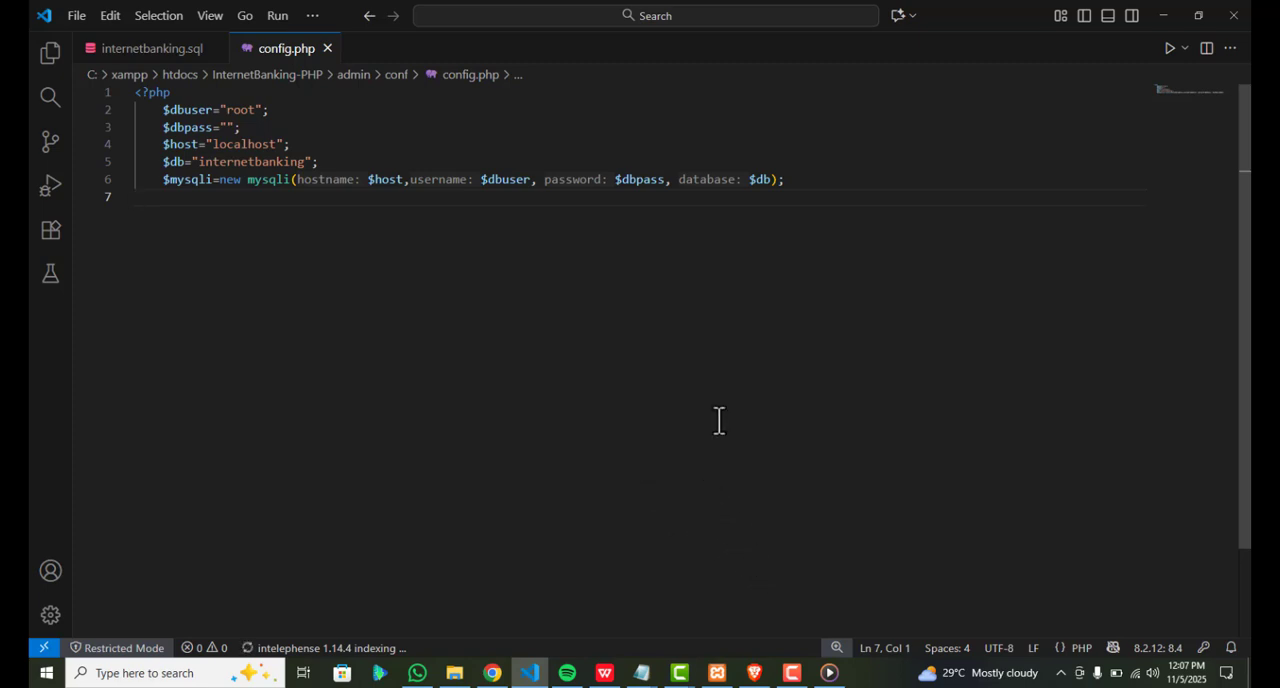
Switch back to the browser, log out of the admin dashboard, and return to the Internet Banking home page
left_click(756, 676)
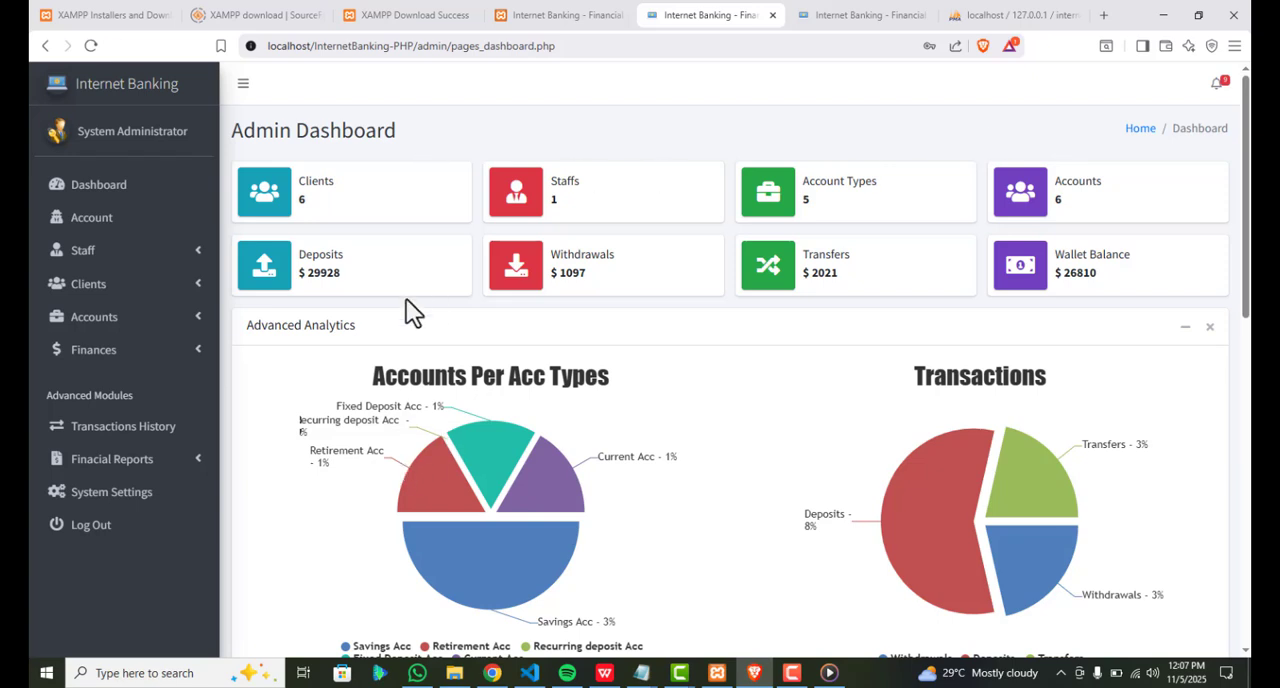
left_click(108, 538)
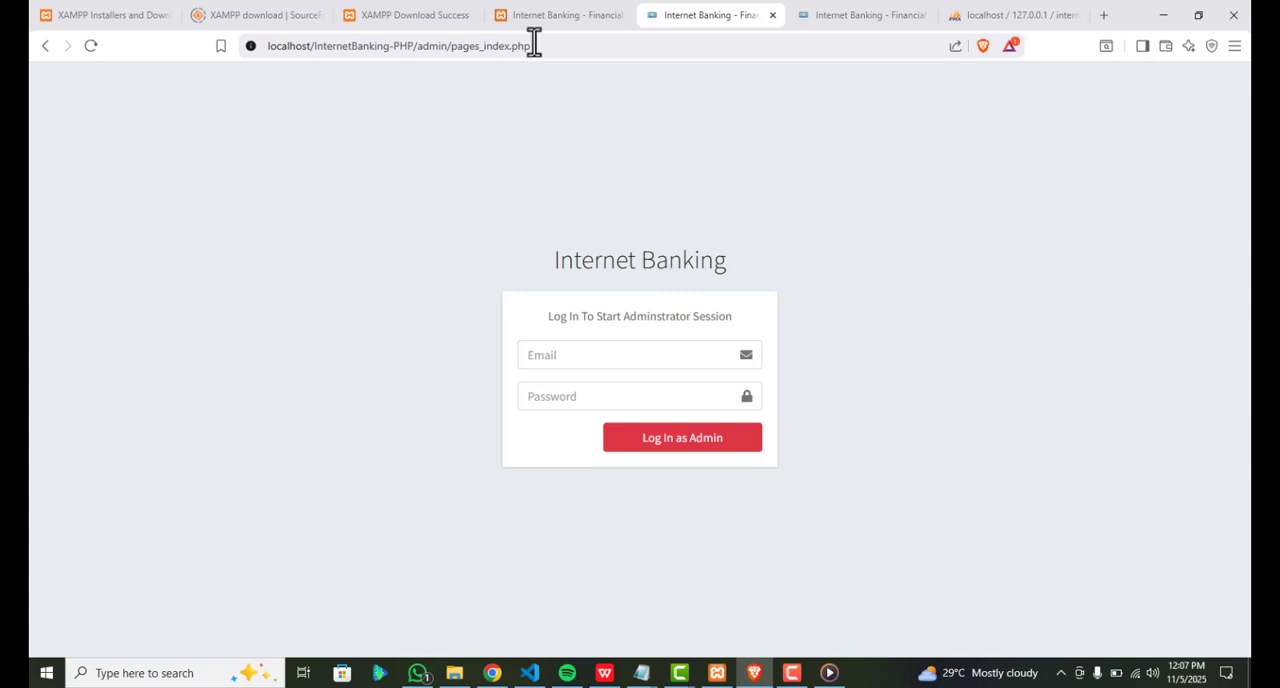
left_click(558, 17)
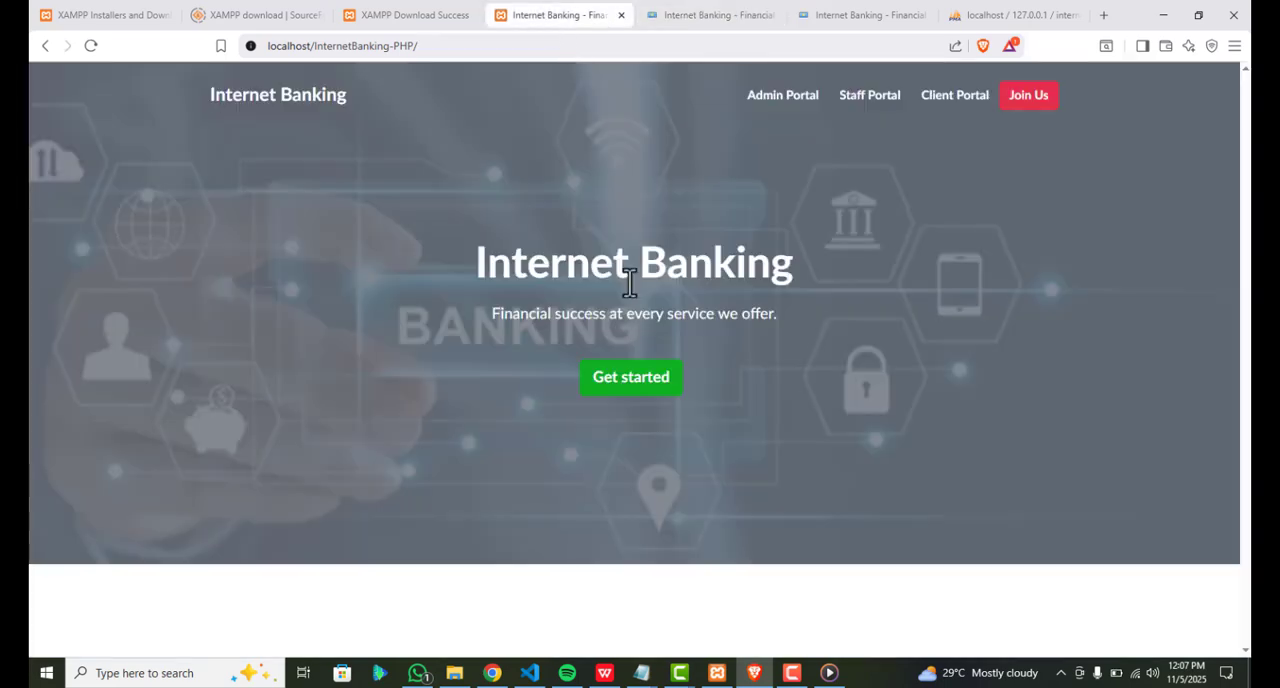